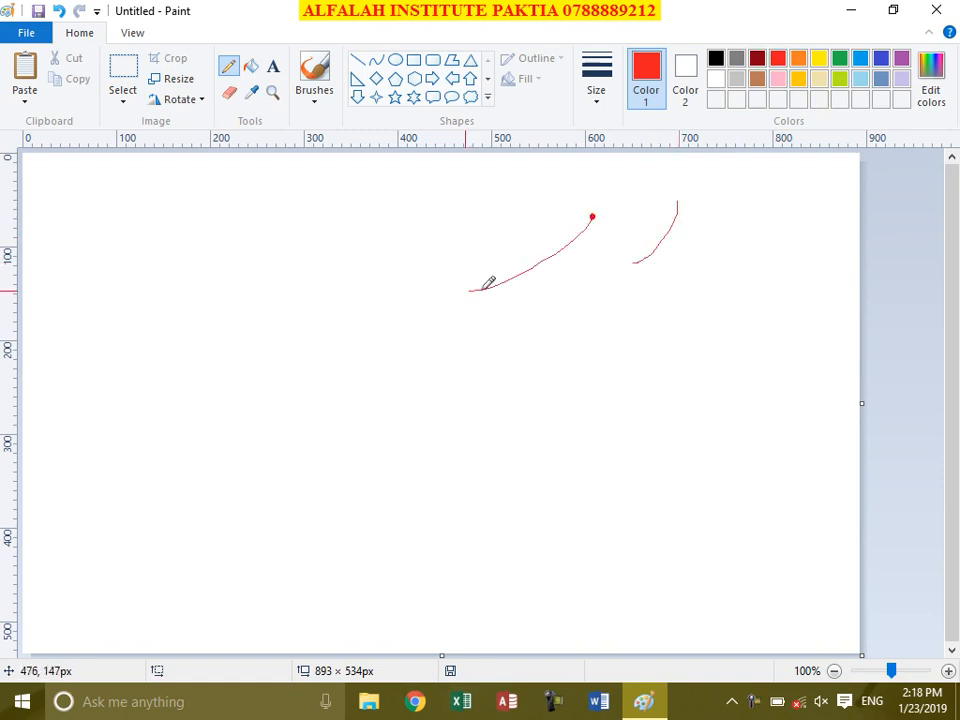
Step: Set the red pencil to the thickest width and draw two thick strokes
click(603, 85)
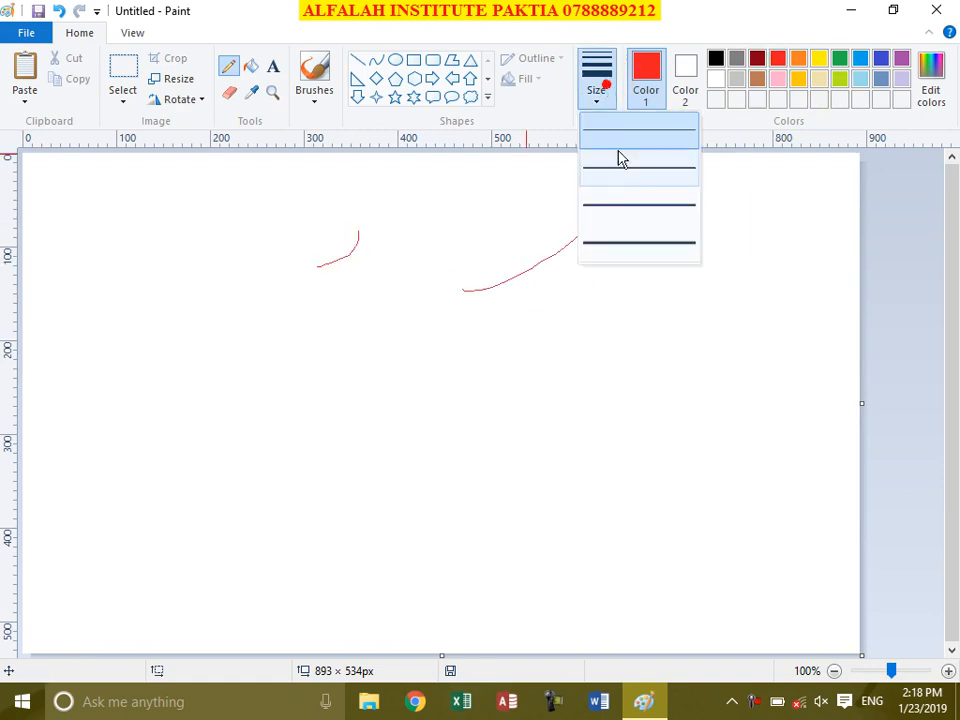
click(636, 240)
drag(484, 208, 430, 270)
drag(452, 197, 368, 282)
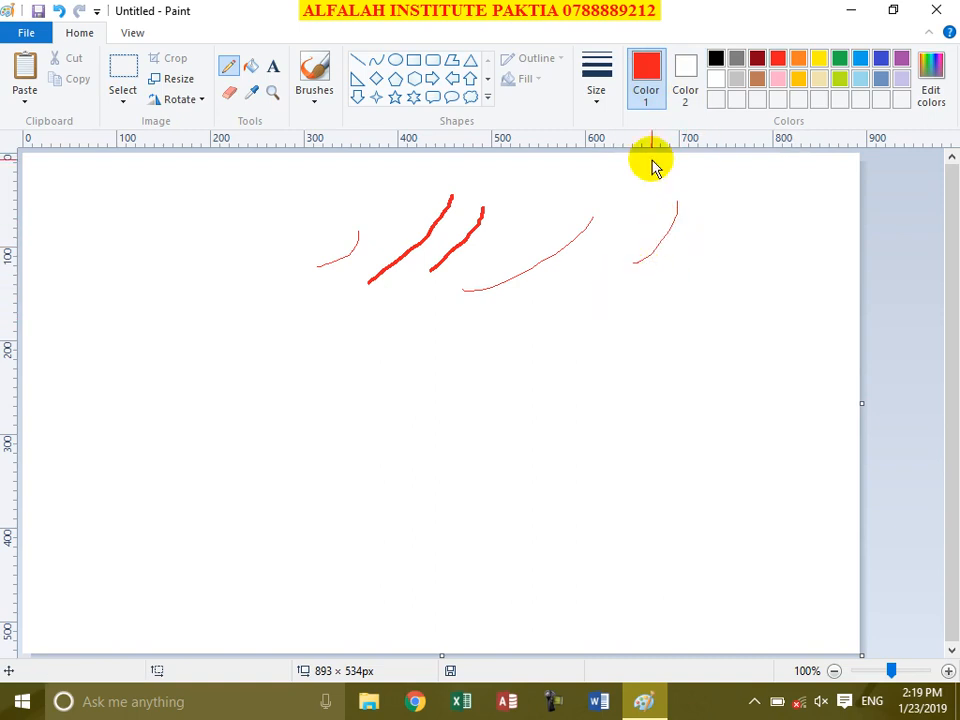
Step: Draw a thin red stroke on the right side of the canvas
click(596, 100)
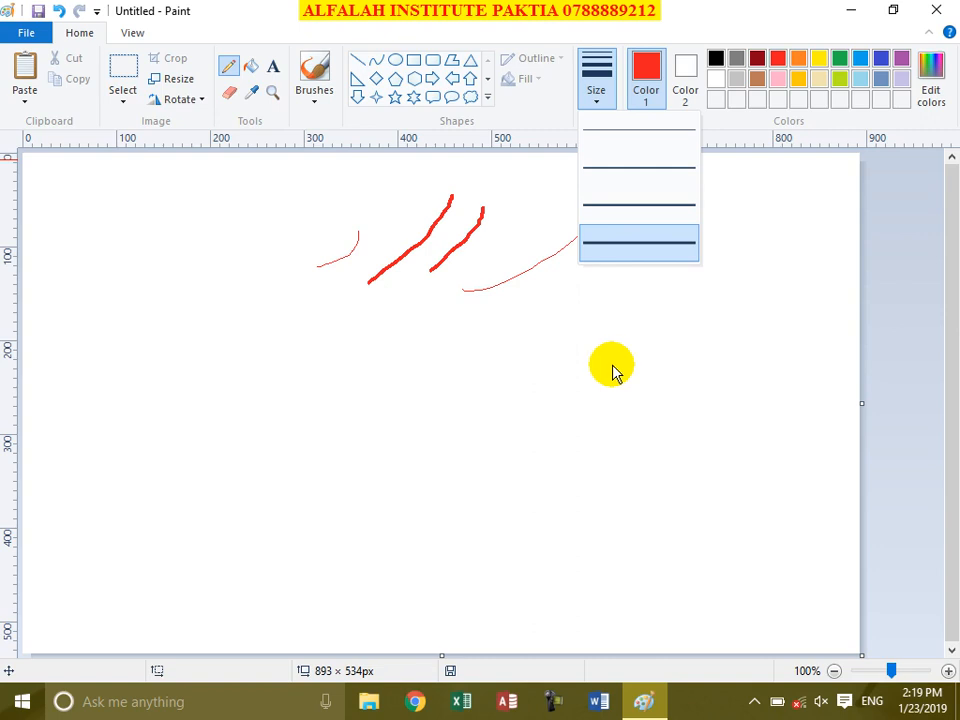
click(660, 290)
drag(633, 263, 678, 200)
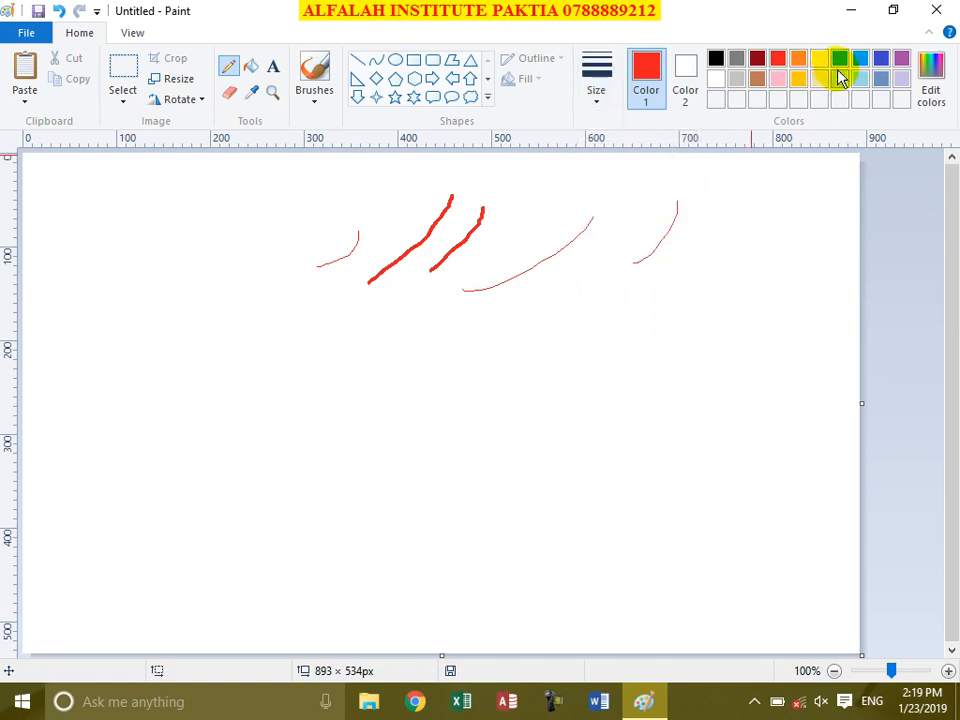
Step: Mix a bright custom green (Red 45, Green 225, Blue 19), add it to Custom Colors, and use it
click(932, 85)
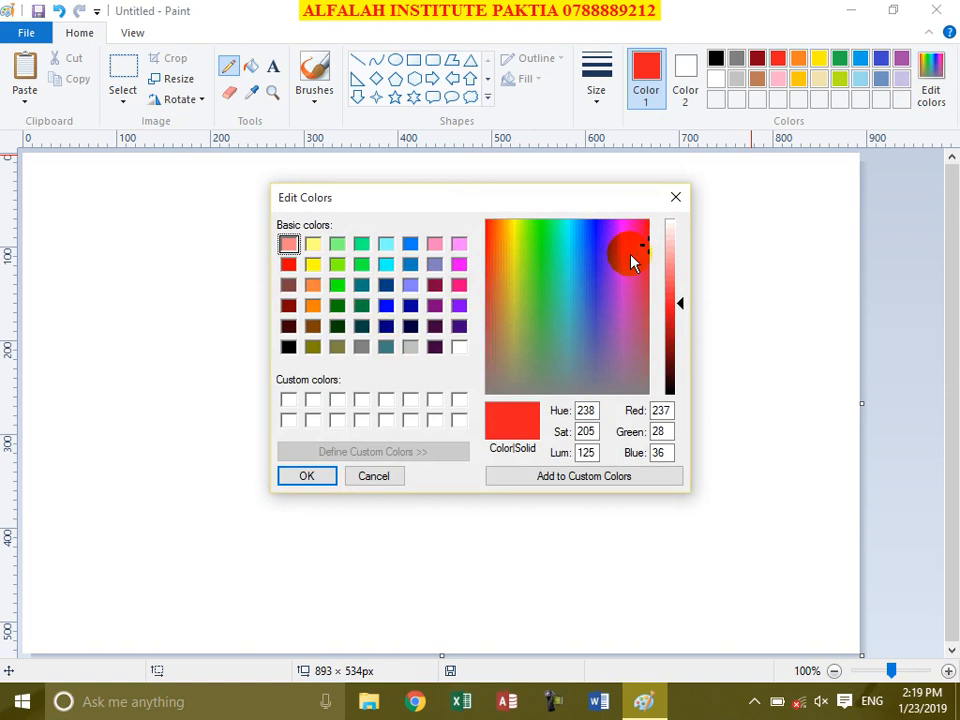
click(537, 246)
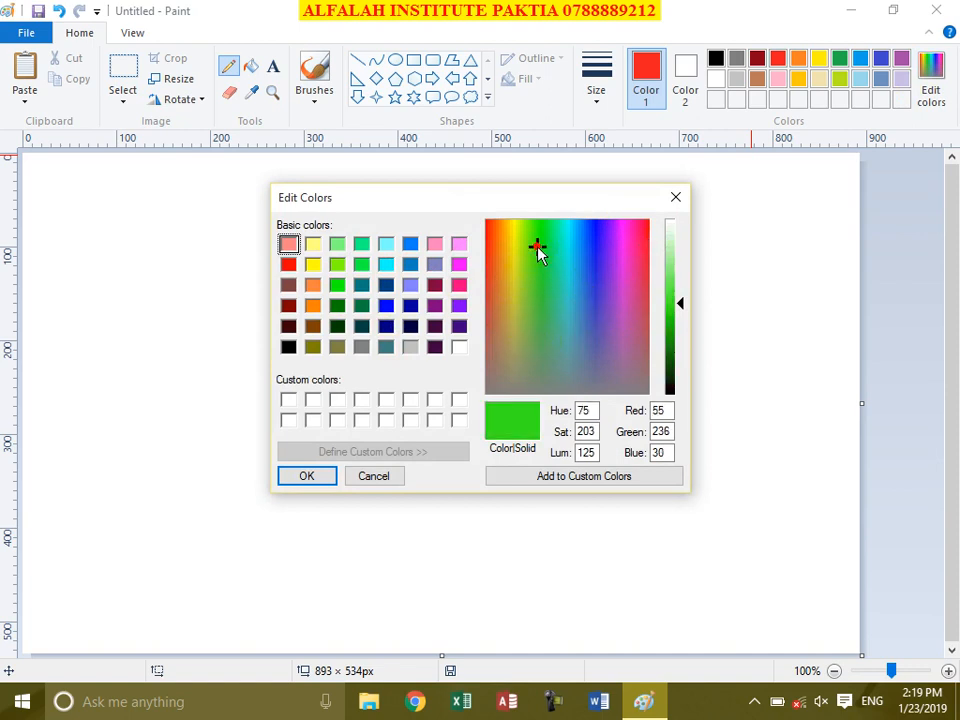
mouse_move(681, 307)
mouse_down()
mouse_move(682, 332)
mouse_move(681, 314)
mouse_up()
click(553, 476)
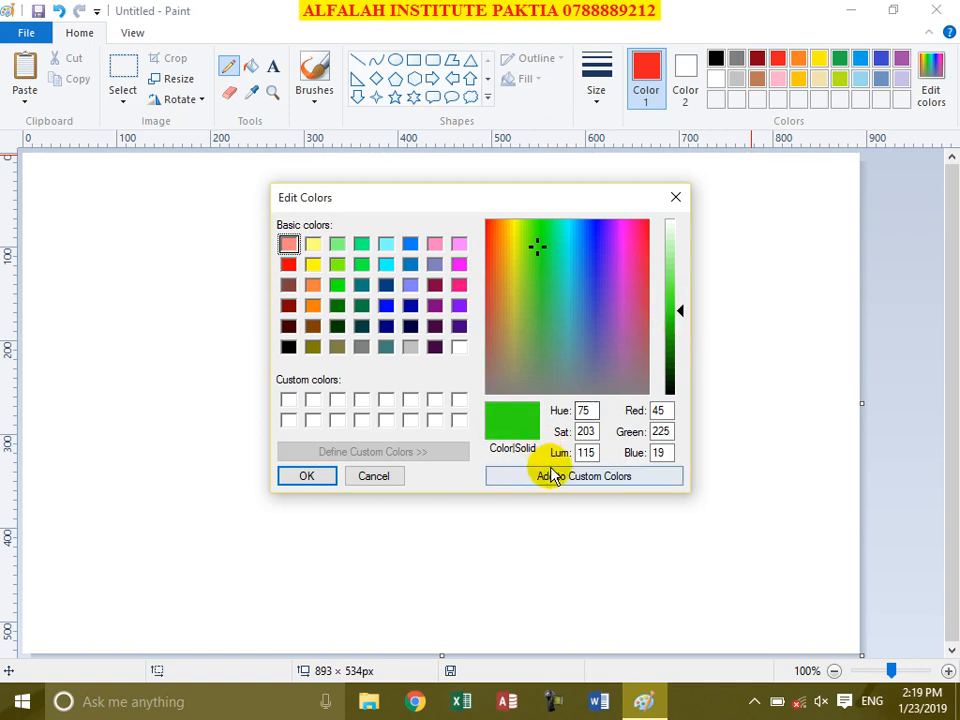
click(289, 400)
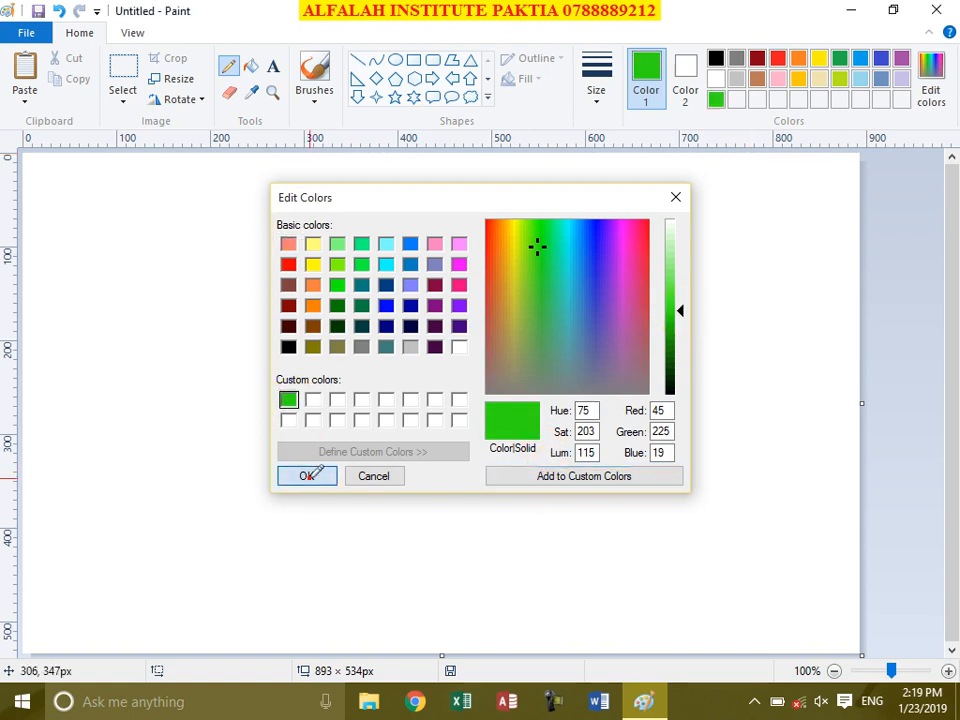
click(307, 476)
Step: Draw four green pencil strokes below the red lines, moving leftward
drag(465, 342, 425, 410)
drag(429, 342, 394, 396)
drag(376, 342, 343, 374)
drag(335, 329, 290, 355)
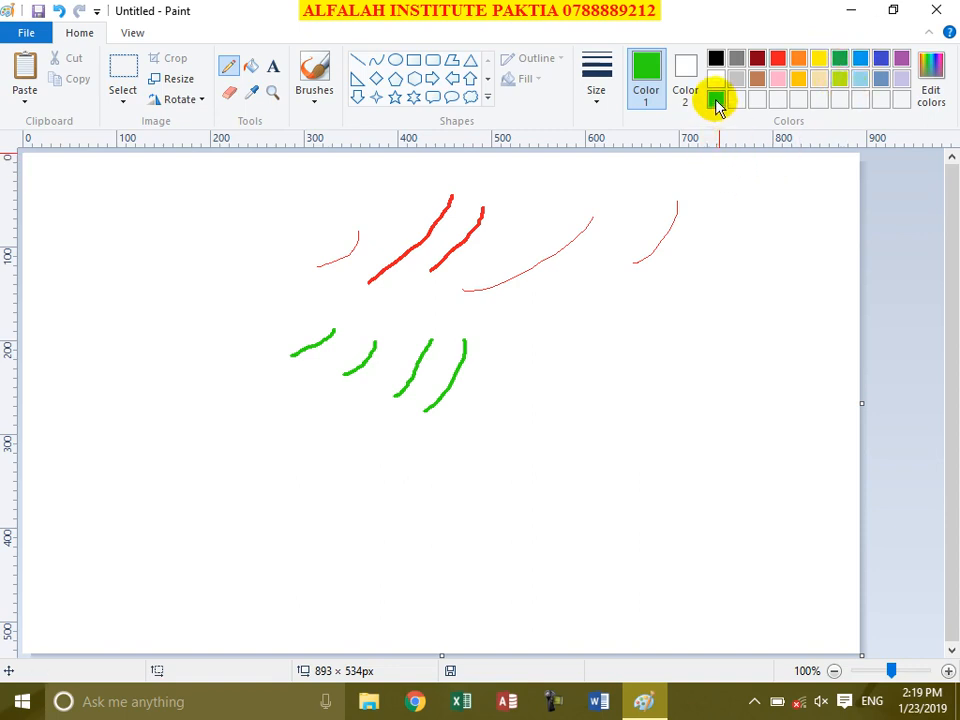
Step: Draw a dark green stroke, then a lime stroke, to the right of the green row
click(842, 65)
drag(506, 353, 469, 418)
click(841, 80)
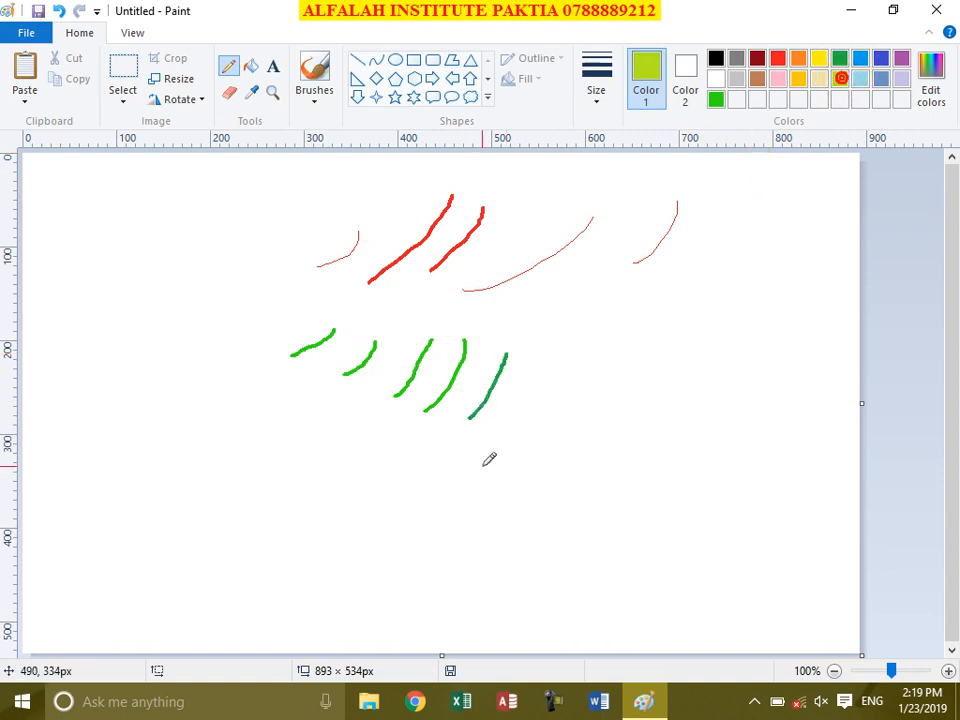
drag(539, 358, 506, 454)
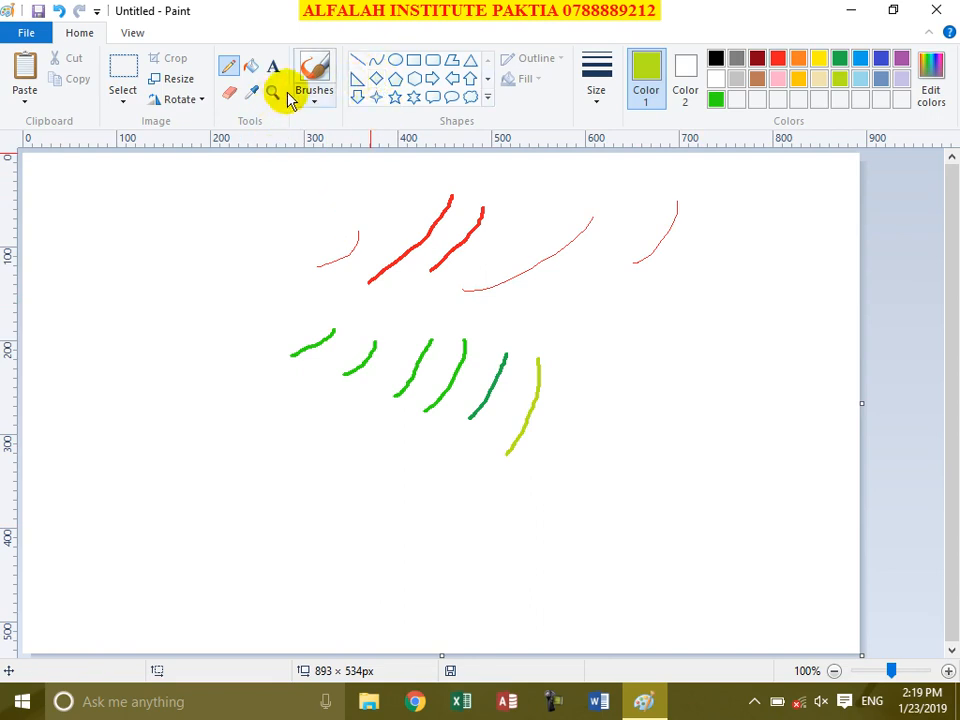
Step: With the basic Brush at thickest size, paint three vertical lime strokes on the left
click(315, 97)
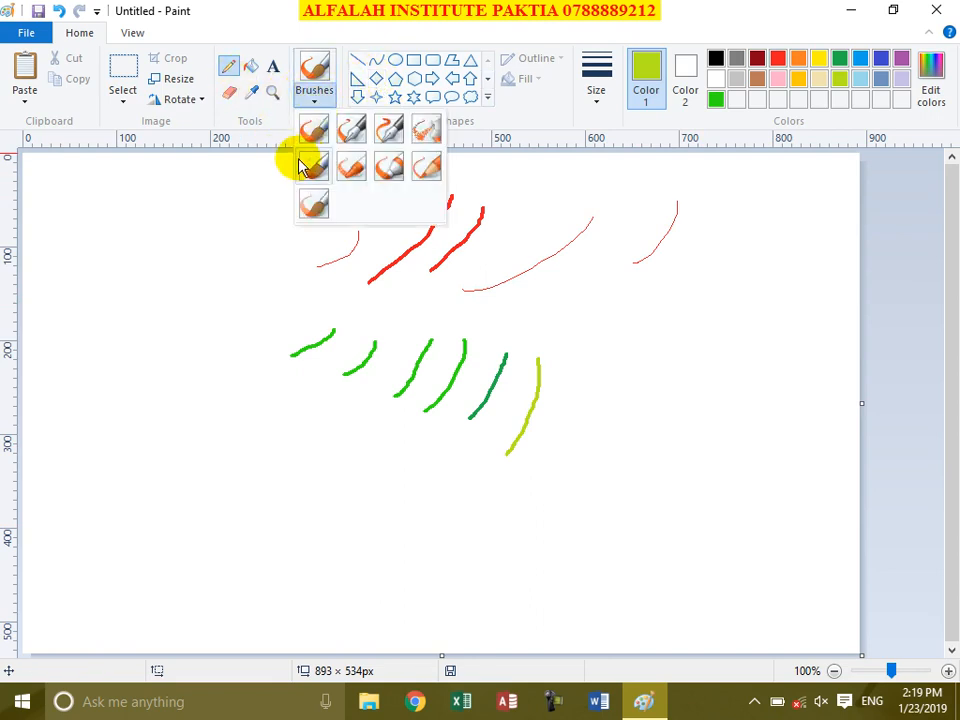
click(313, 129)
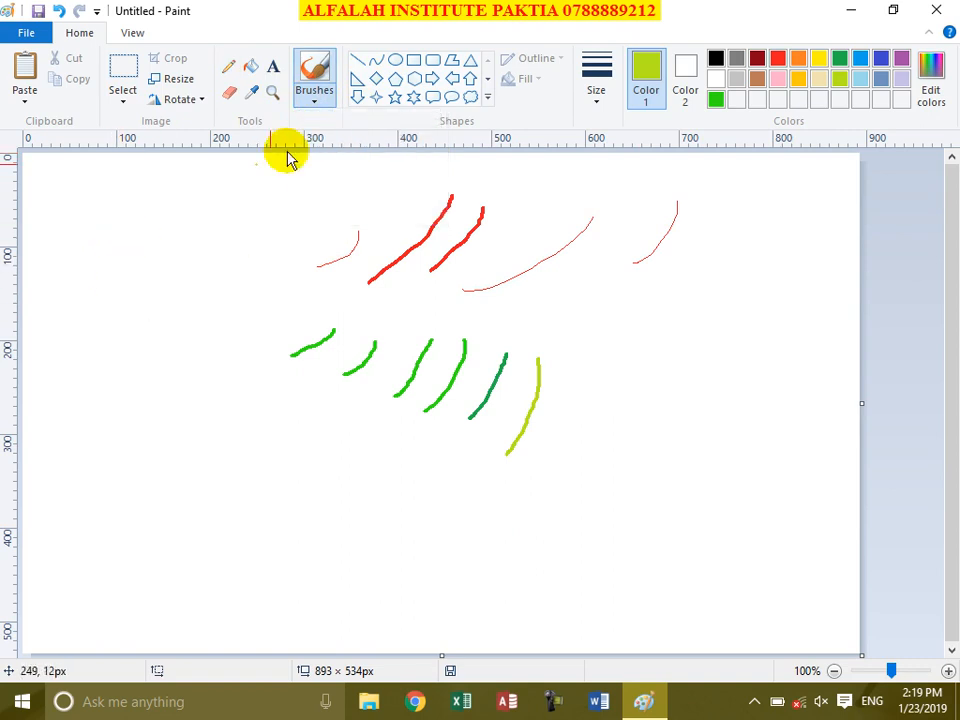
click(598, 122)
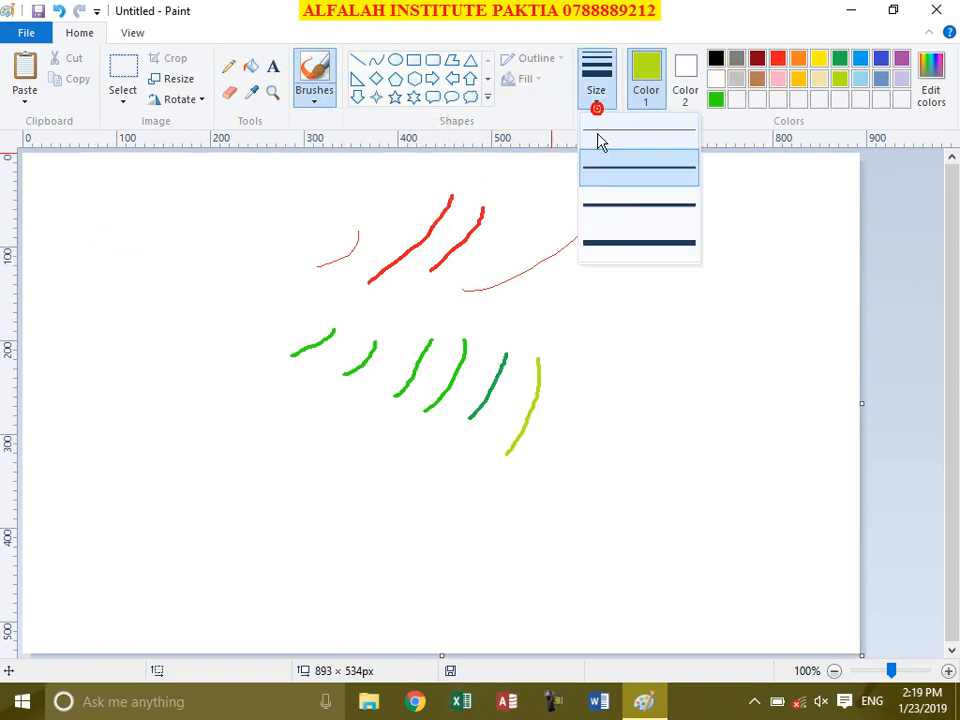
click(619, 238)
drag(105, 233, 85, 342)
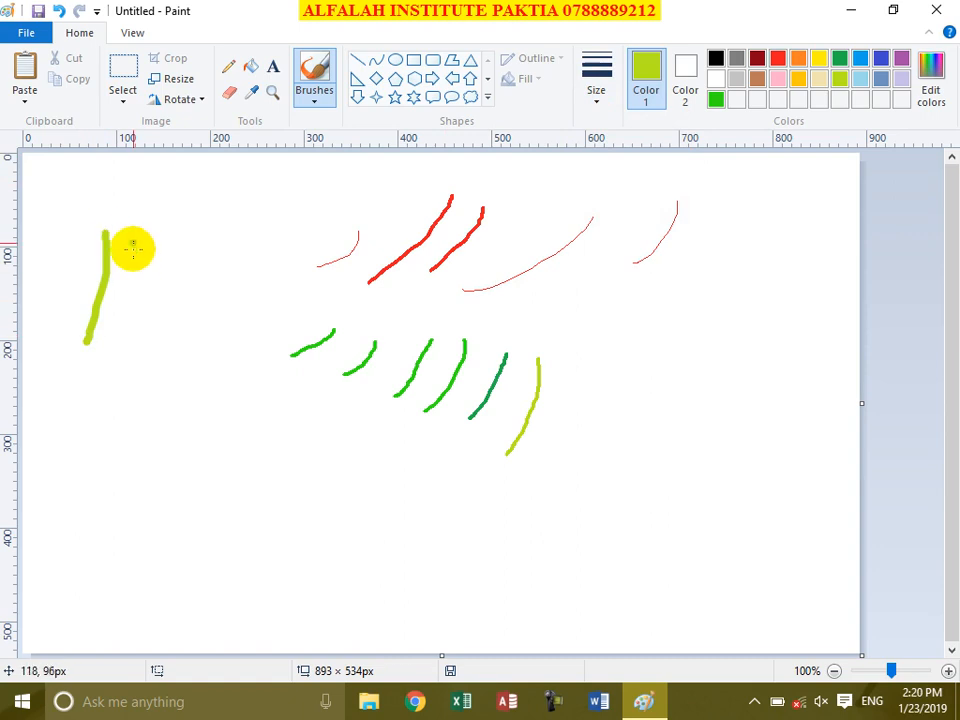
drag(135, 243, 115, 357)
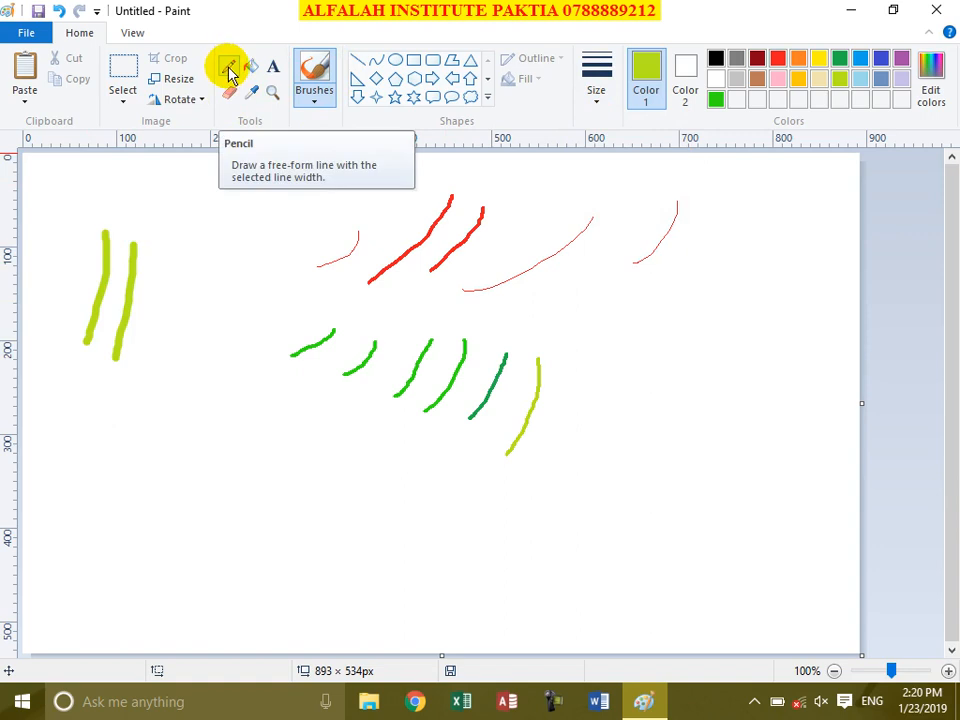
click(314, 100)
click(191, 249)
drag(195, 270, 178, 350)
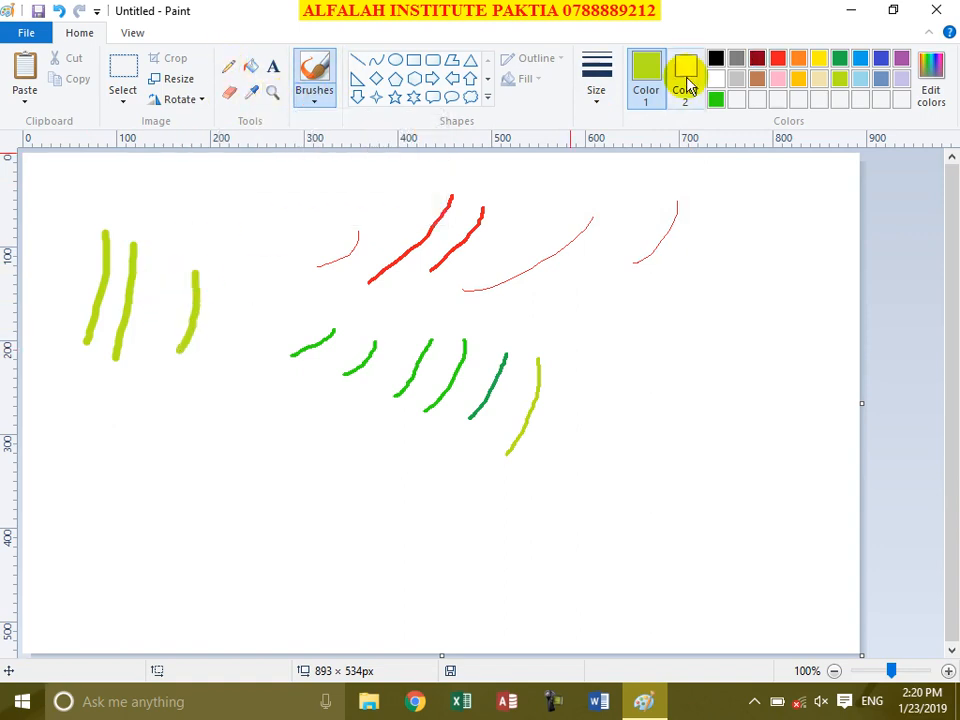
Step: Close the download manager popup and paint two thick lime diagonal strokes across the middle
click(597, 100)
click(638, 243)
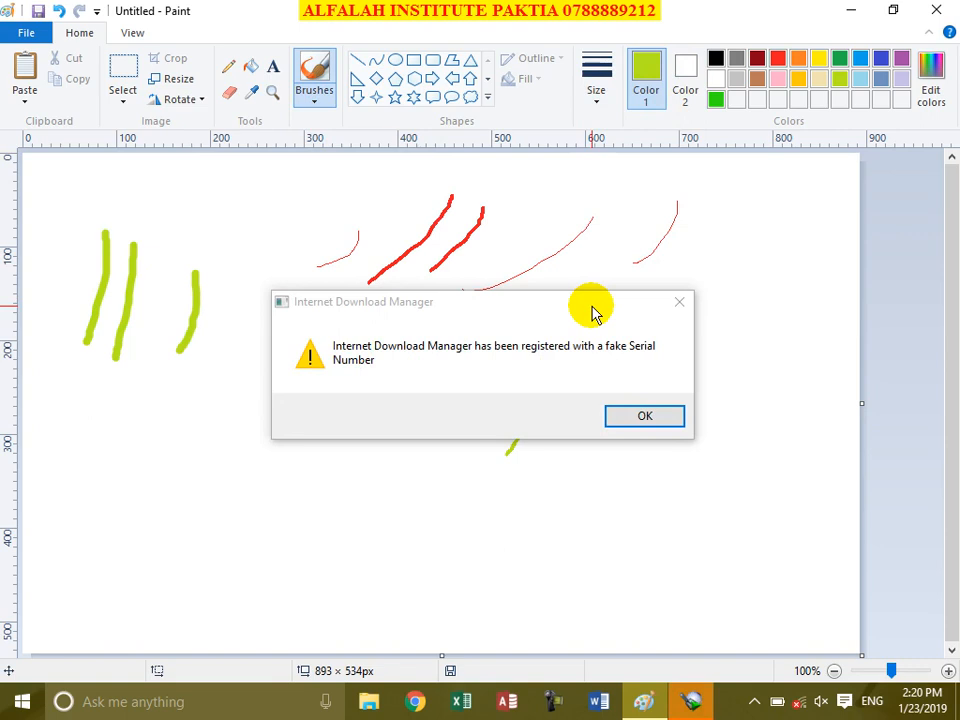
click(686, 306)
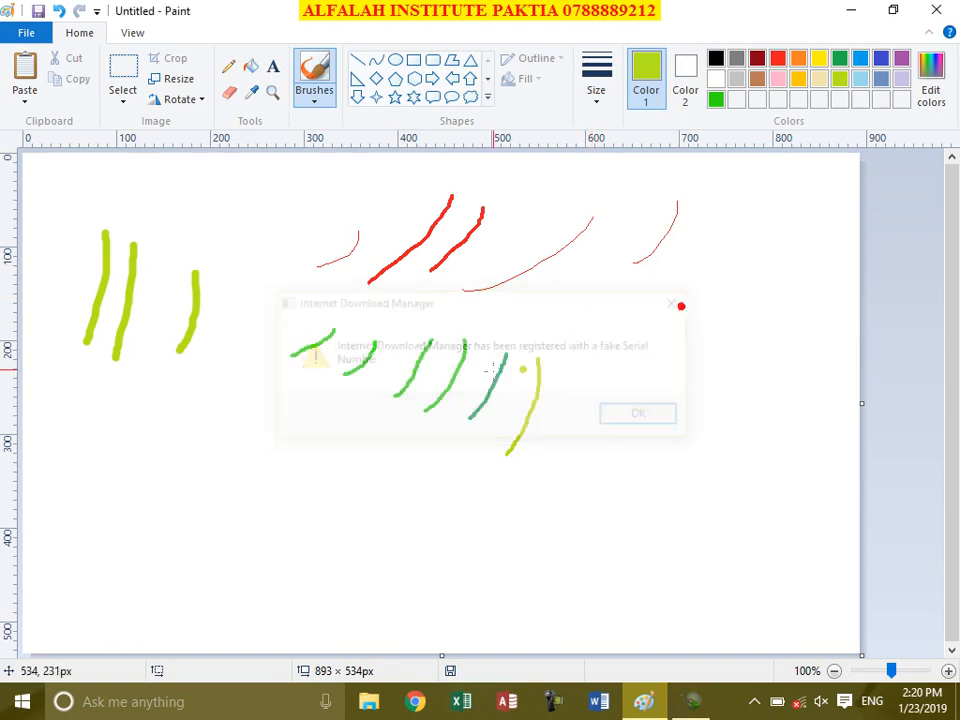
drag(404, 259, 287, 357)
drag(292, 276, 347, 262)
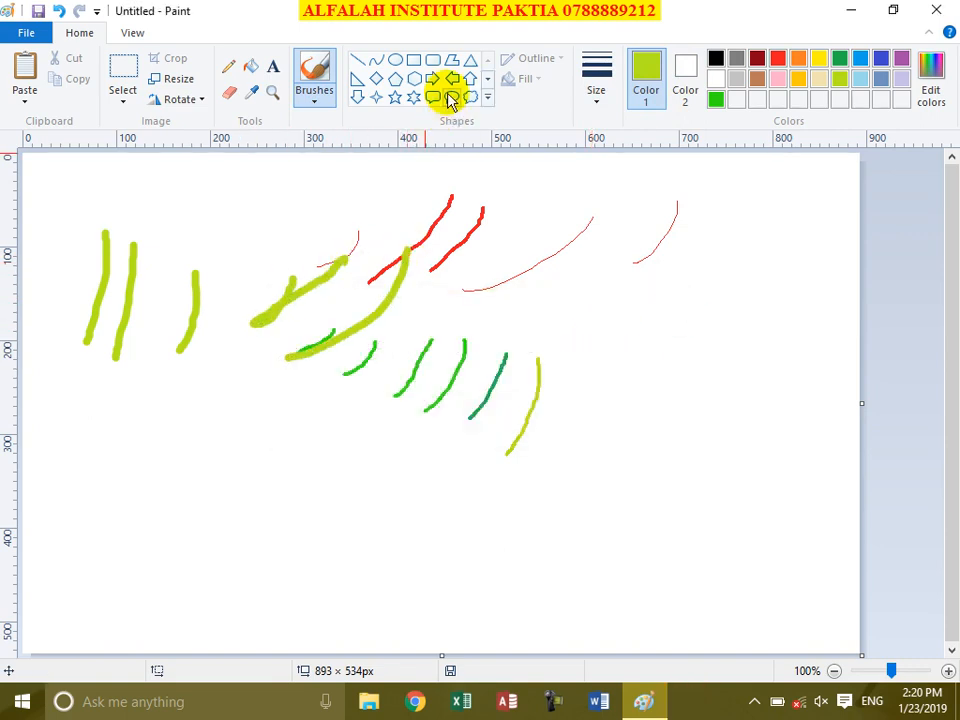
Step: Paint two wavy lime strokes at the right using Calligraphy brush 1, then Calligraphy brush 2
click(314, 98)
click(351, 128)
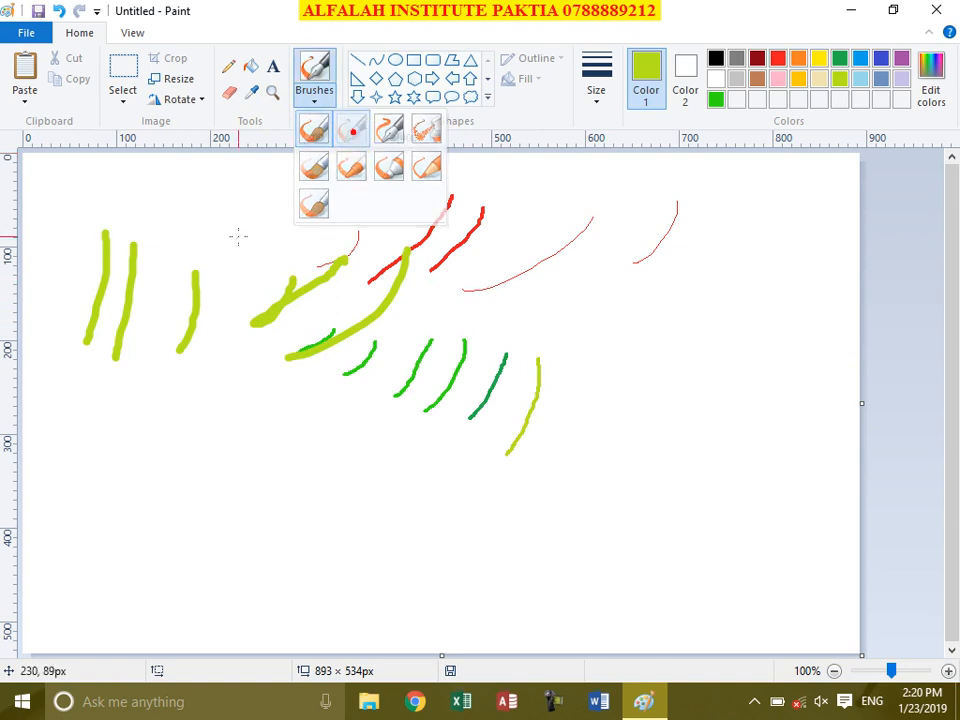
mouse_move(712, 209)
mouse_down()
mouse_move(720, 240)
mouse_move(700, 337)
mouse_up()
click(313, 95)
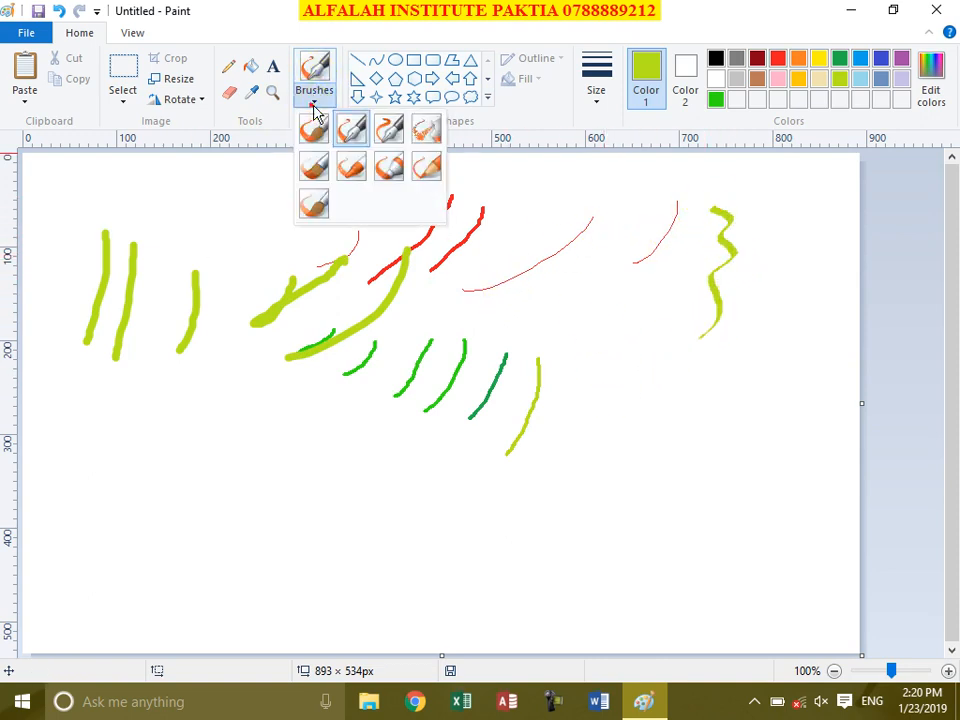
click(389, 142)
mouse_move(651, 280)
mouse_down()
mouse_move(672, 323)
mouse_move(668, 385)
mouse_up()
click(312, 100)
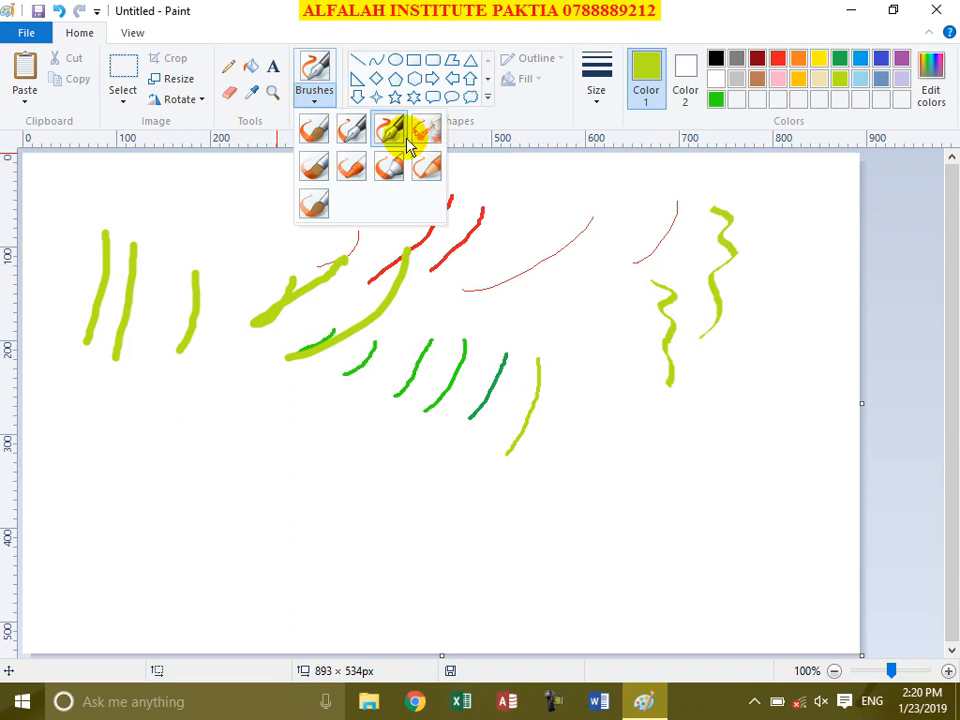
Step: Spray a long speckled lime line down-left with the Airbrush at thickest size
click(434, 137)
click(600, 88)
click(624, 236)
mouse_move(632, 266)
mouse_down()
mouse_move(548, 515)
mouse_move(507, 550)
mouse_up()
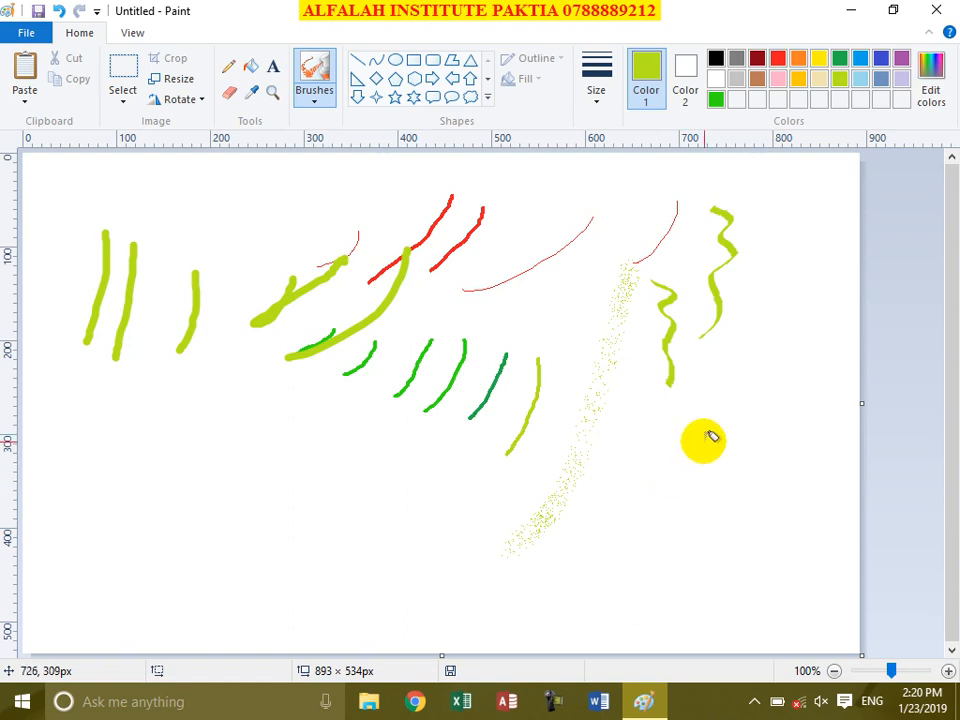
Step: Spray a letter A on the right and a dollar sign from an S plus vertical line
drag(749, 388, 724, 441)
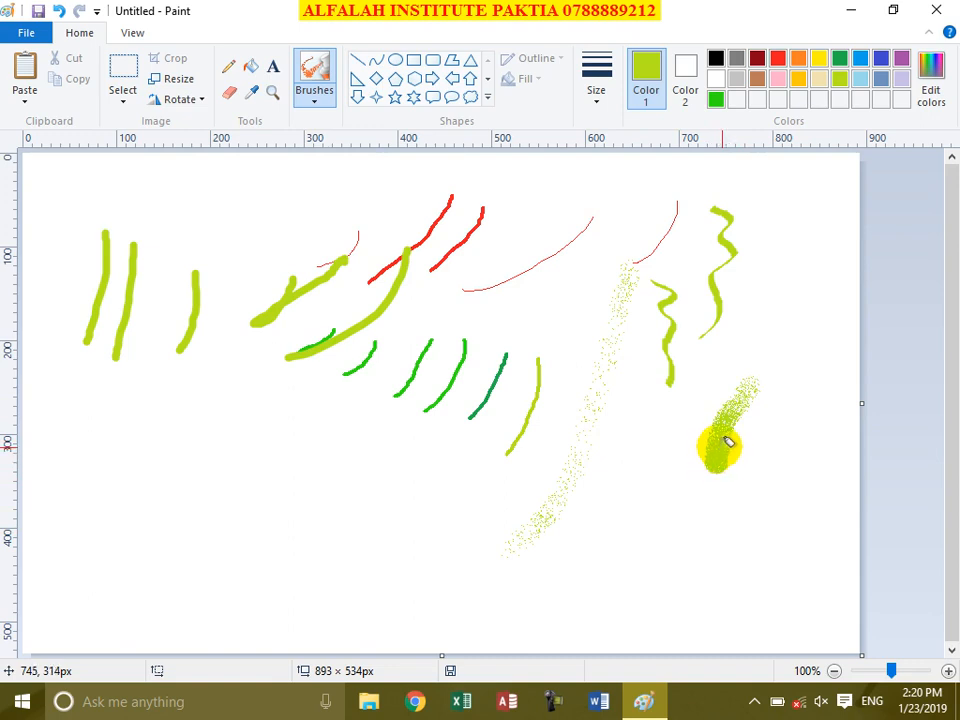
mouse_move(752, 443)
mouse_down()
mouse_move(770, 458)
mouse_move(771, 479)
mouse_move(783, 360)
mouse_move(764, 361)
mouse_move(739, 424)
mouse_up()
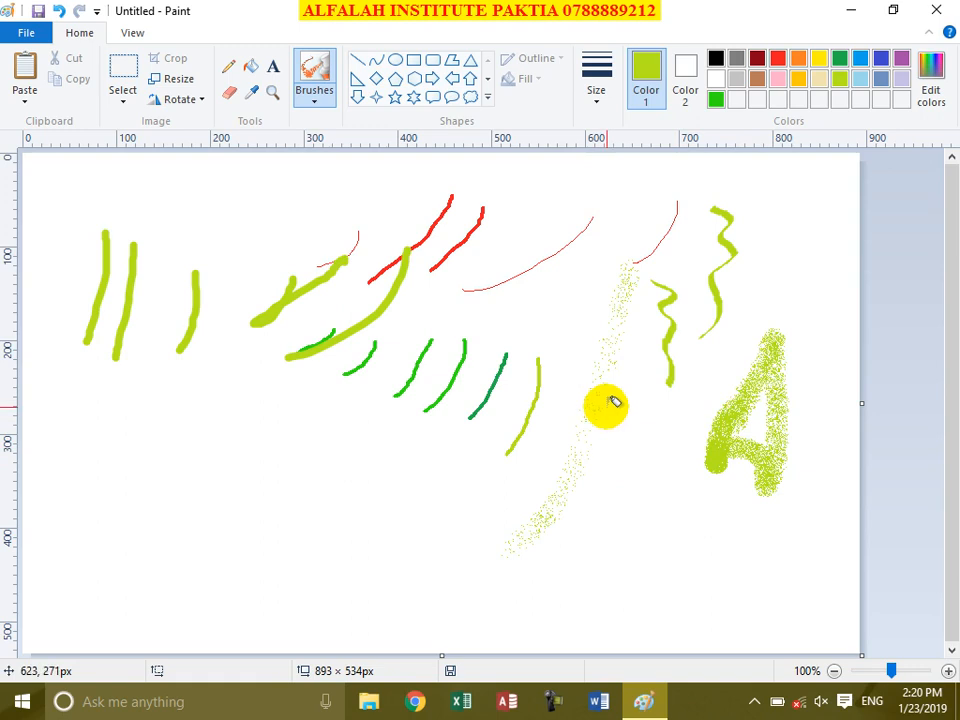
mouse_move(643, 287)
mouse_down()
mouse_move(620, 287)
mouse_move(603, 307)
mouse_move(610, 333)
mouse_move(656, 385)
mouse_move(648, 424)
mouse_move(600, 446)
mouse_move(598, 376)
mouse_up()
drag(621, 260, 620, 466)
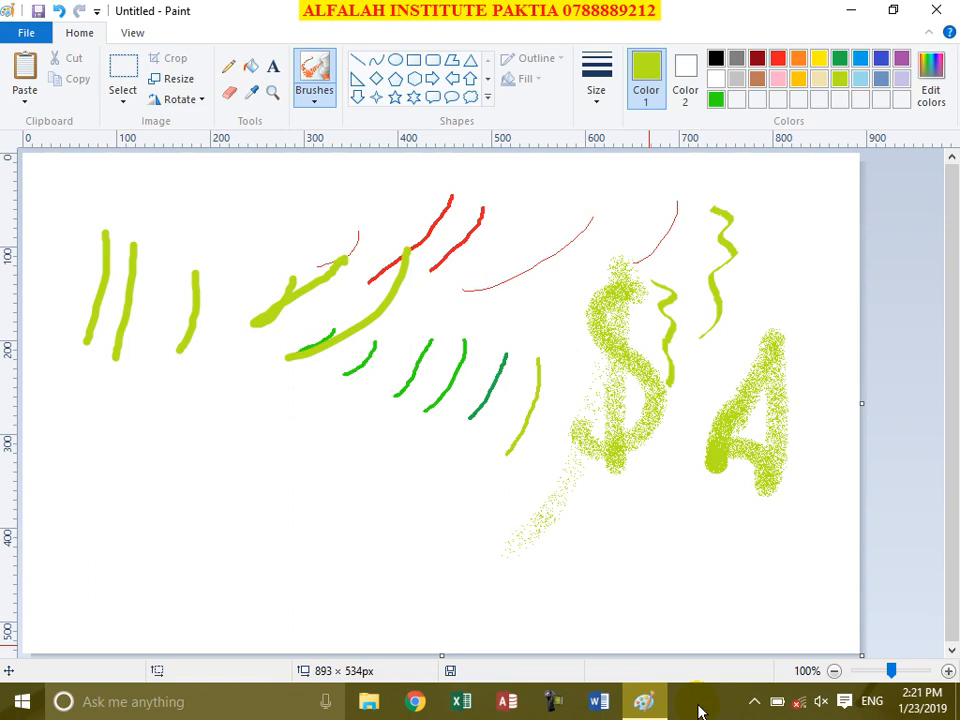
click(300, 96)
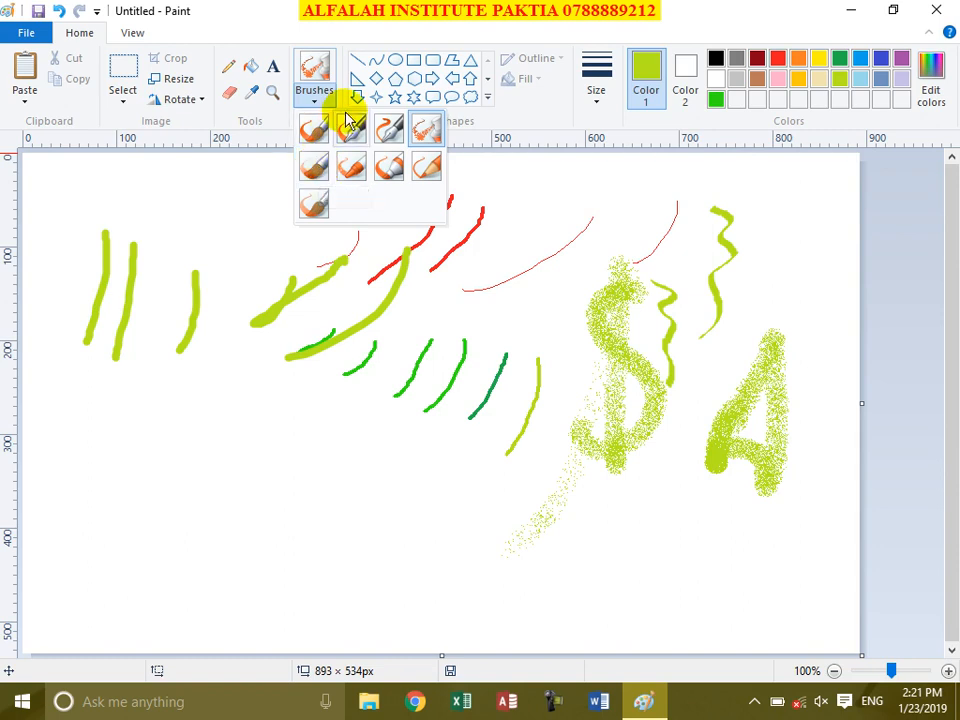
Step: Paint two thick lime Oil brush strokes at the left, using the thickest size
click(314, 168)
drag(221, 213, 150, 428)
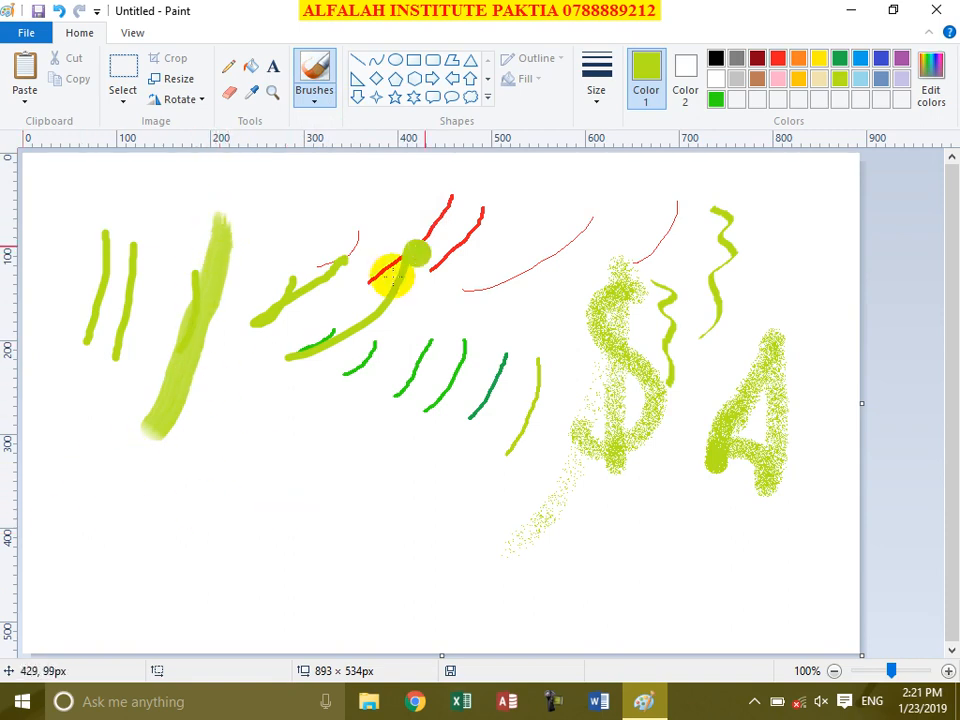
click(596, 95)
click(618, 252)
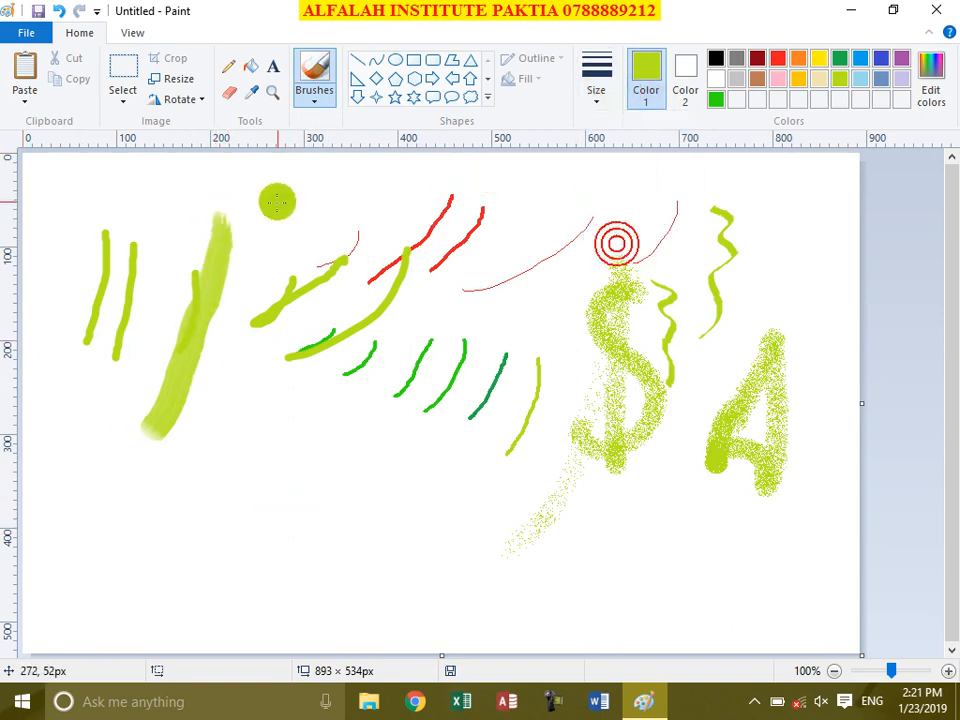
drag(276, 206, 258, 452)
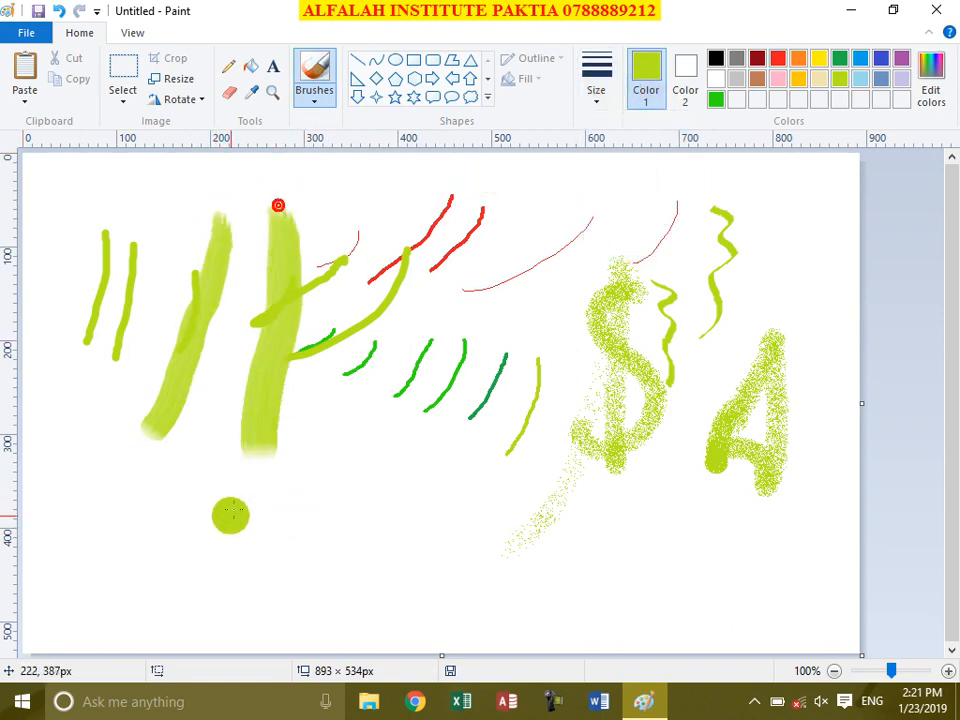
Step: Paint three more thick vertical Oil brush strokes down the middle of the canvas
click(312, 101)
click(313, 163)
drag(370, 232, 390, 610)
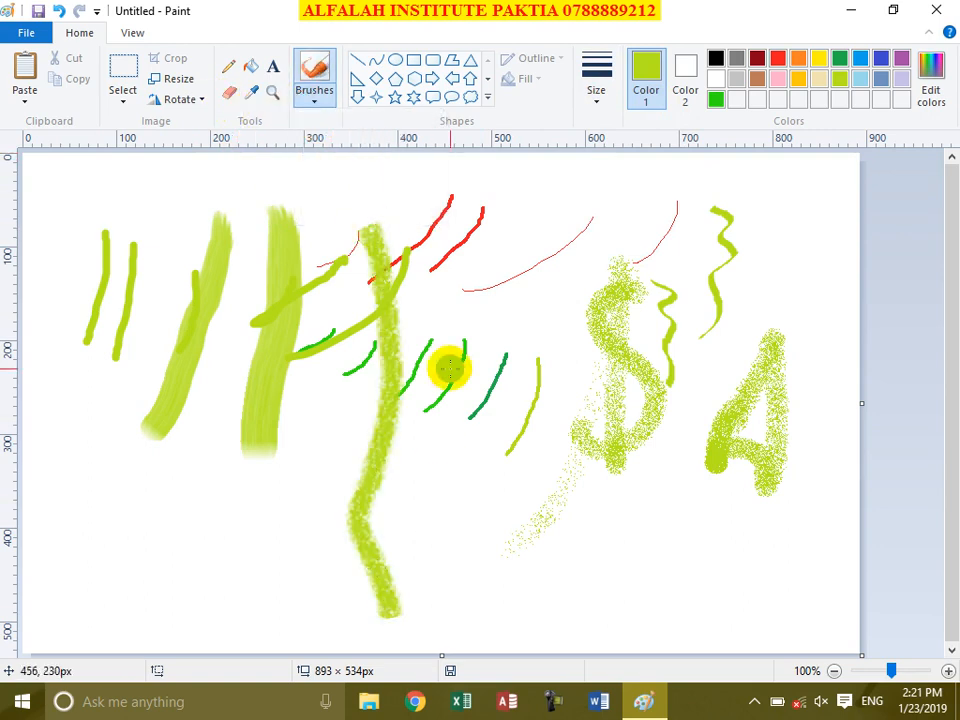
drag(441, 260, 460, 588)
drag(518, 322, 530, 505)
Step: Paint a wide translucent Marker band diagonally, then a short thin stroke near the top
click(316, 104)
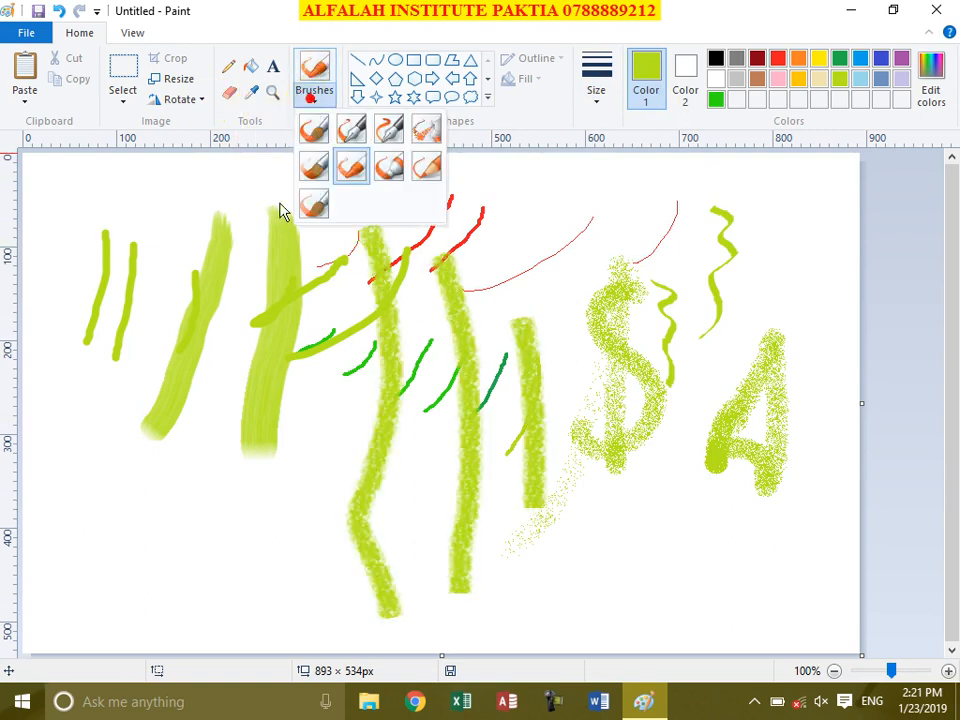
click(390, 163)
drag(490, 220, 553, 311)
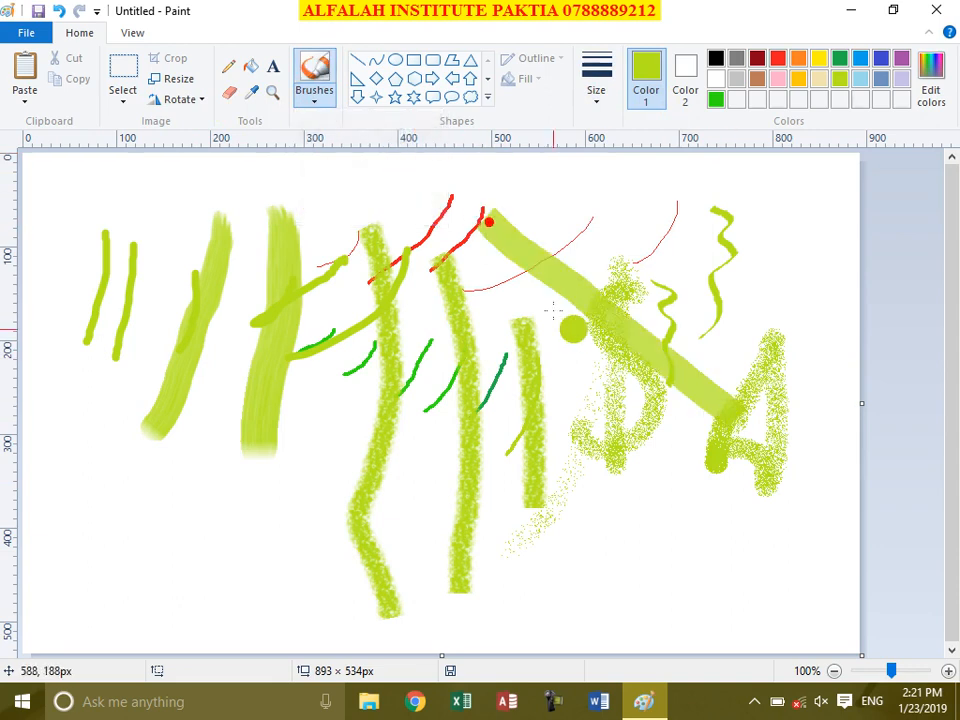
click(312, 99)
click(434, 169)
drag(541, 207, 535, 240)
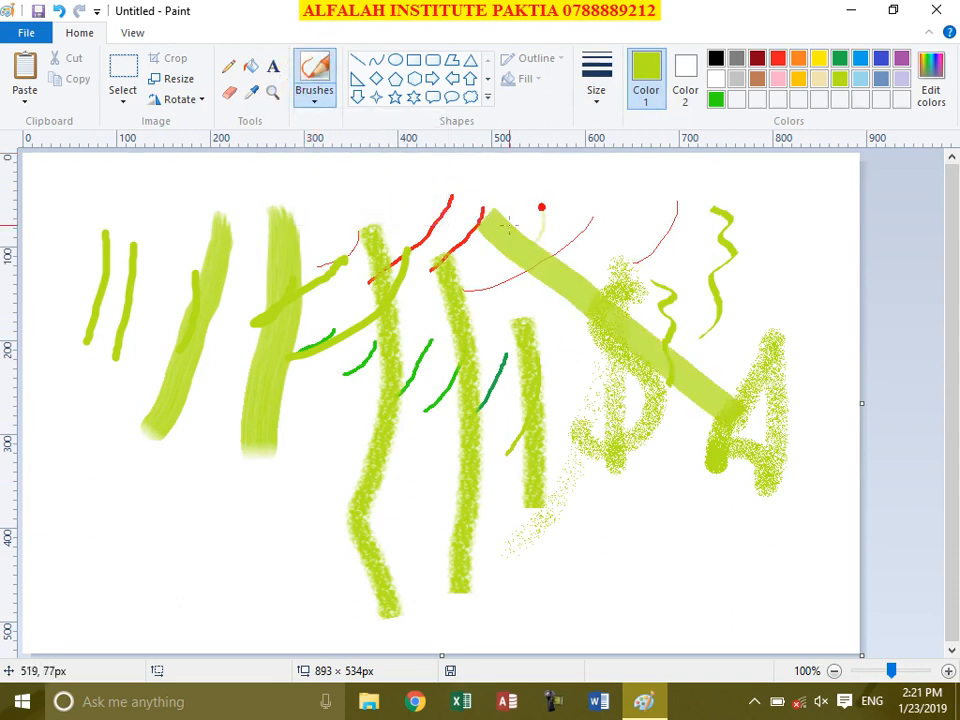
Step: Paint a soft Watercolor stroke left of centre
click(314, 100)
click(314, 203)
mouse_move(350, 282)
mouse_down()
mouse_move(344, 242)
mouse_move(289, 516)
mouse_up()
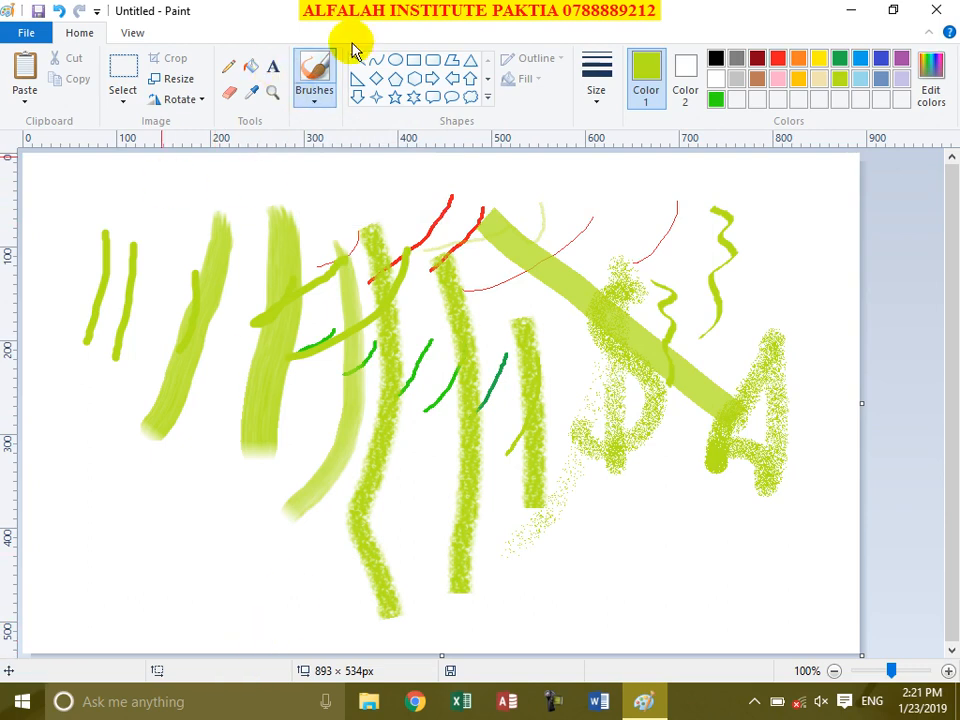
Step: Erase the top of the leftmost lime stroke, then the diagonal band's upper end with the thickest eraser
click(230, 95)
mouse_move(216, 222)
mouse_down()
mouse_move(219, 212)
mouse_move(227, 242)
mouse_up()
click(596, 80)
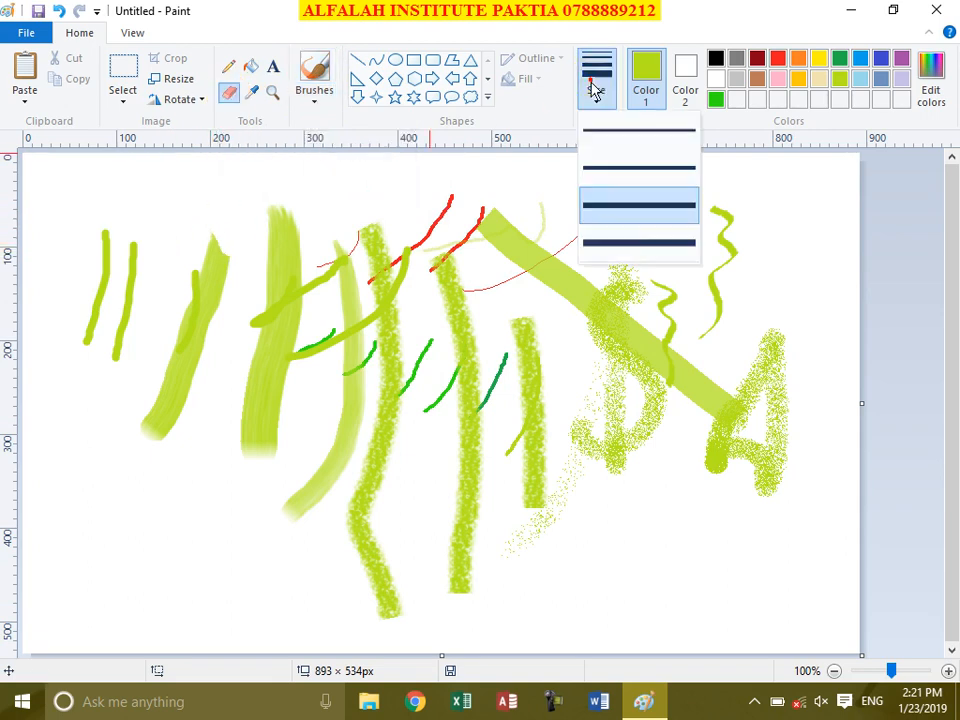
click(629, 242)
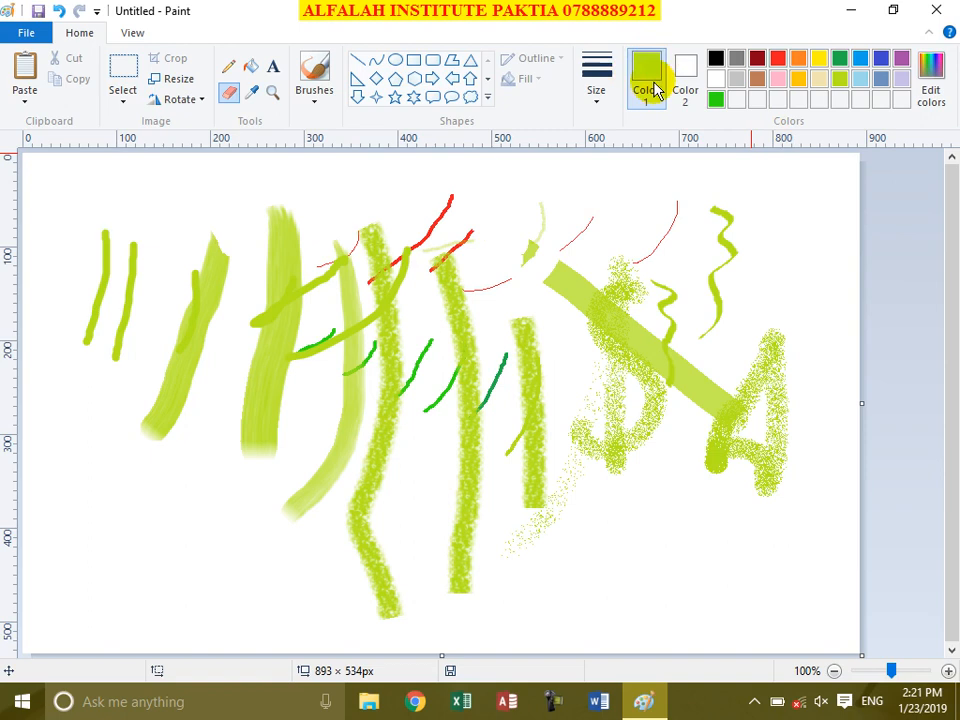
drag(537, 266, 545, 259)
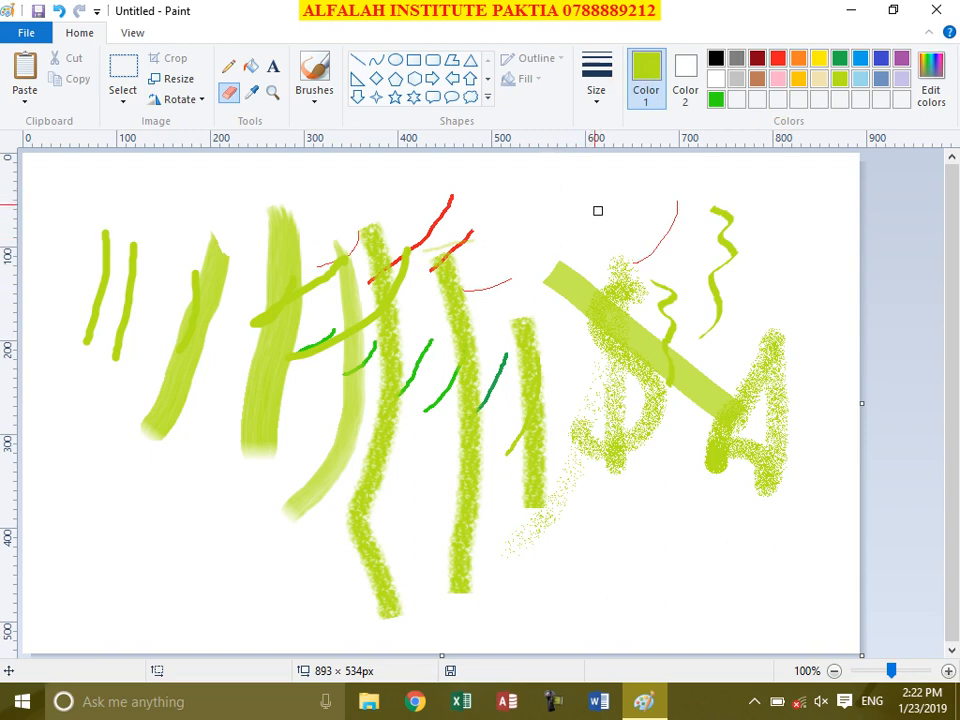
Step: Rectangle-select and delete the left-hand strokes, then all remaining strokes, leaving a blank canvas
click(123, 66)
click(123, 95)
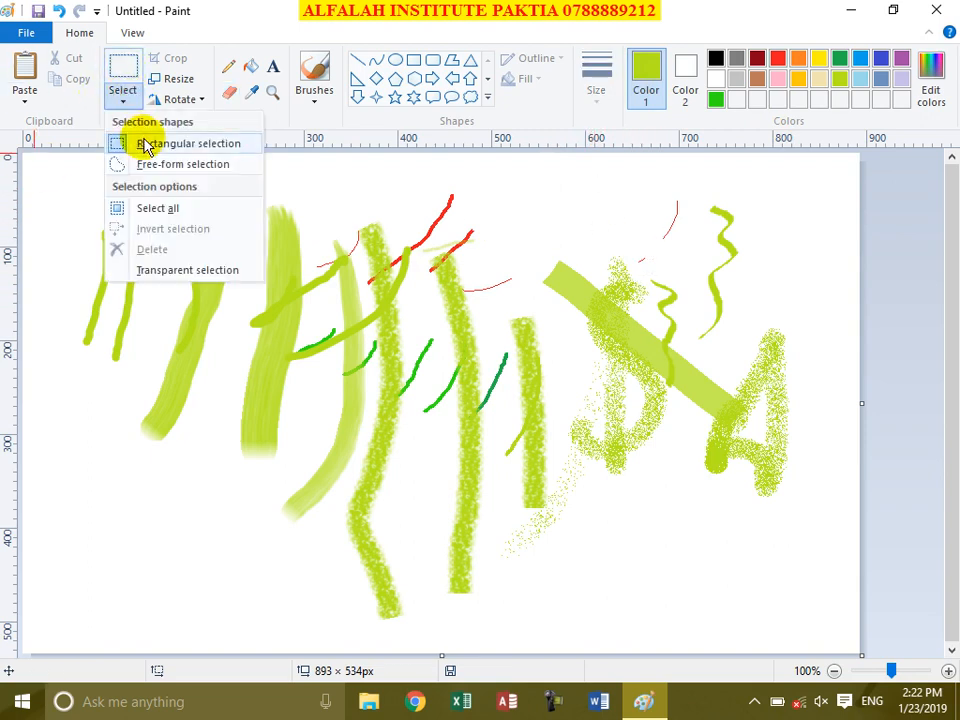
click(141, 144)
drag(73, 171, 252, 458)
key(Delete)
mouse_move(169, 158)
mouse_down()
mouse_move(240, 197)
mouse_move(871, 451)
mouse_move(871, 652)
mouse_up()
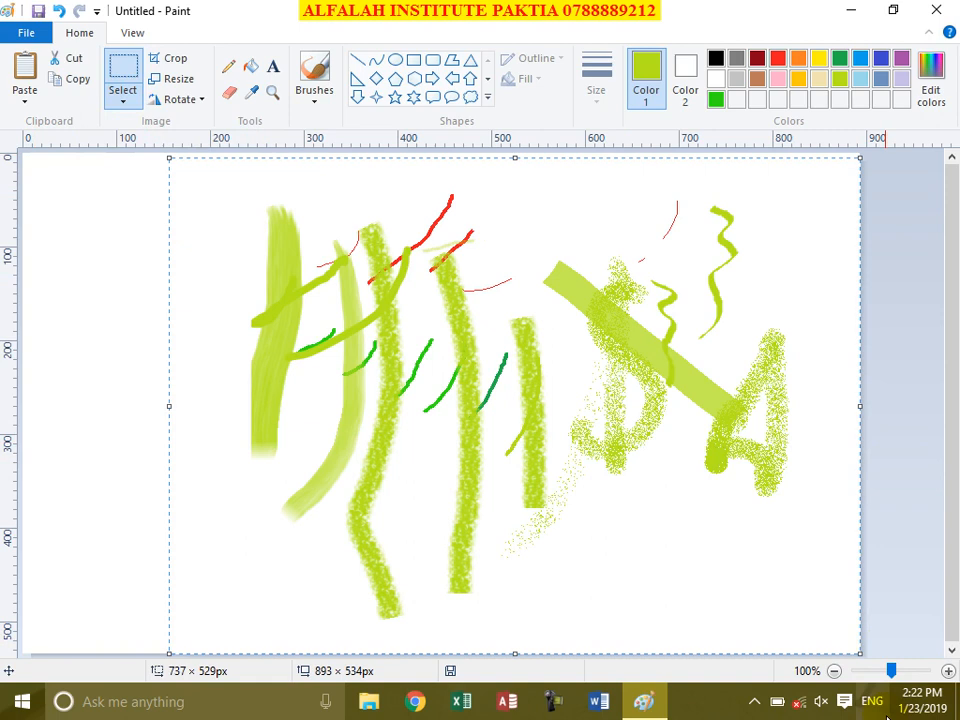
key(Delete)
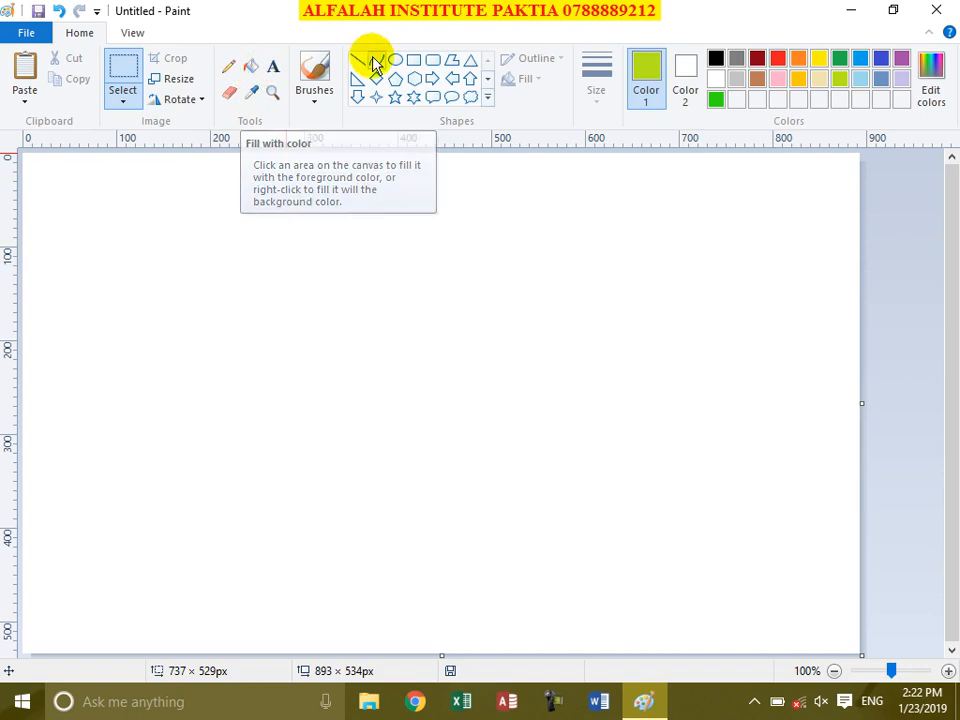
click(250, 66)
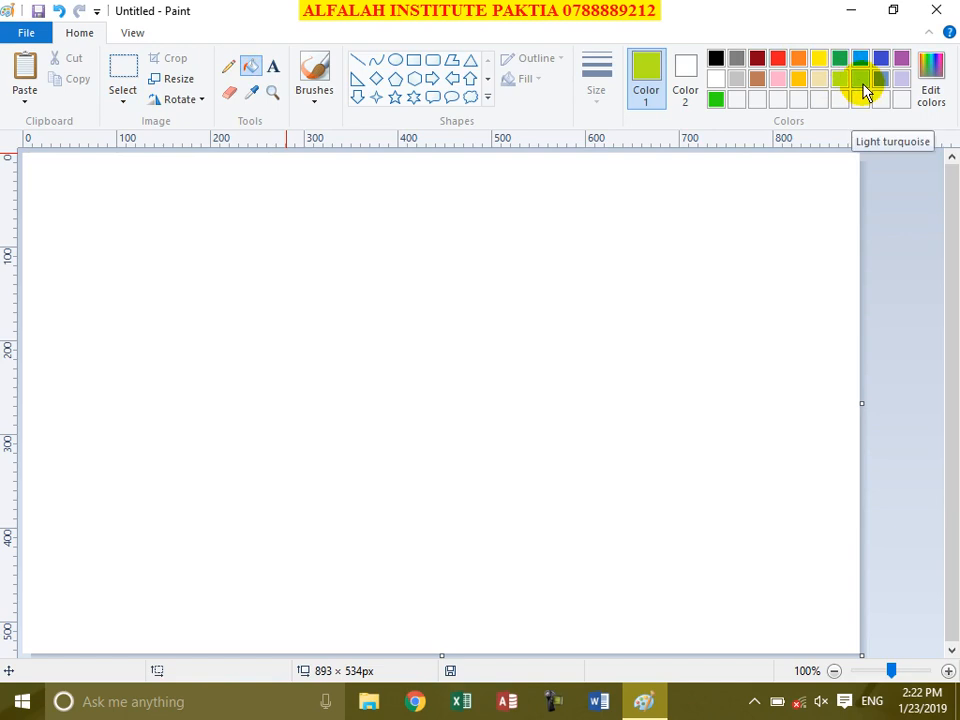
Step: Flood-fill the whole canvas orange, then red, then back to white
click(710, 261)
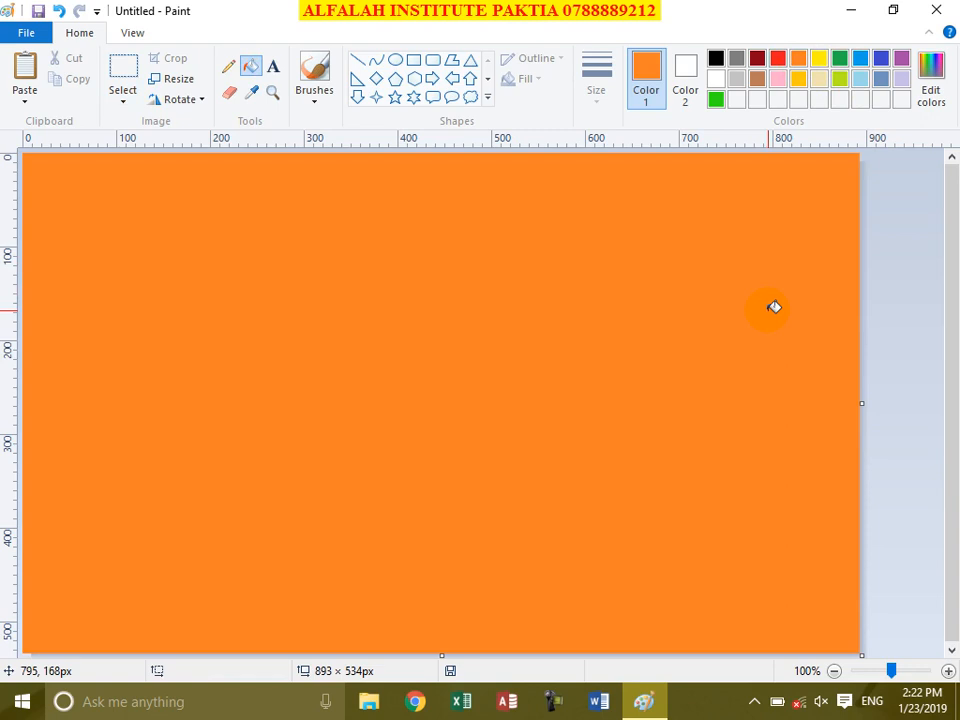
click(778, 58)
click(622, 391)
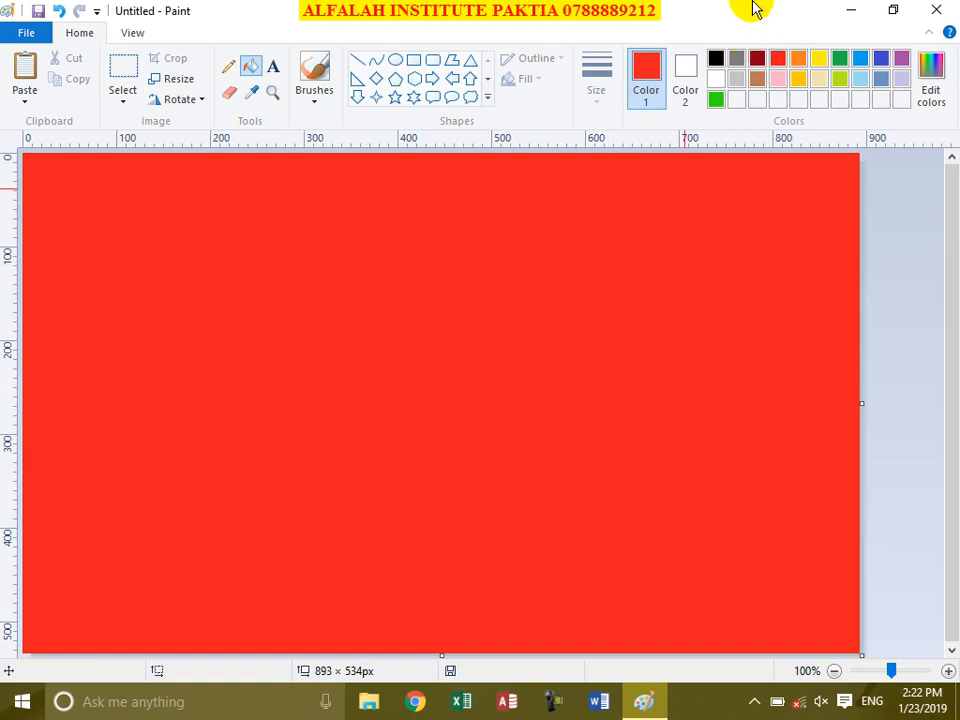
click(717, 80)
click(683, 226)
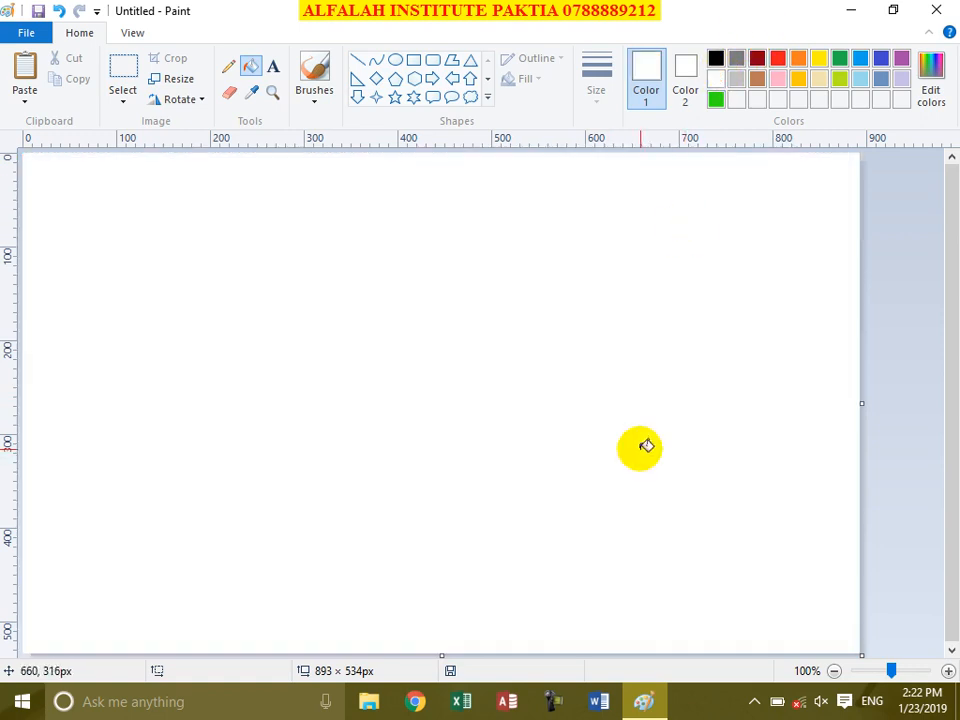
Step: Draw a red-outlined thought-bubble cloud callout right of centre
click(469, 97)
drag(272, 210, 531, 363)
click(634, 273)
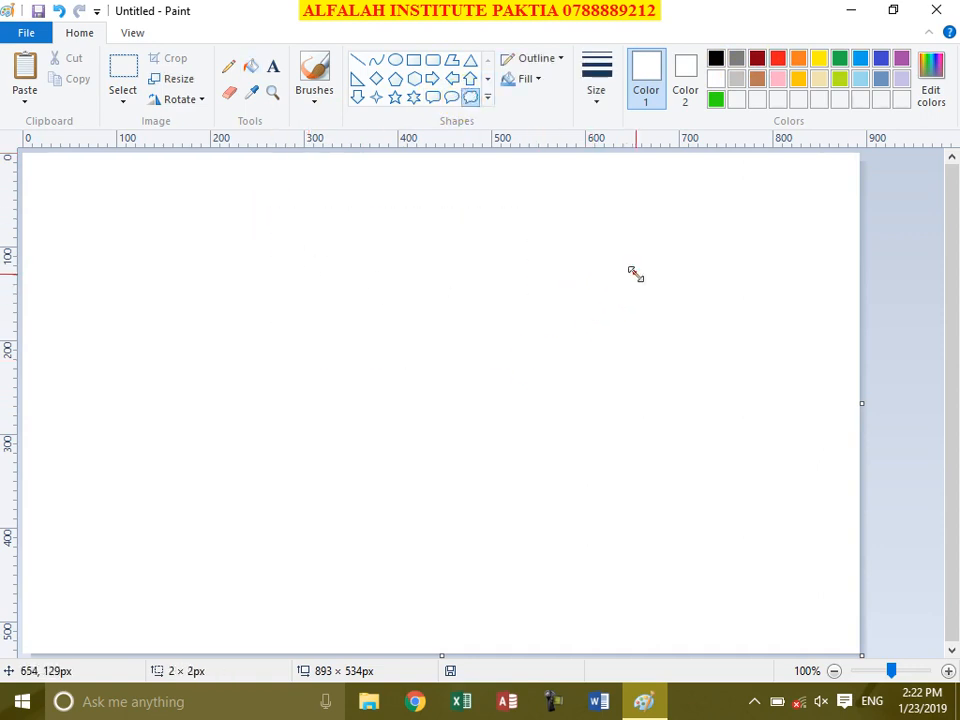
click(778, 58)
drag(358, 230, 741, 574)
click(214, 371)
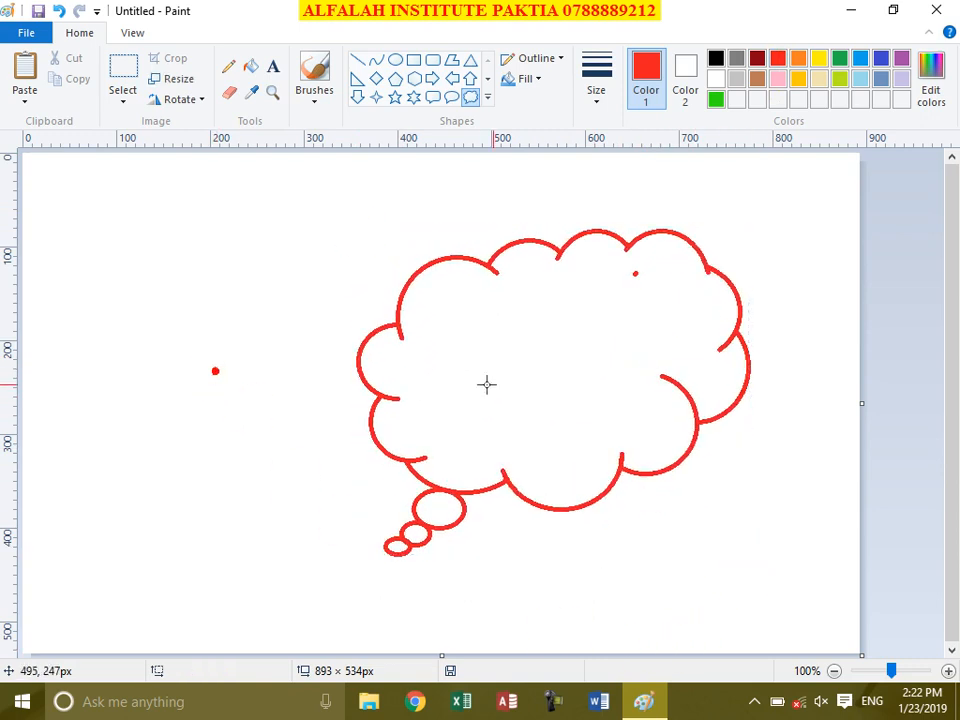
Step: Fill the cloud and its three small bubbles light blue
click(250, 68)
click(840, 58)
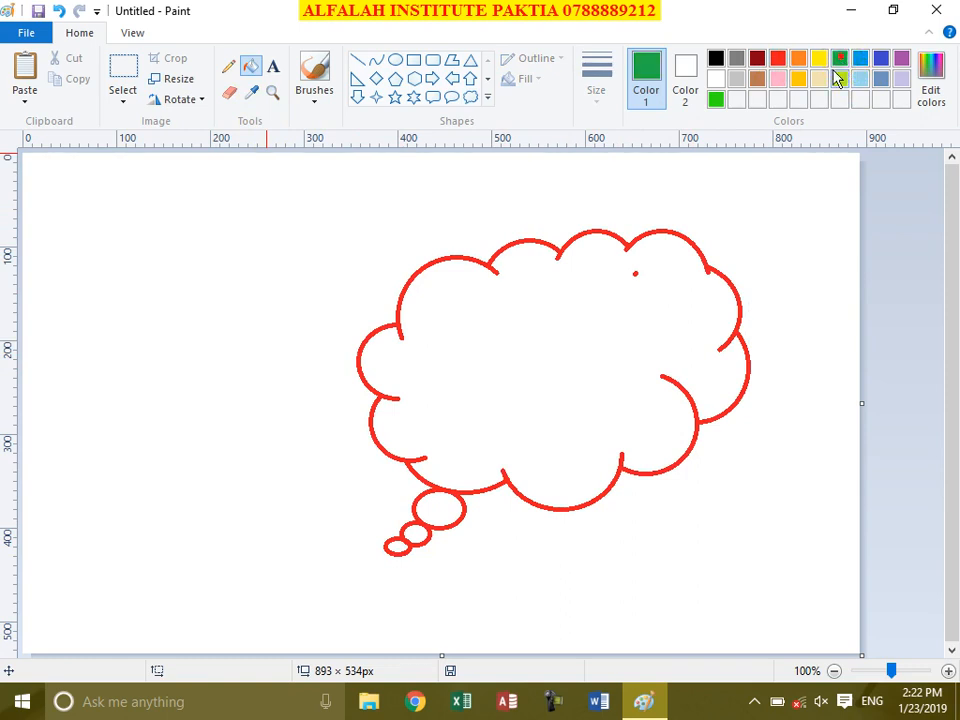
click(648, 360)
click(441, 508)
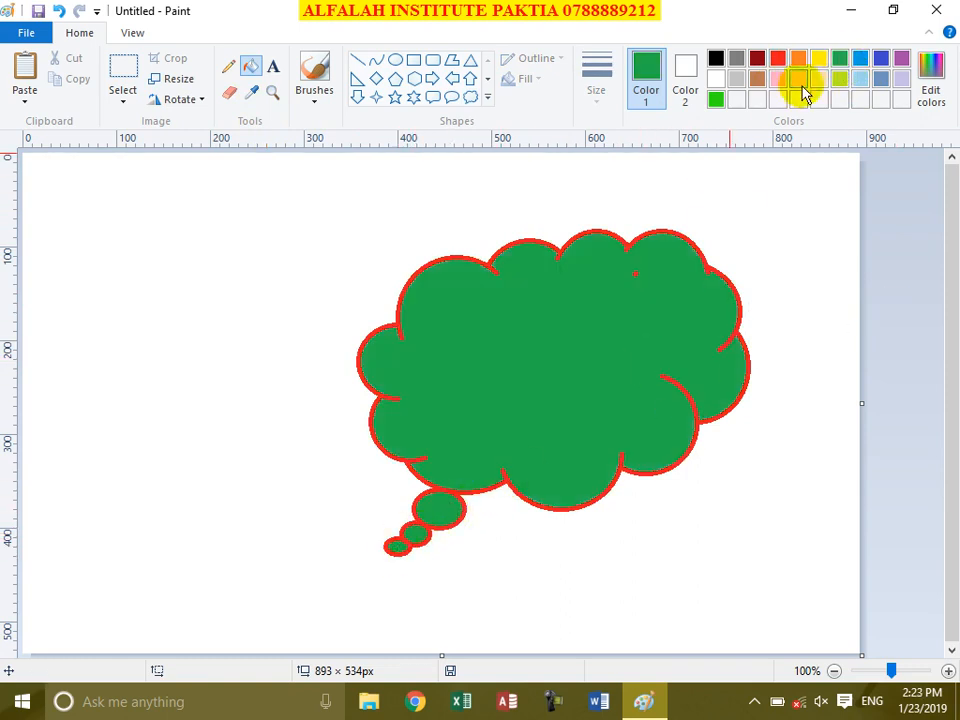
click(862, 80)
click(587, 330)
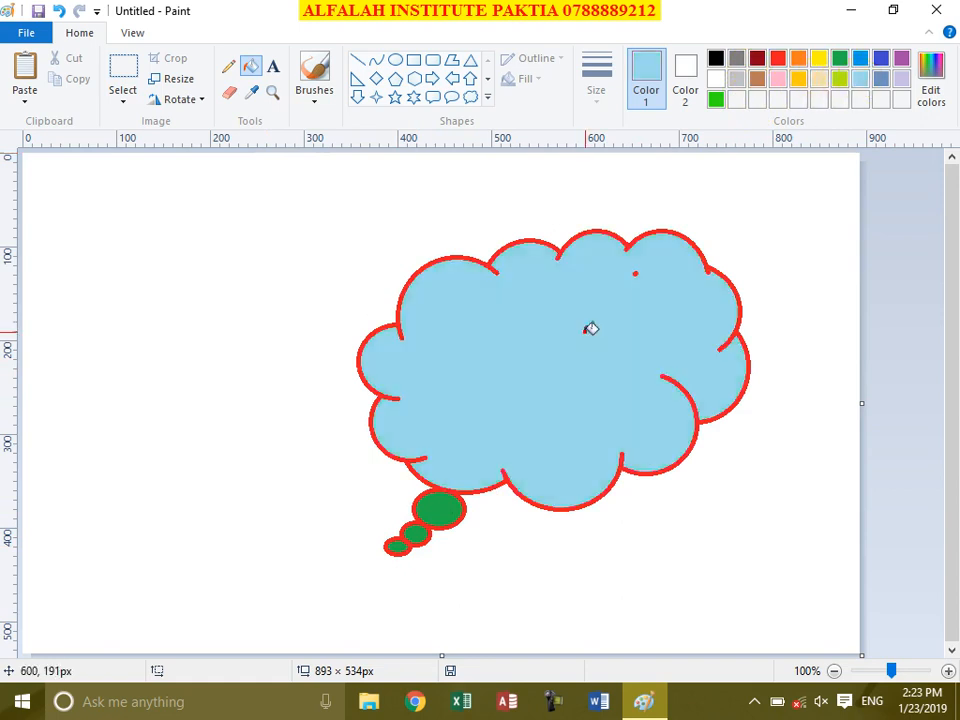
click(437, 512)
click(421, 535)
click(397, 545)
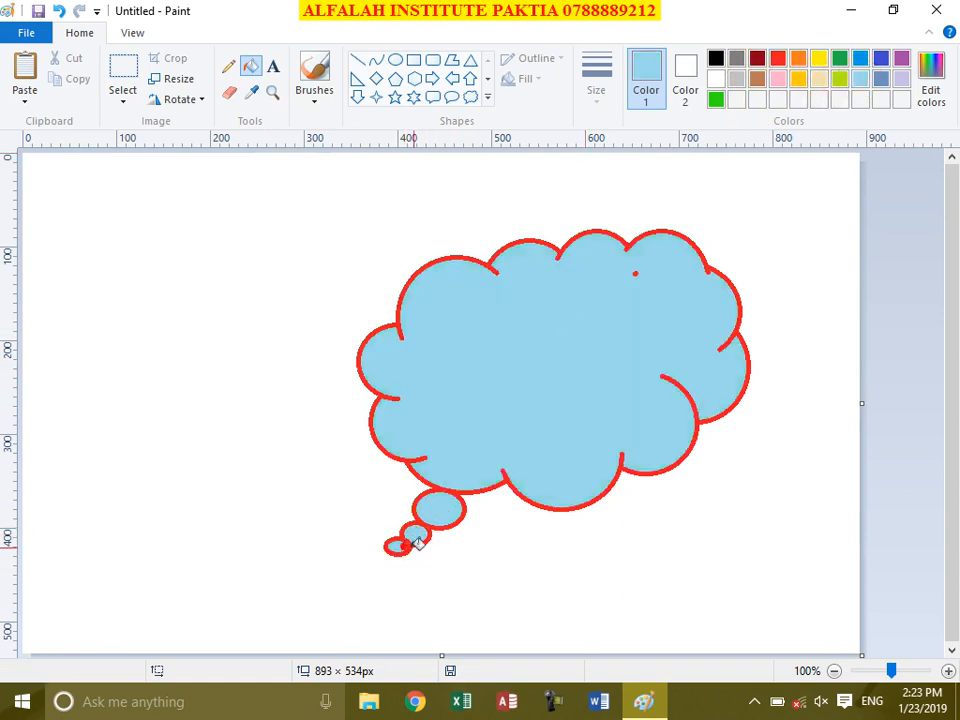
Step: Recolour the cloud's red outline and the small red dot inside it green
click(841, 58)
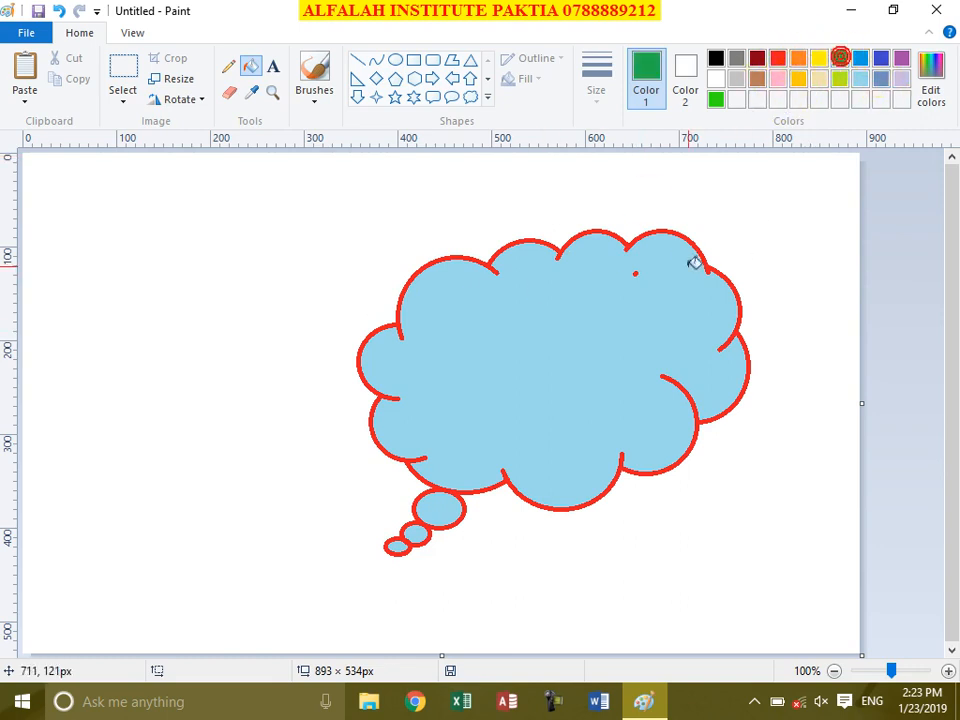
click(699, 251)
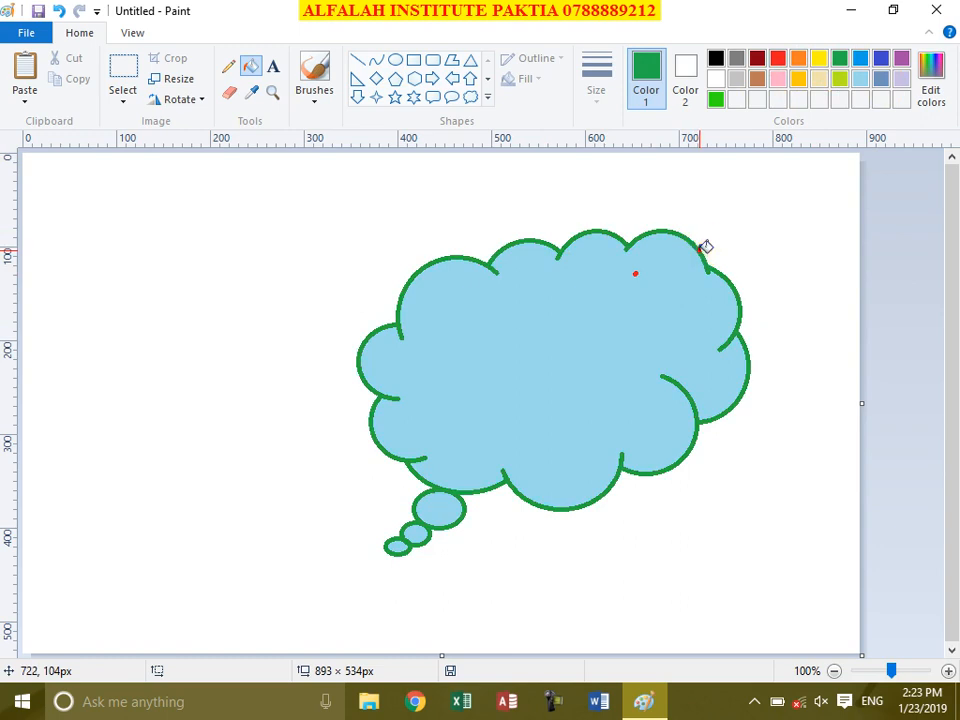
click(637, 272)
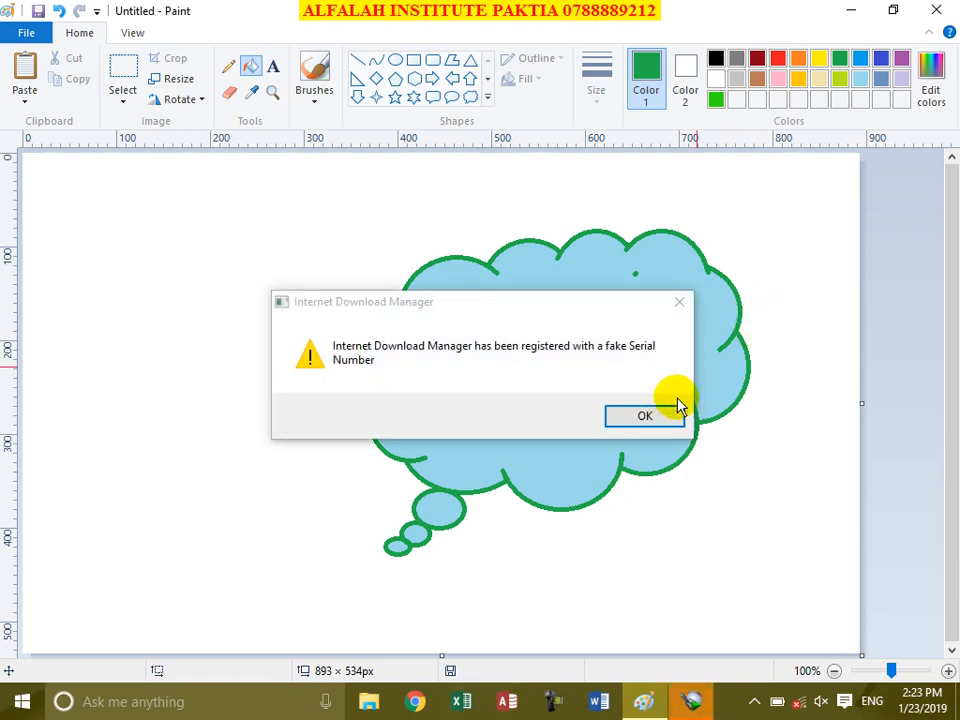
click(669, 417)
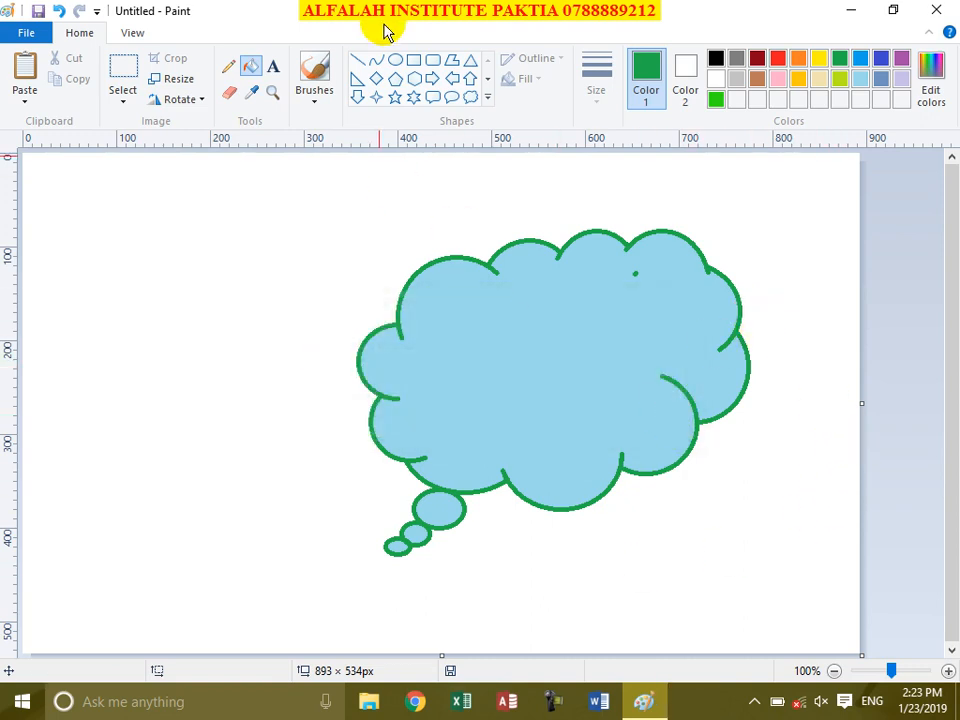
Step: Magnify the cloud, zoom out to 12.5%, then return to full size
click(273, 95)
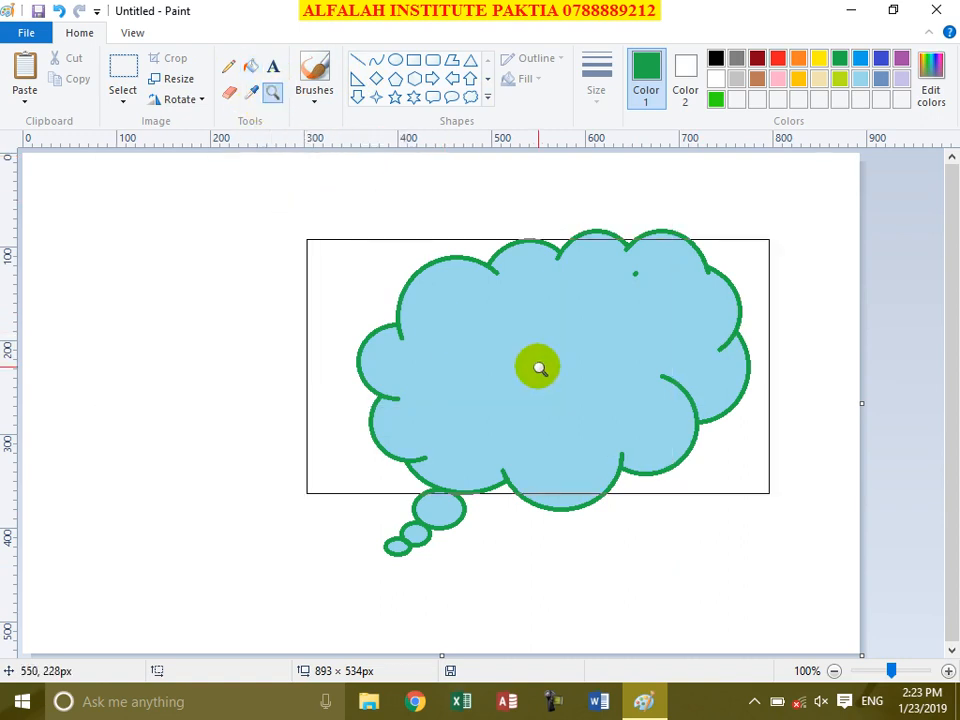
click(540, 369)
click(537, 368)
right_click(435, 302)
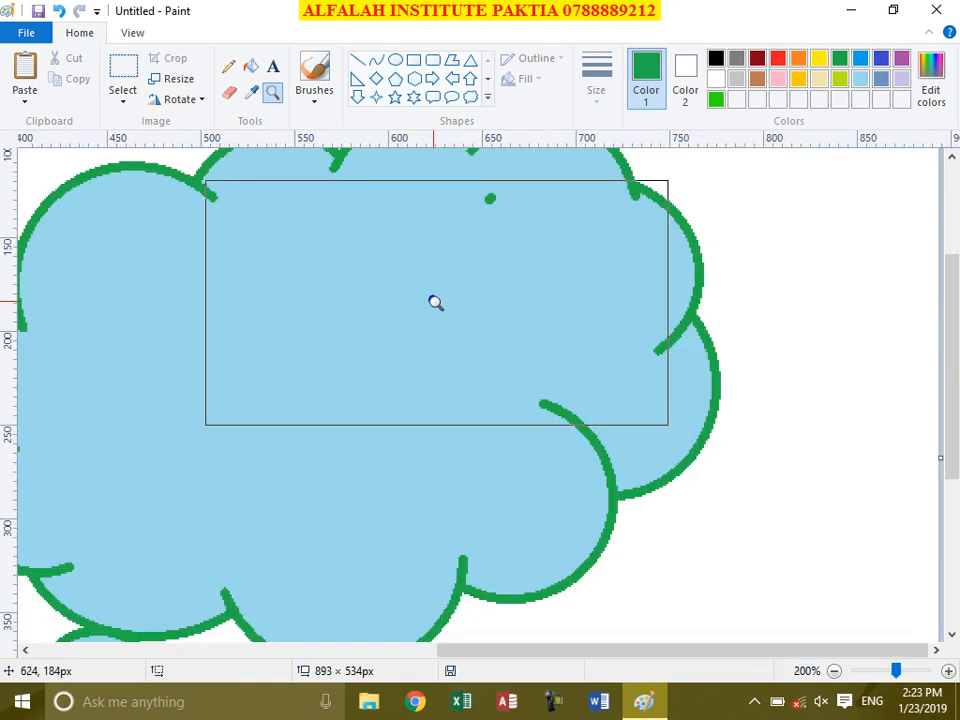
right_click(436, 303)
right_click(436, 303)
right_click(381, 321)
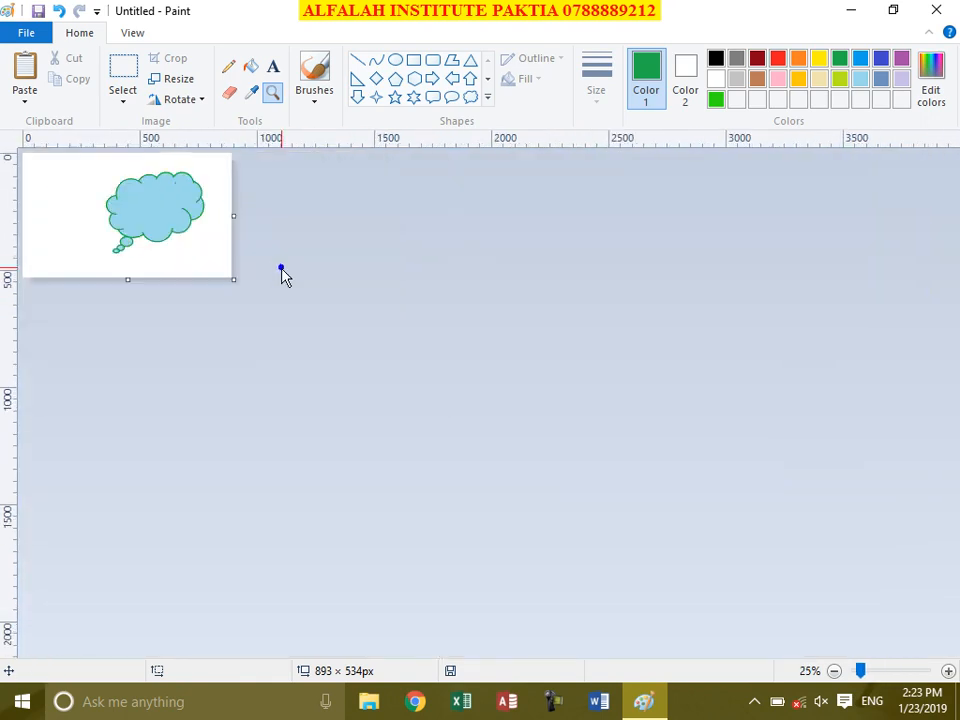
right_click(137, 217)
click(83, 192)
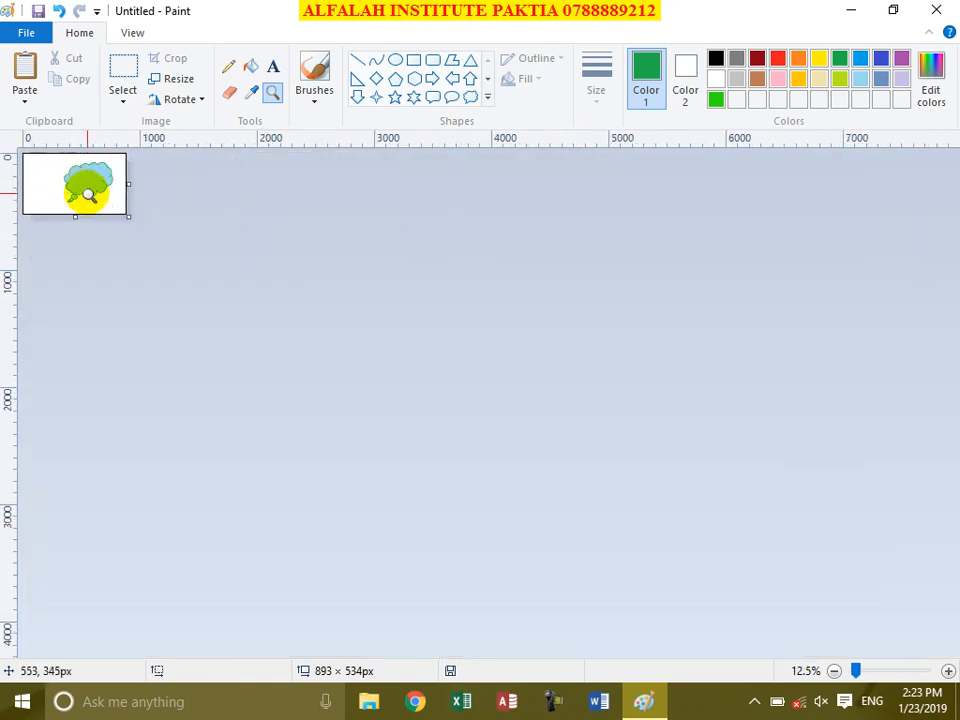
click(92, 193)
click(137, 223)
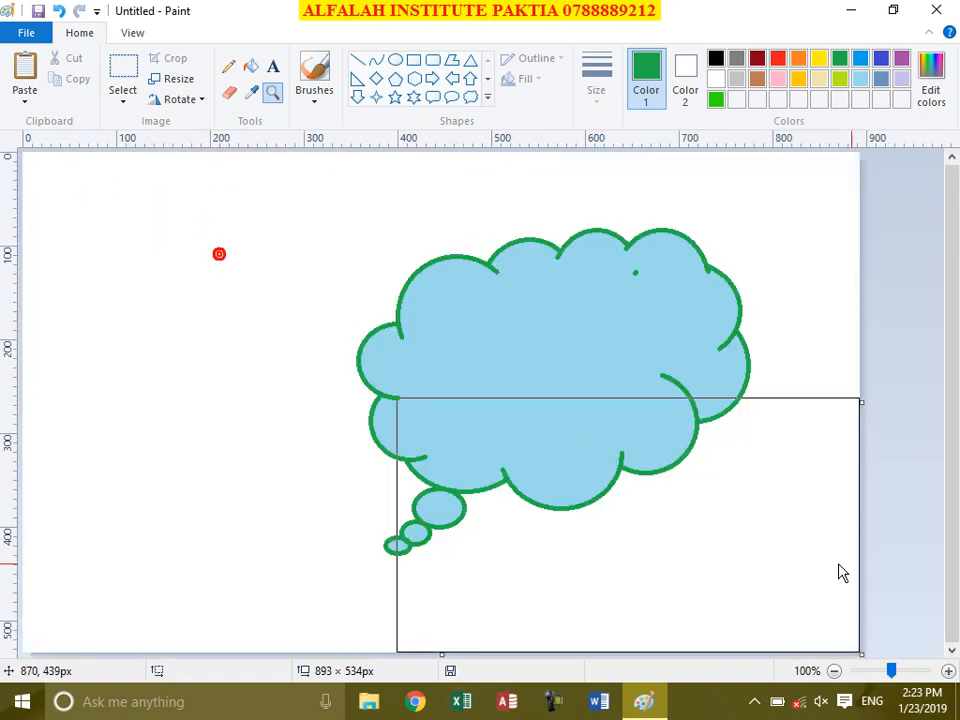
Step: Zoom the canvas in and out to 200%, back to 100%, and select the Fill tool
click(948, 671)
click(948, 671)
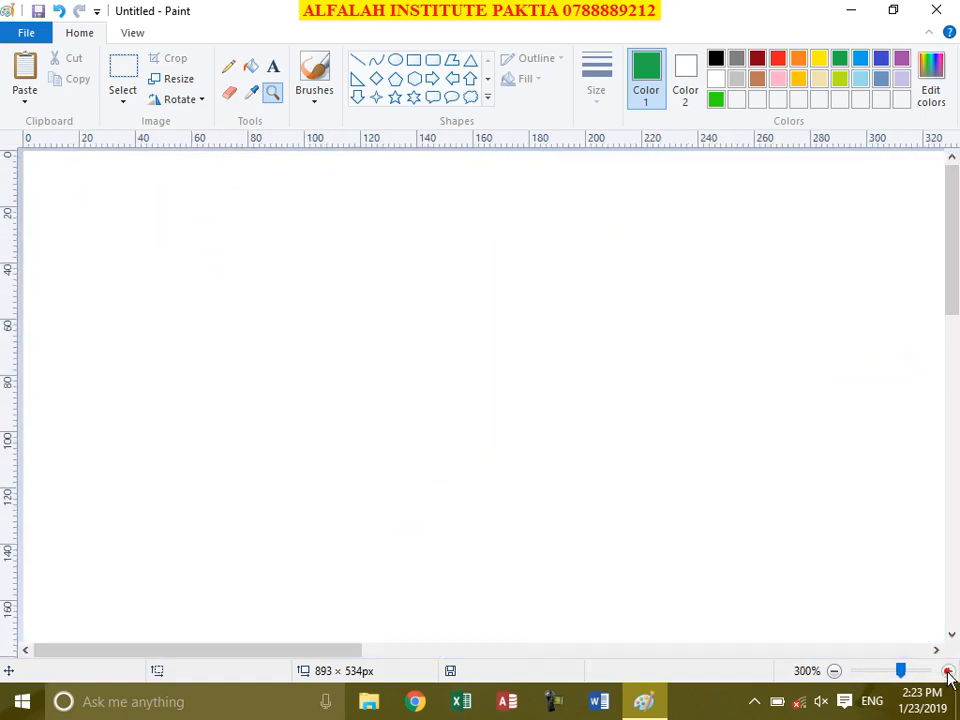
click(833, 671)
click(833, 671)
click(833, 671)
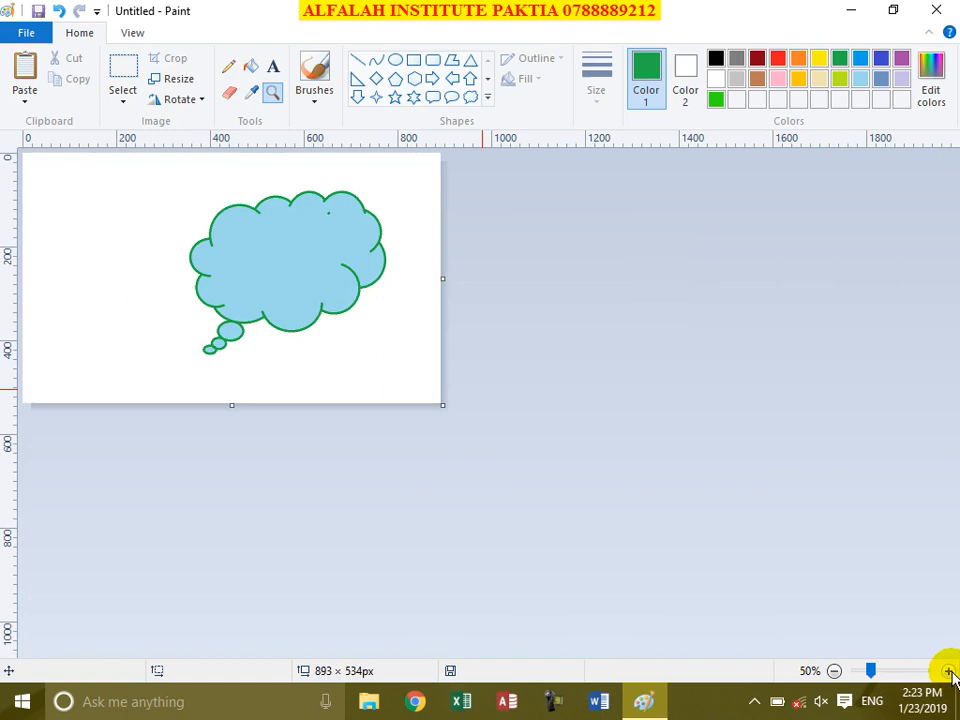
click(948, 671)
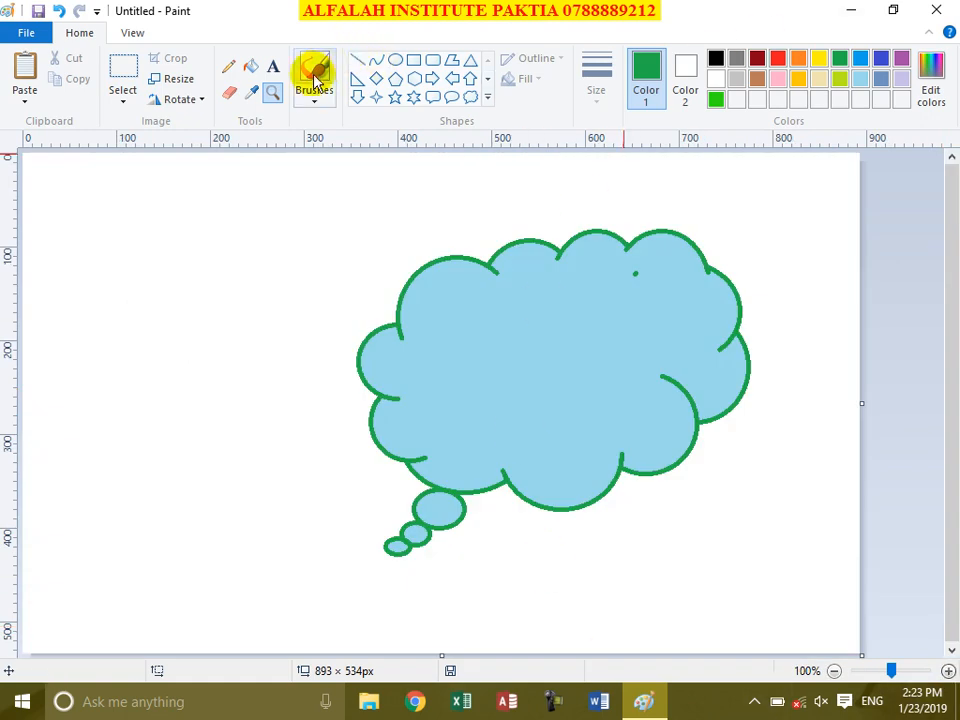
click(251, 66)
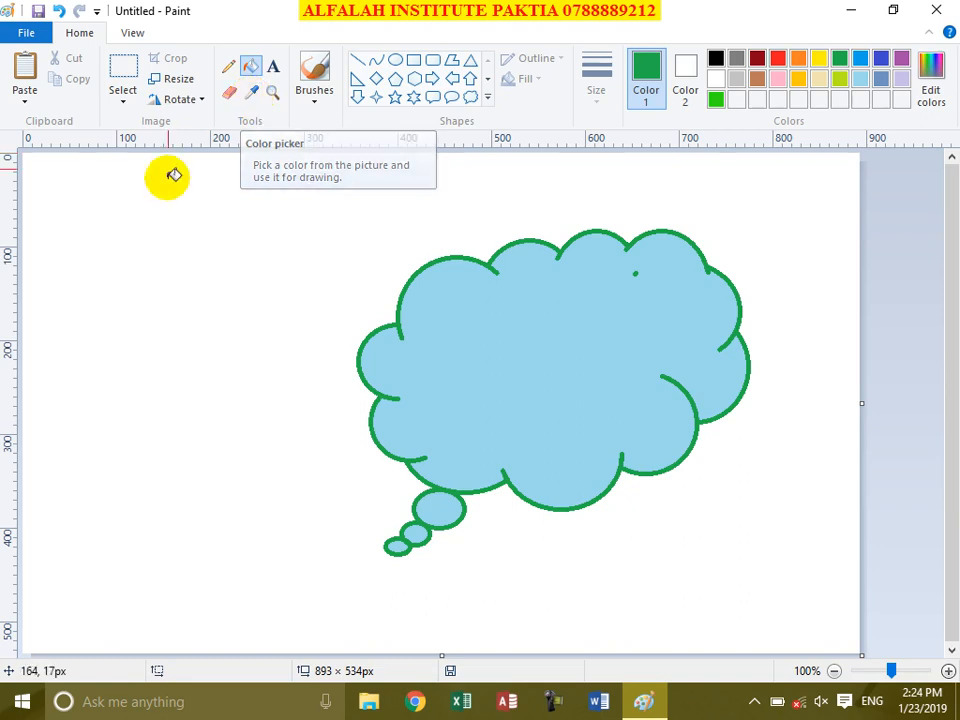
Step: Open the Paste dropdown and choose Paste from
click(24, 102)
click(44, 146)
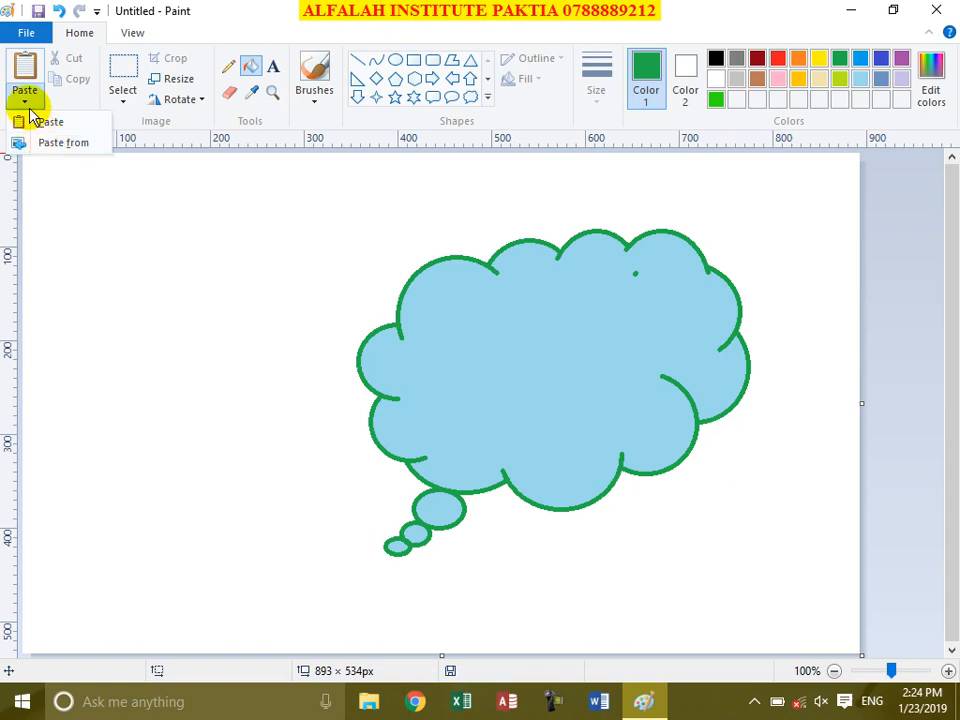
Step: Paste 1395-02-27_13-42-36_1_17_ from Downloads and shrink it to about 386×314 px top-left
click(62, 143)
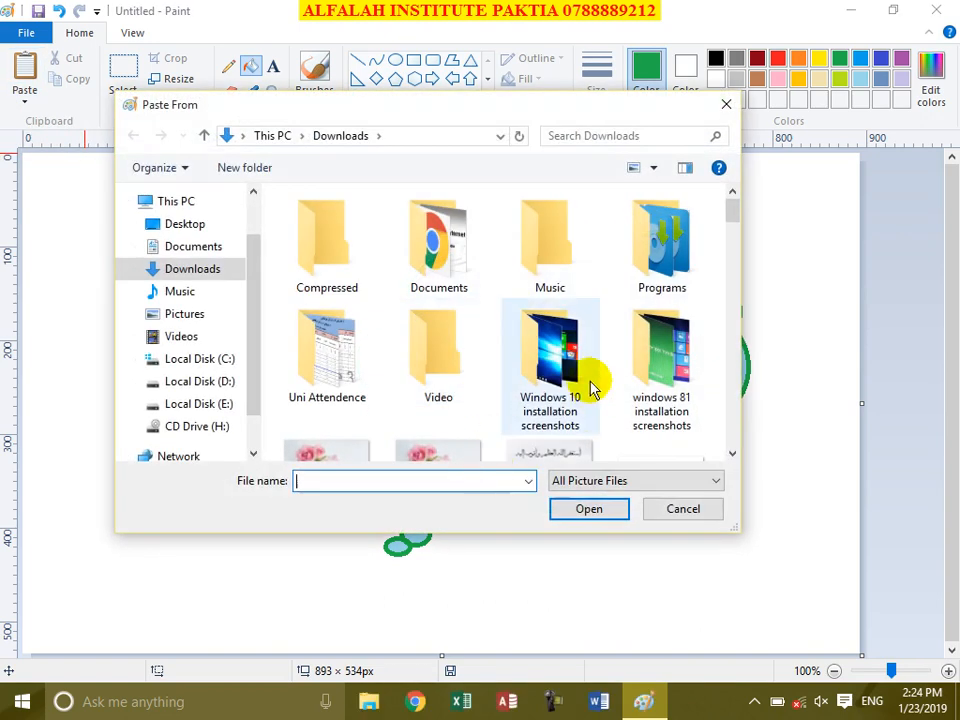
scroll(550, 400, down, 5)
click(327, 370)
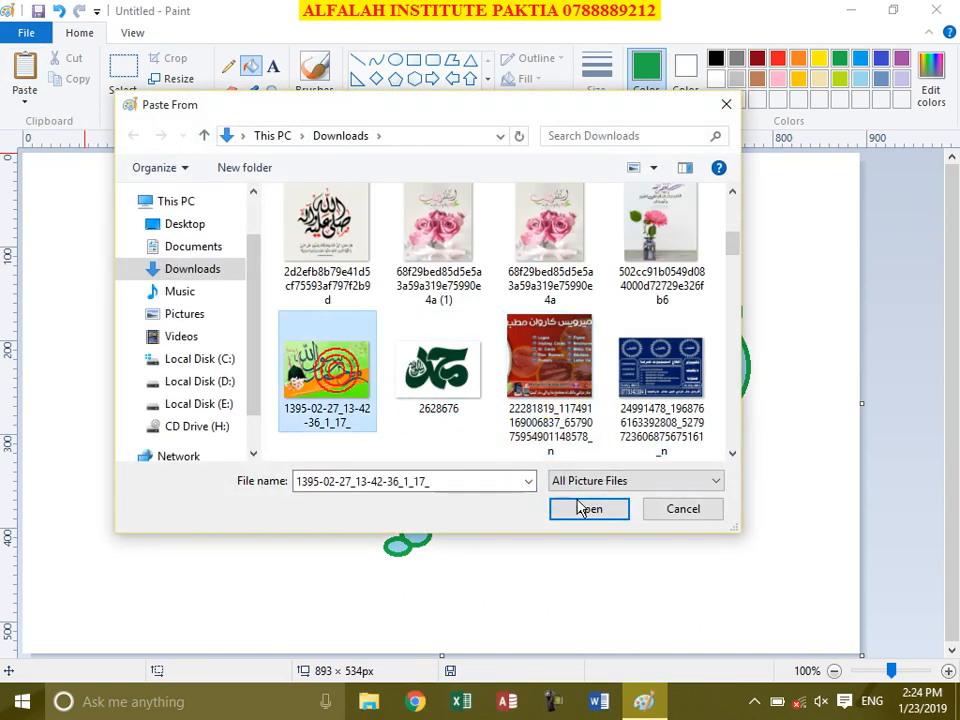
click(563, 505)
mouse_move(773, 408)
mouse_down()
mouse_move(444, 384)
mouse_move(489, 379)
mouse_move(793, 439)
mouse_move(798, 418)
mouse_move(774, 407)
mouse_up()
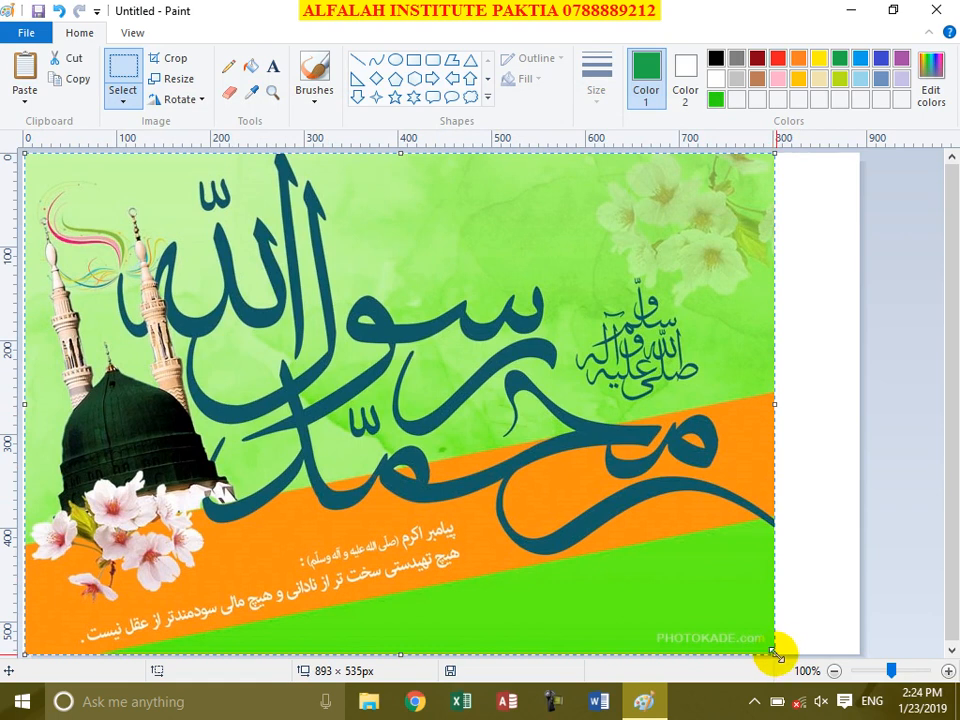
drag(776, 655, 386, 448)
click(806, 564)
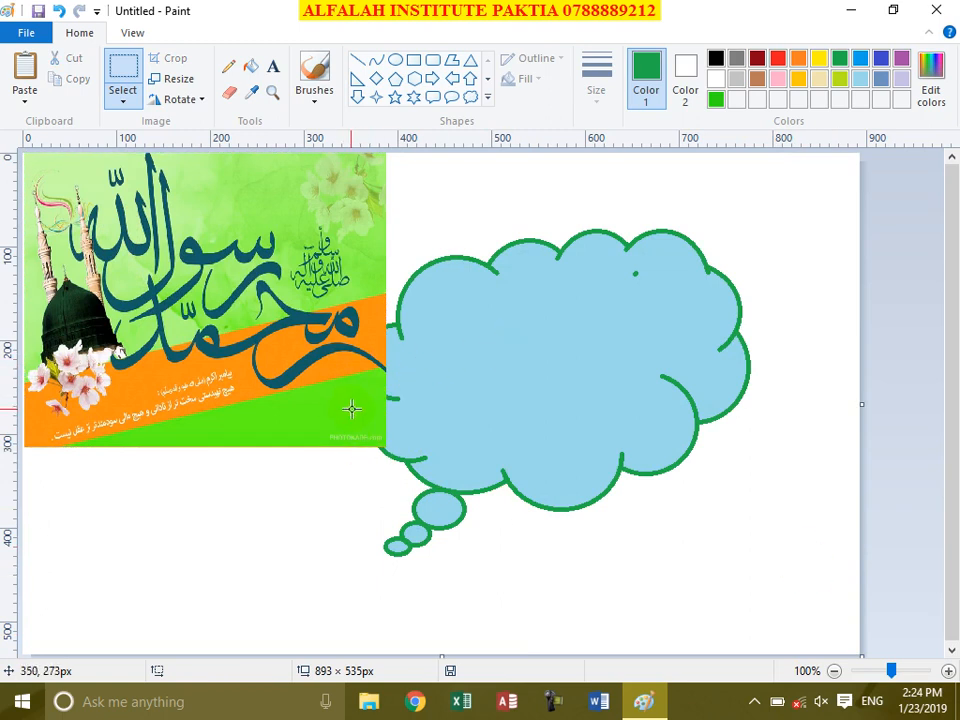
Step: Fill the cloud with orange, green, paler green, then dark teal sampled from the picture
click(253, 93)
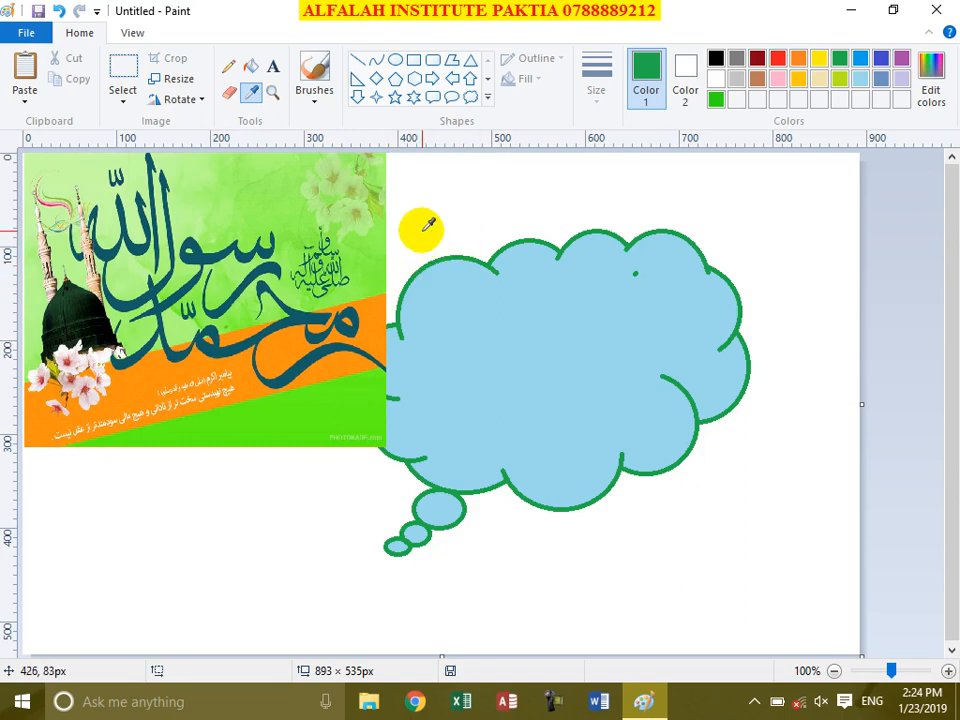
click(374, 338)
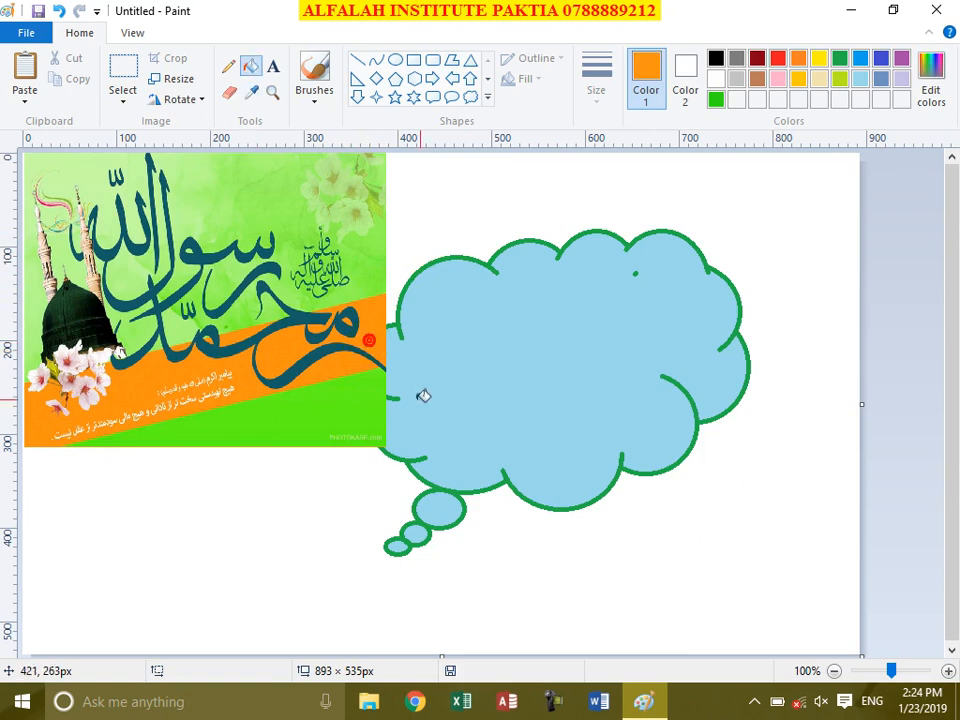
click(621, 330)
click(251, 92)
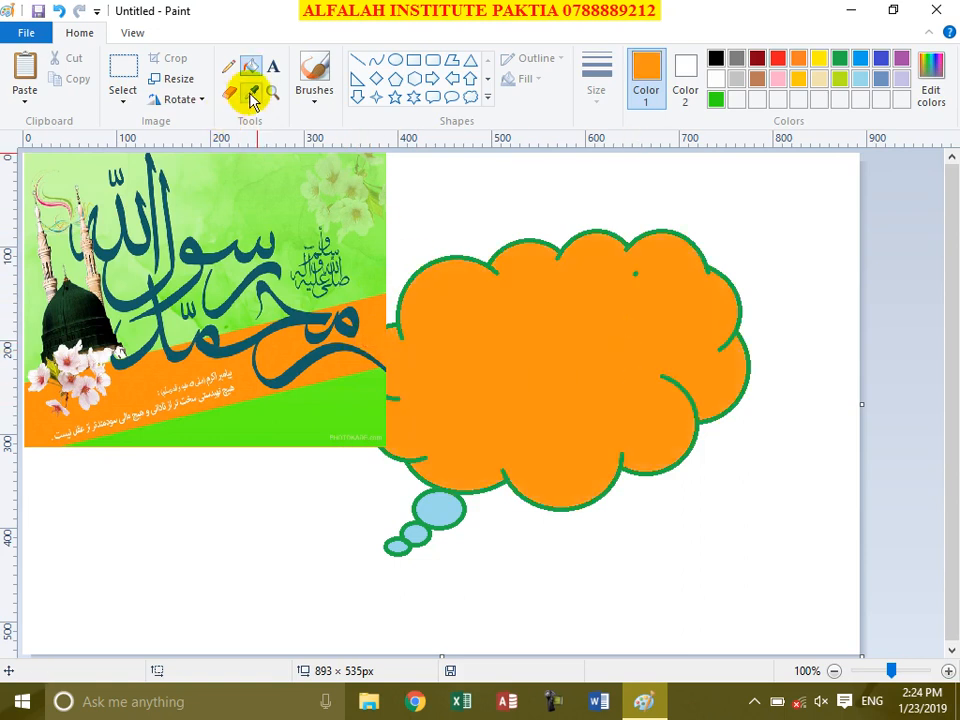
click(343, 393)
click(616, 356)
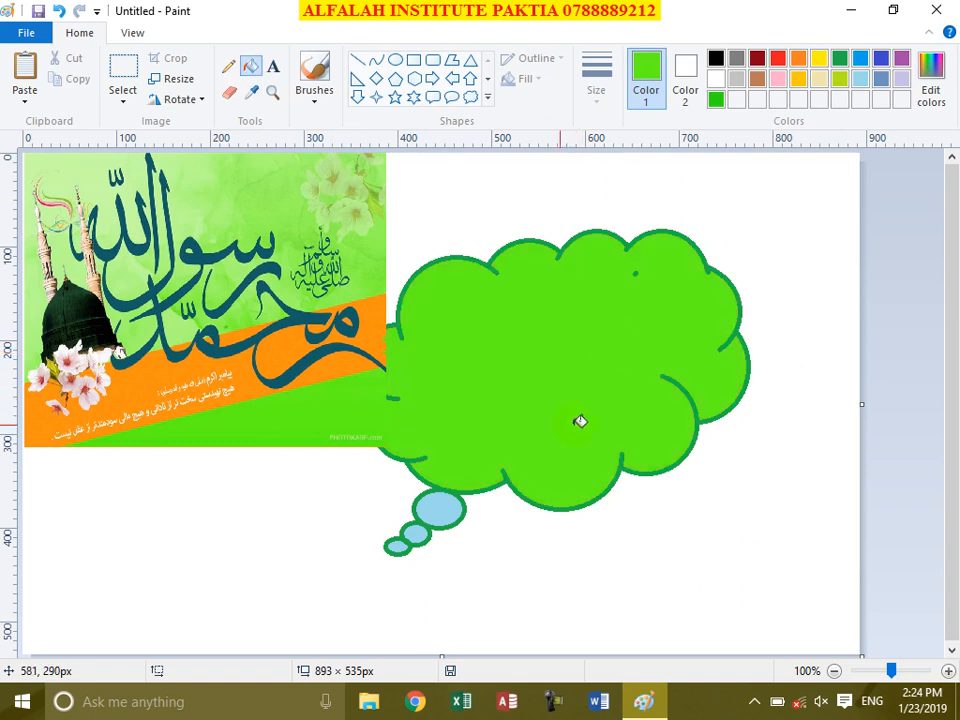
click(251, 92)
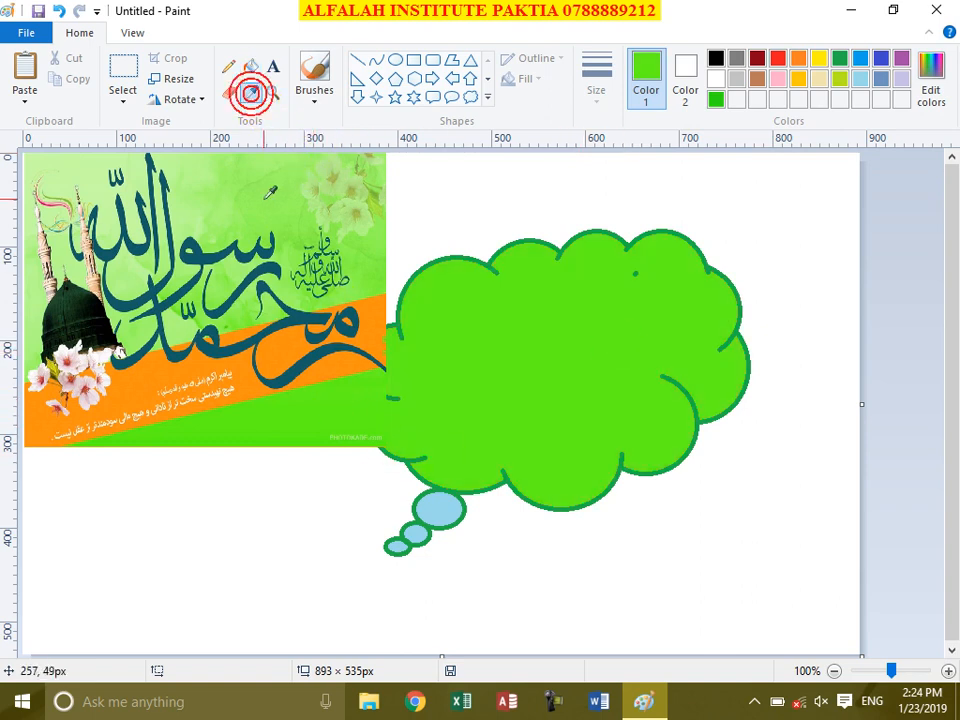
click(265, 201)
click(557, 354)
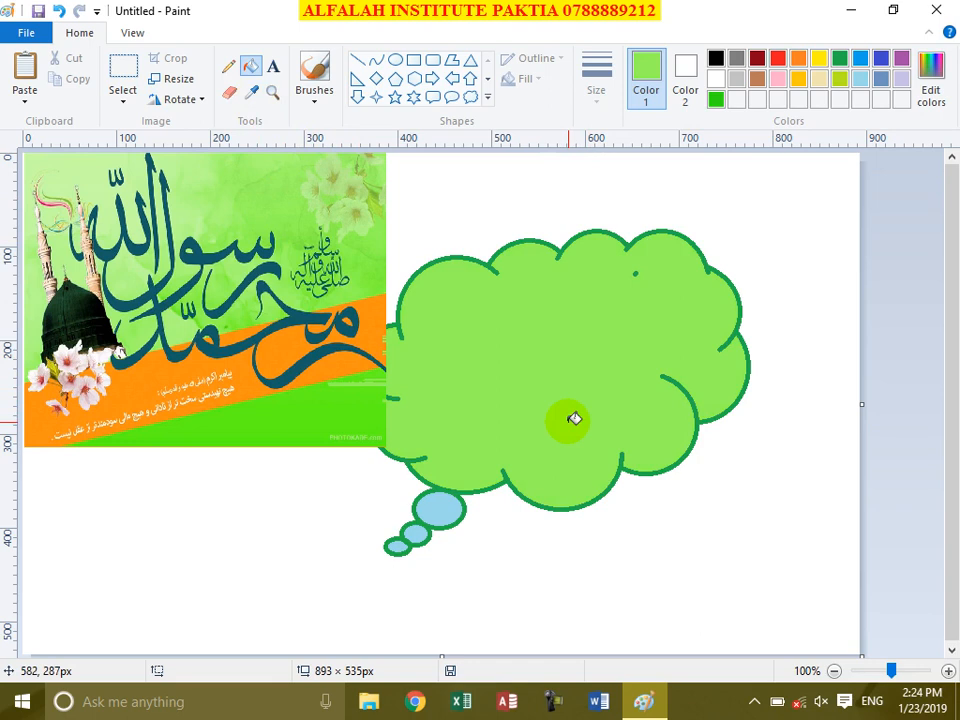
click(251, 92)
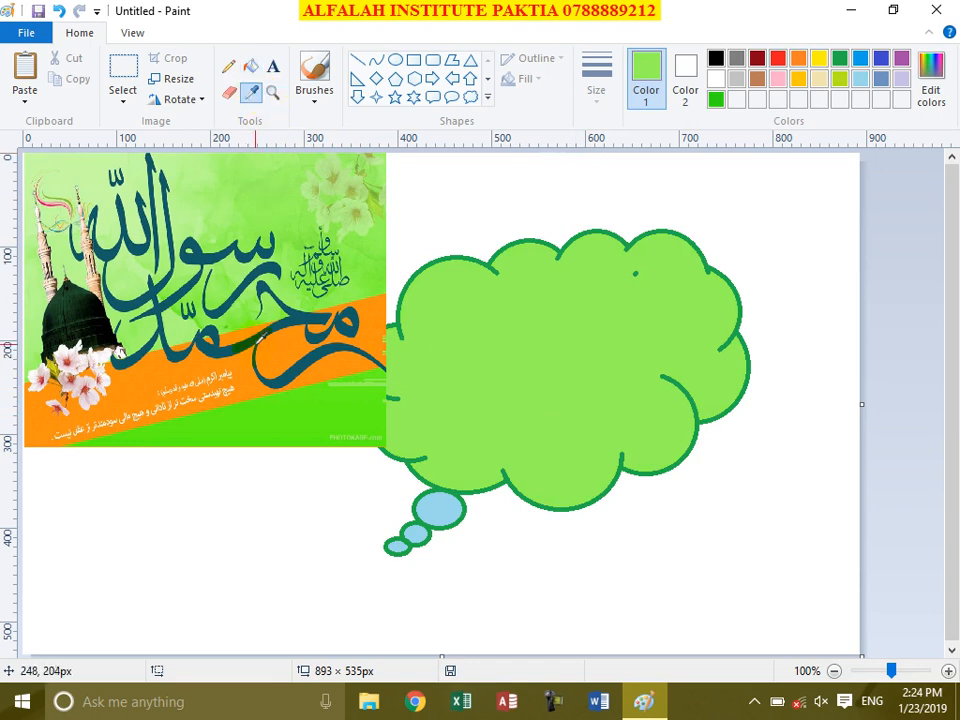
click(257, 336)
click(505, 380)
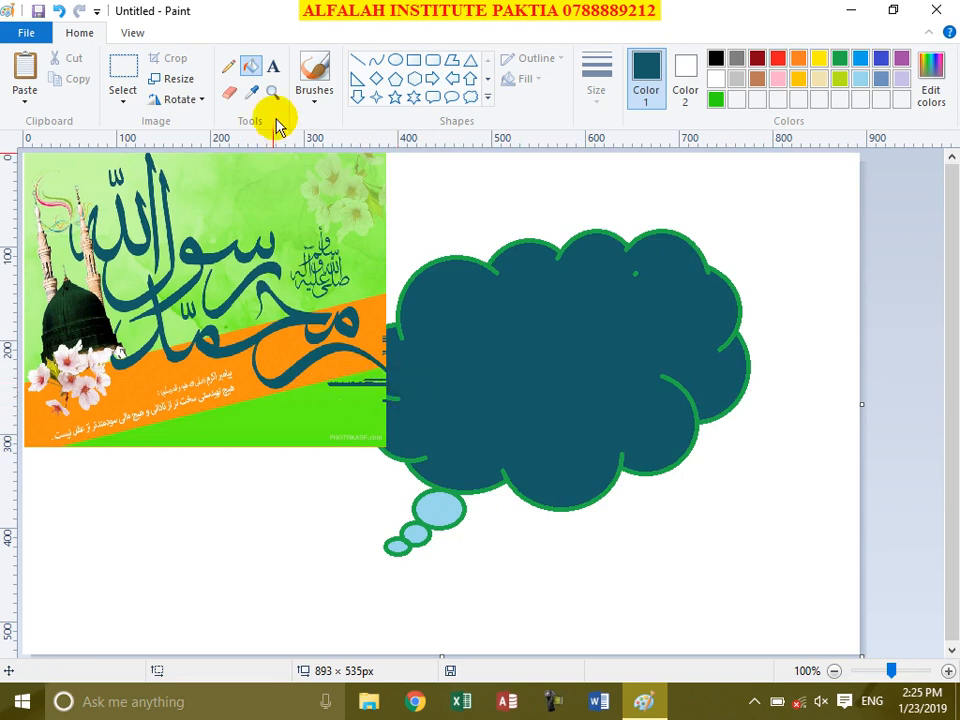
Step: Refill the cloud with sampled dark green then light green, then select all and delete everything
click(252, 93)
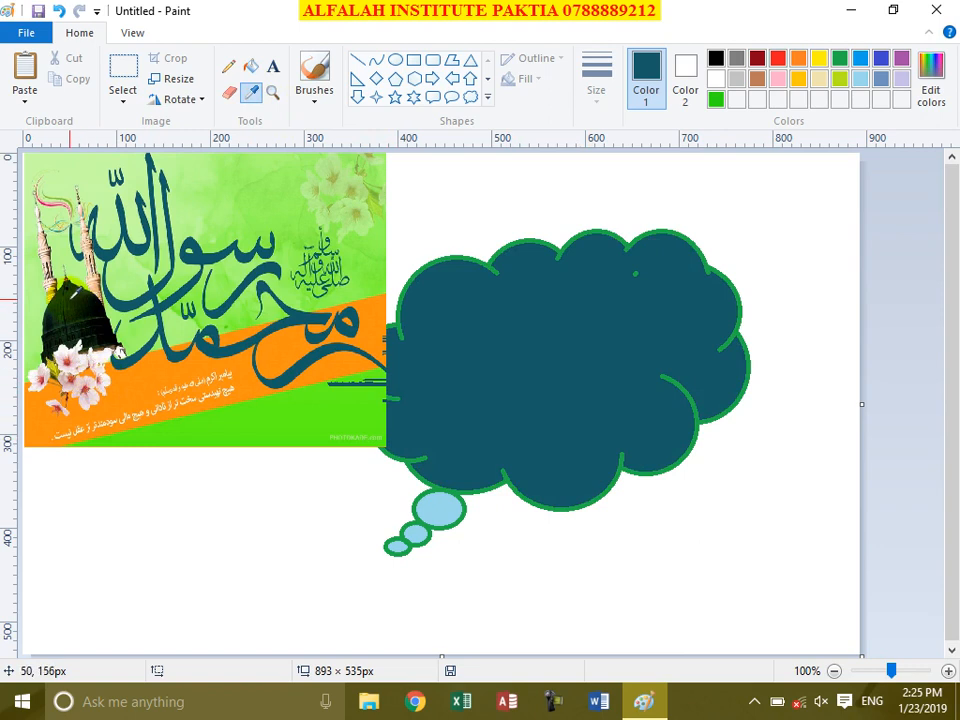
click(72, 306)
click(502, 341)
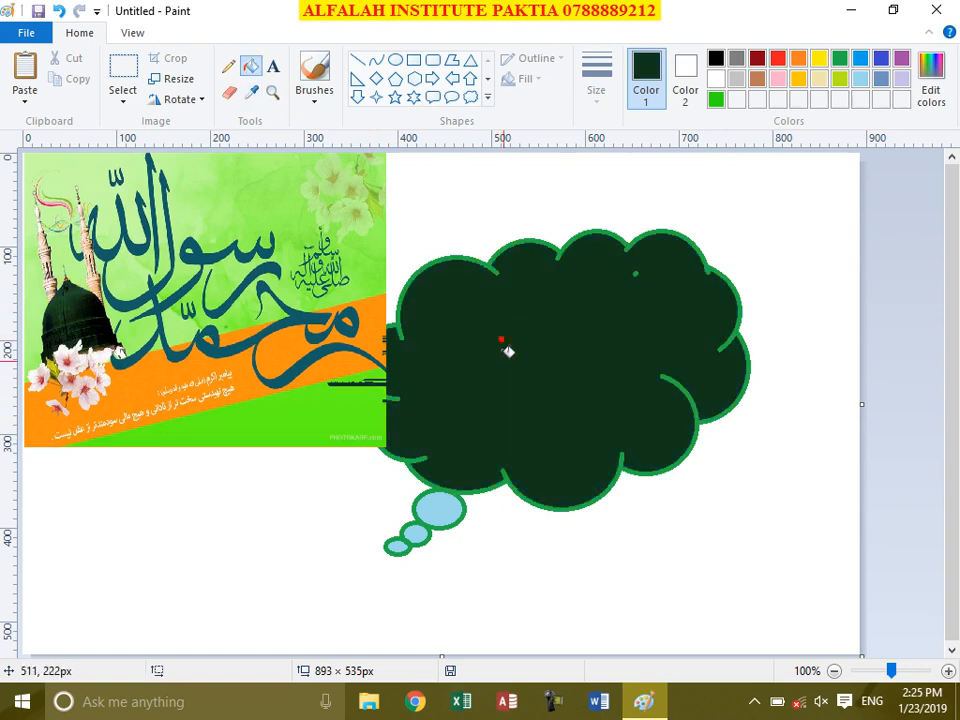
click(314, 96)
click(251, 92)
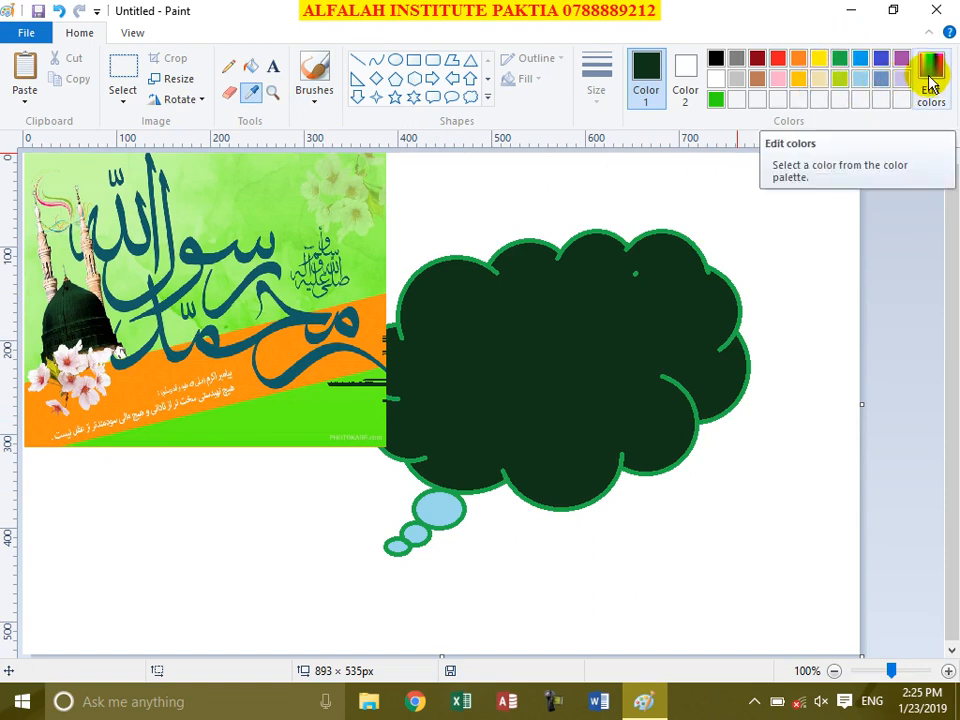
click(369, 262)
click(514, 343)
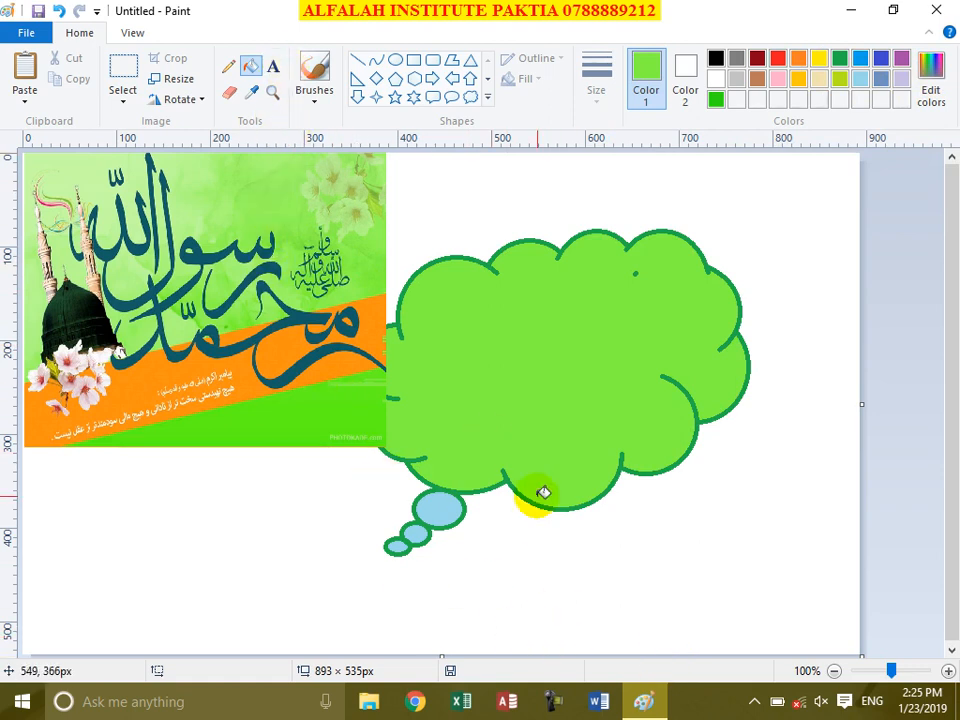
key(ctrl+a)
key(Delete)
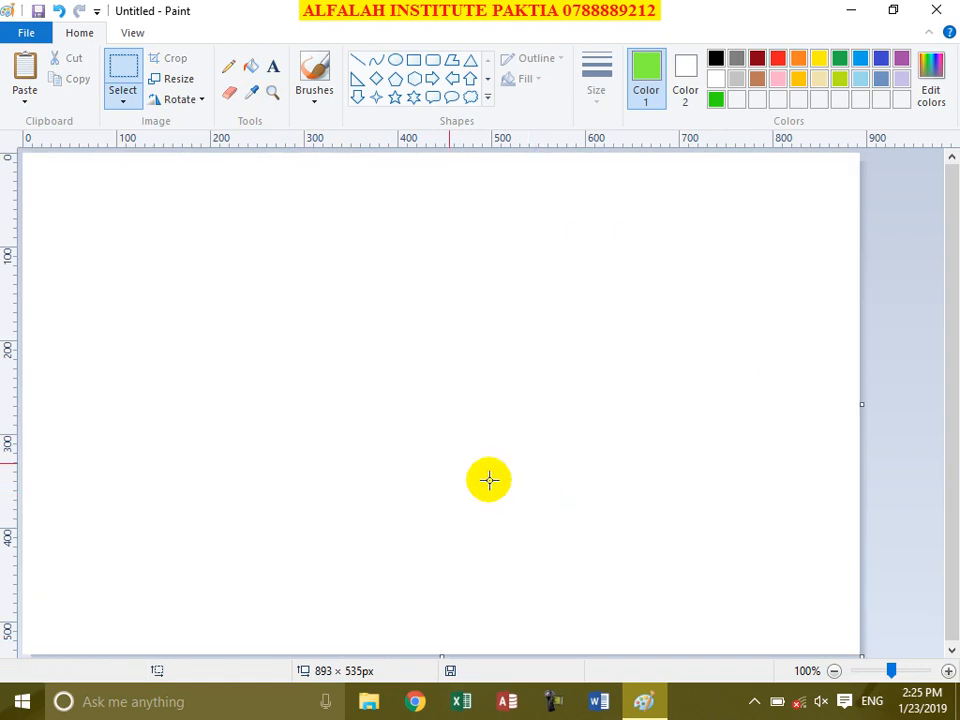
Step: Paste 1395-02-27_13-42-36_1_17_ from file, squash it to 799×296, then undo the paste
click(26, 98)
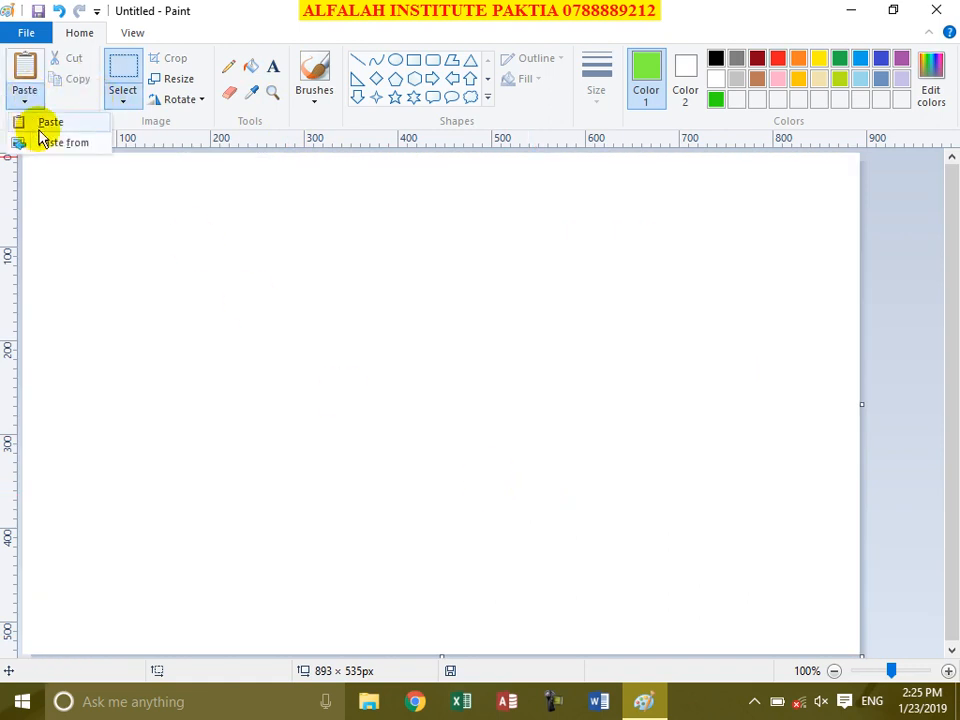
click(47, 142)
click(464, 462)
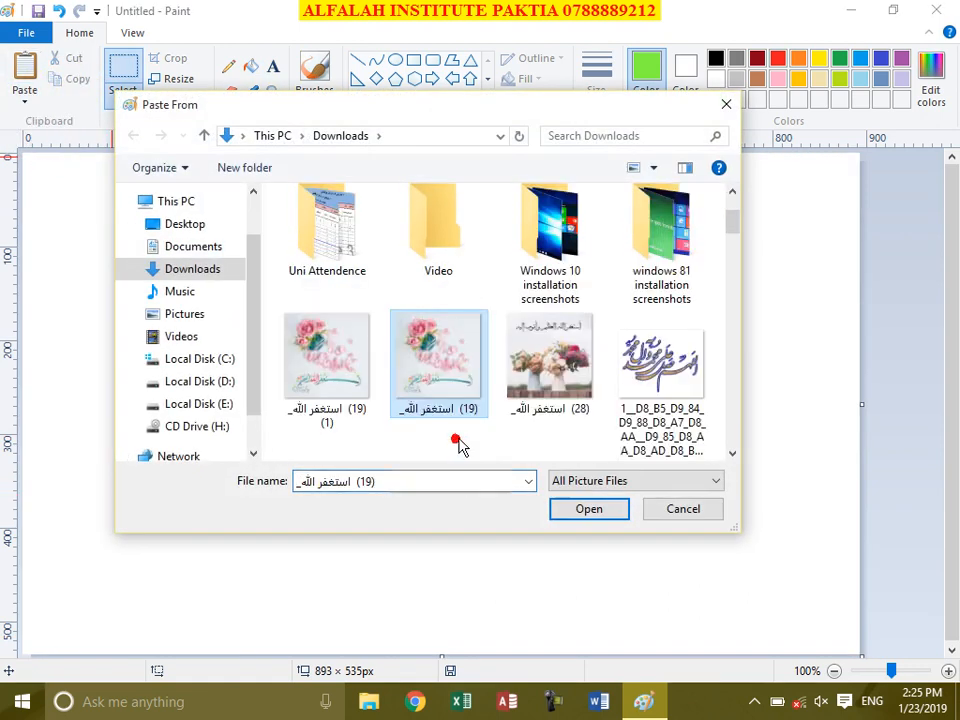
scroll(480, 448, down, 3)
click(340, 376)
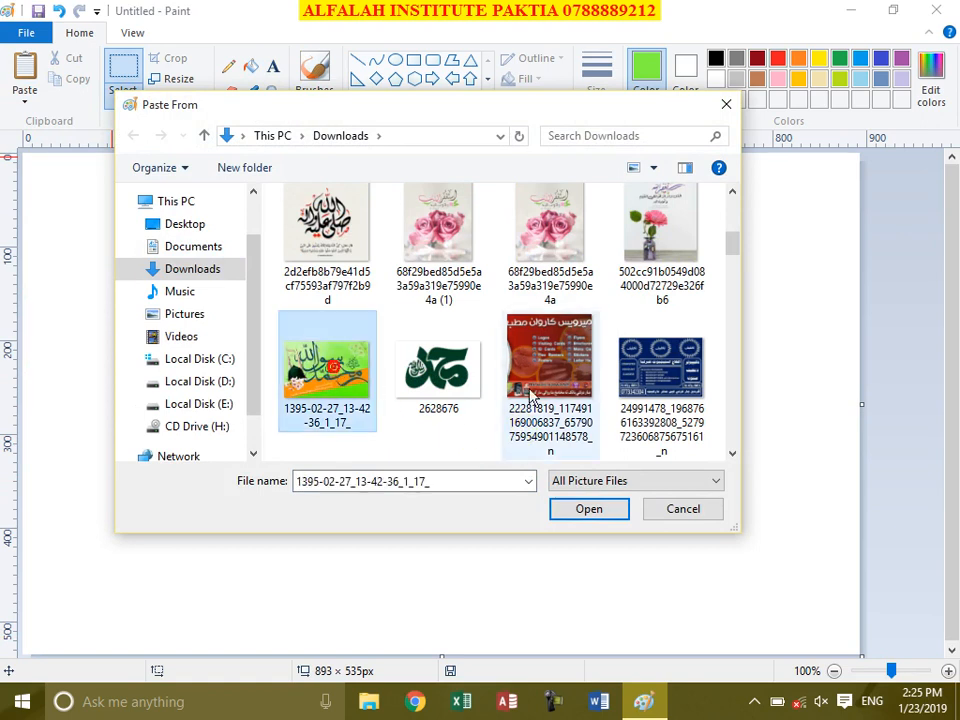
click(605, 510)
drag(772, 153, 775, 378)
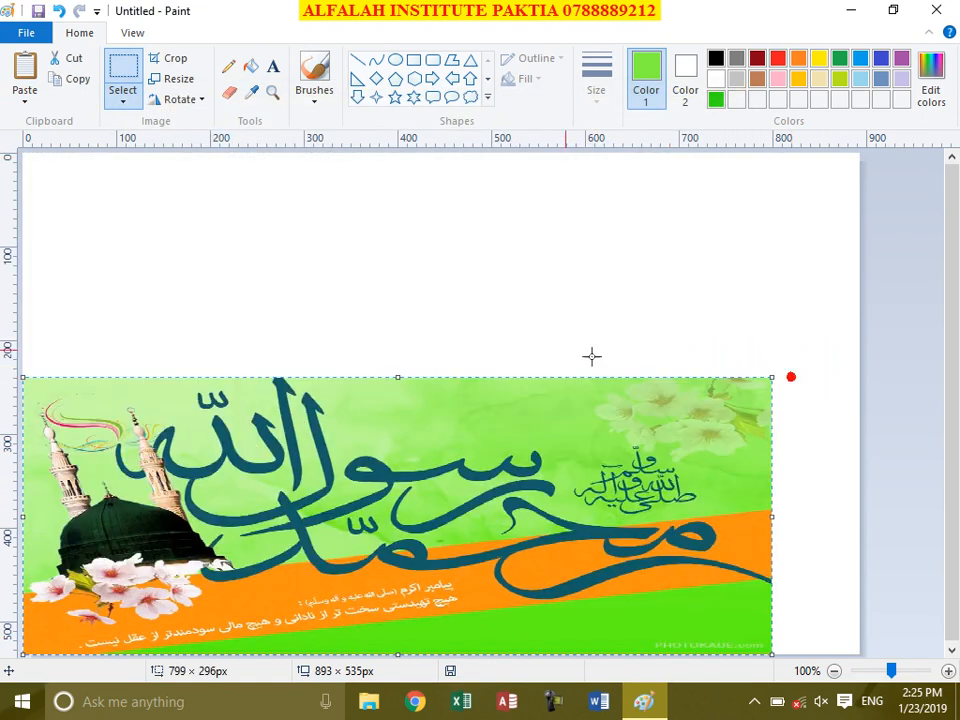
drag(541, 432, 556, 235)
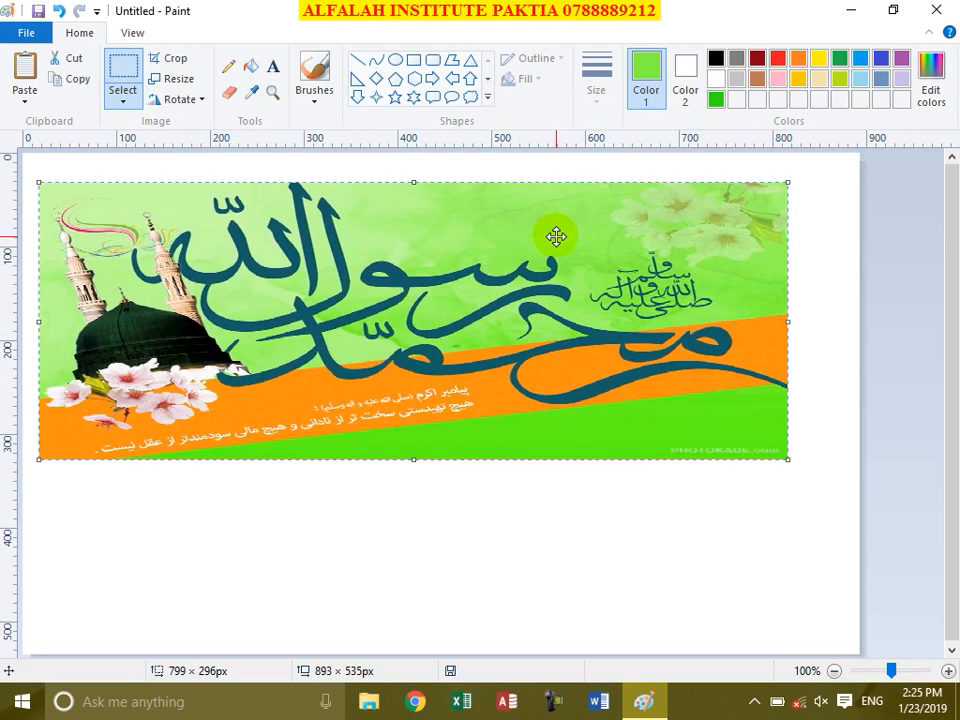
key(ctrl+z)
Step: Paste the calligraphy picture from Downloads again at full size and set it in place
click(28, 95)
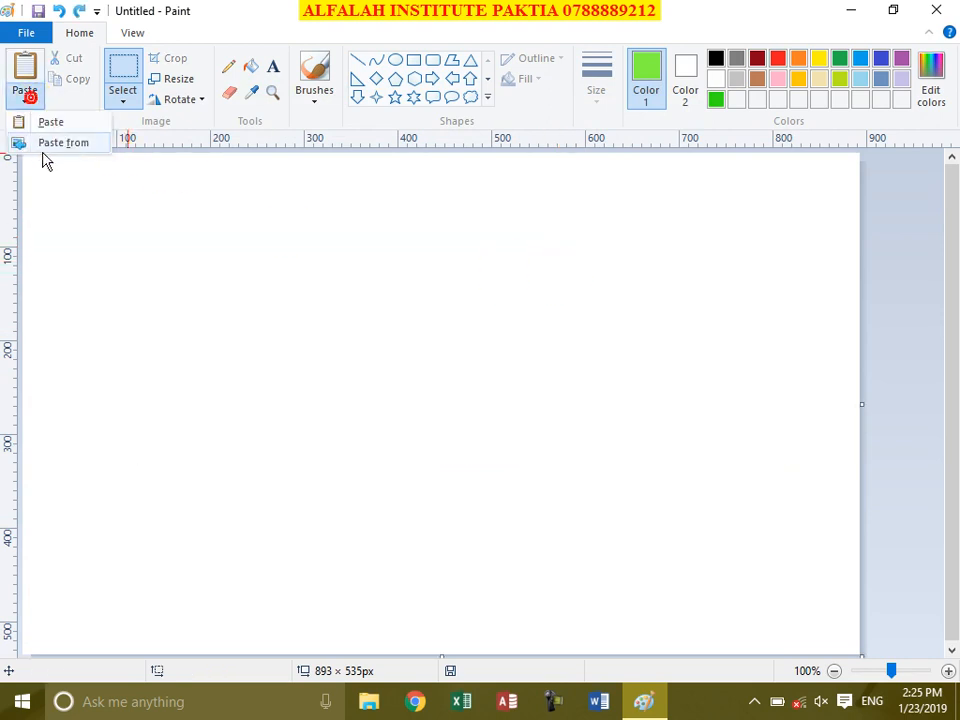
click(48, 142)
scroll(377, 448, down, 5)
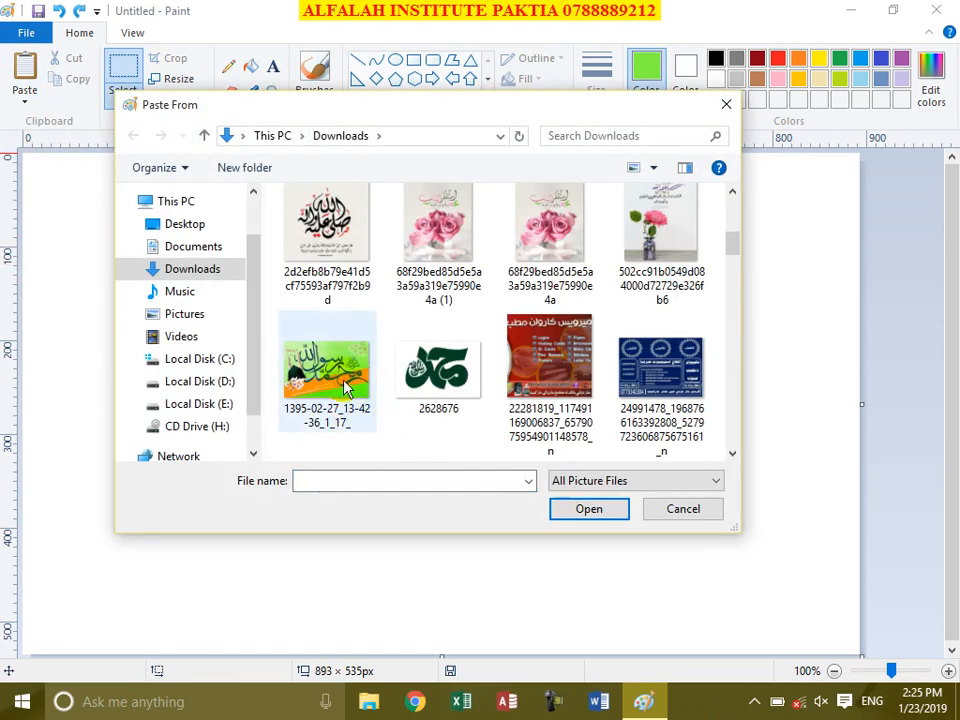
double_click(329, 361)
click(836, 368)
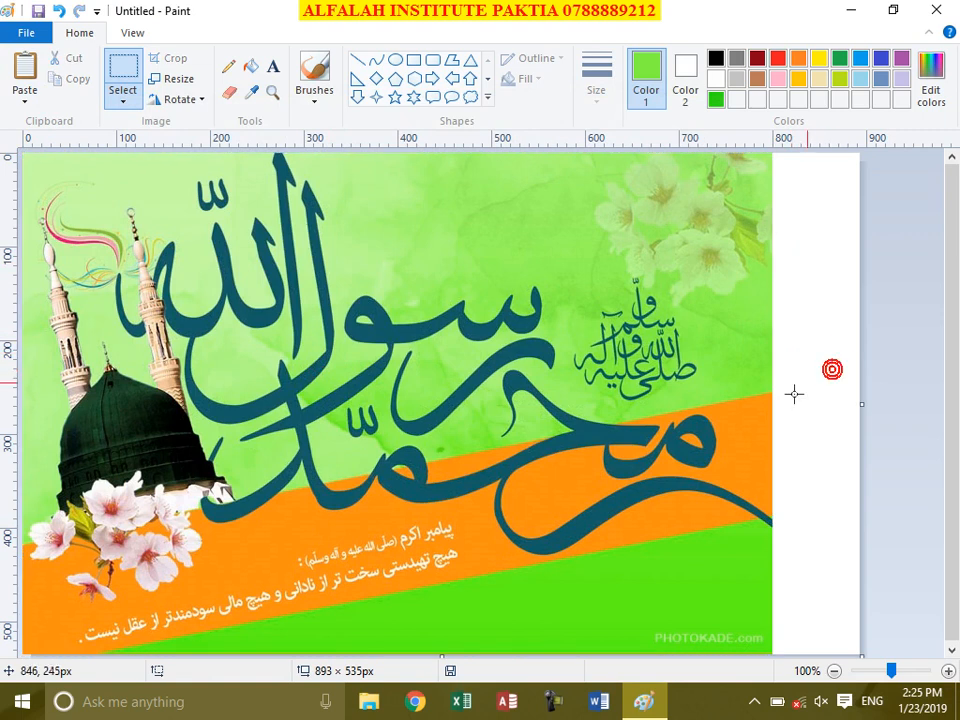
Step: Add a text box near the top of the image reading 'صلی الله علیه وسلم'
click(274, 66)
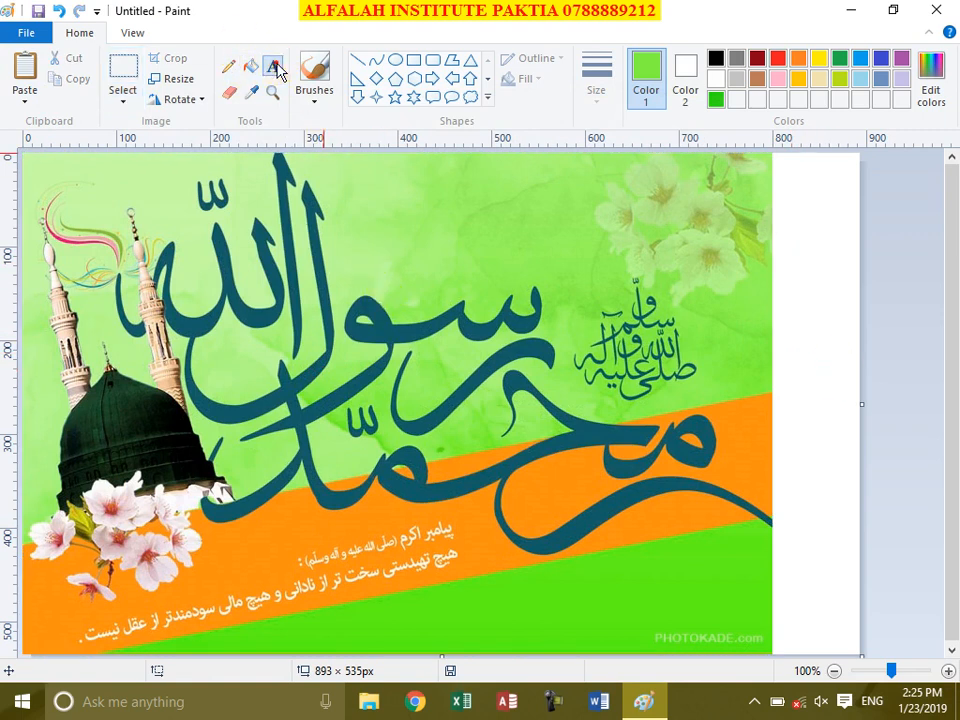
click(368, 195)
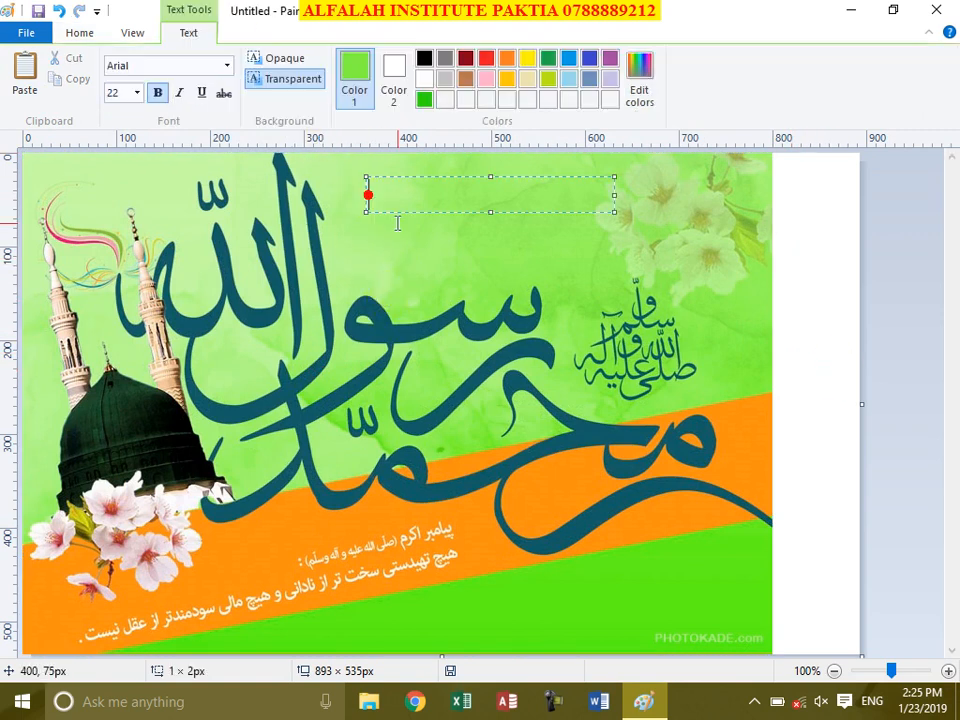
click(440, 205)
text(s)
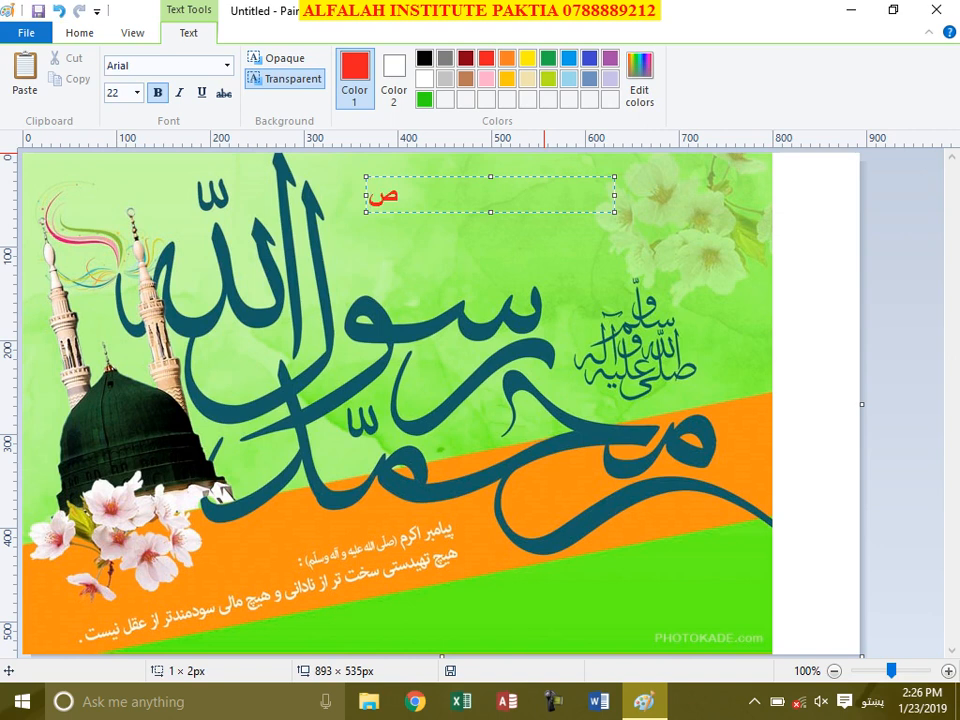
text(علیه وسلم)
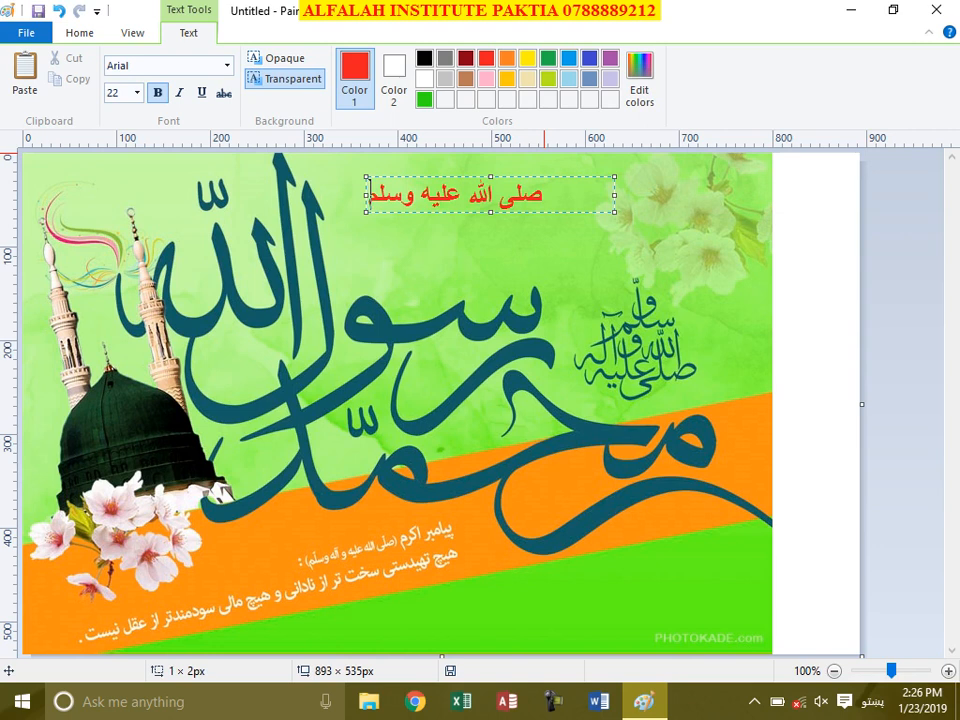
click(604, 193)
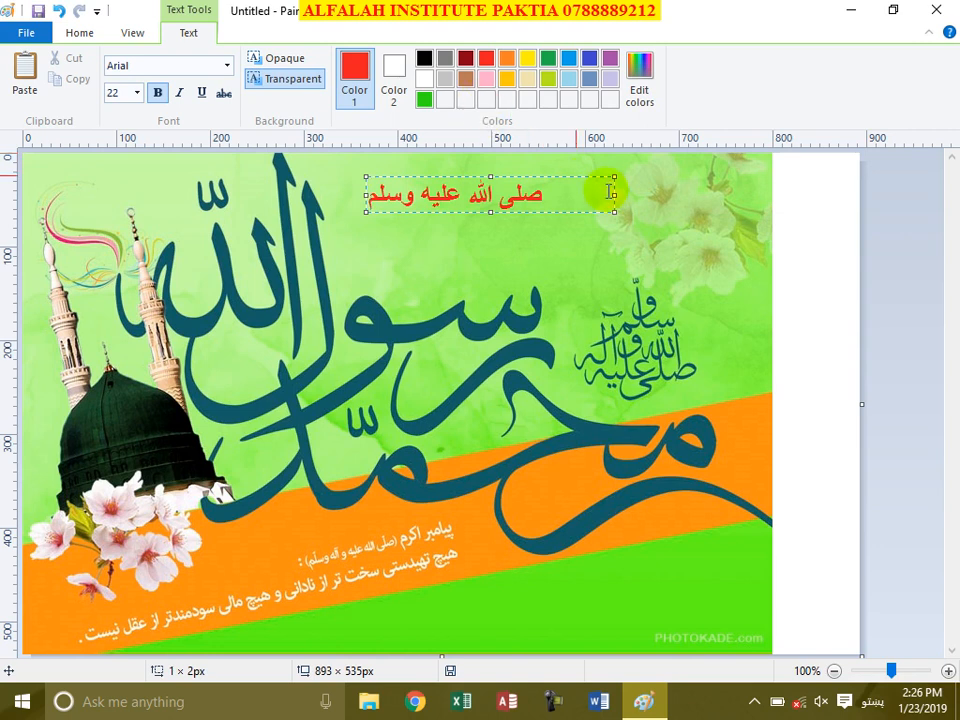
double_click(600, 193)
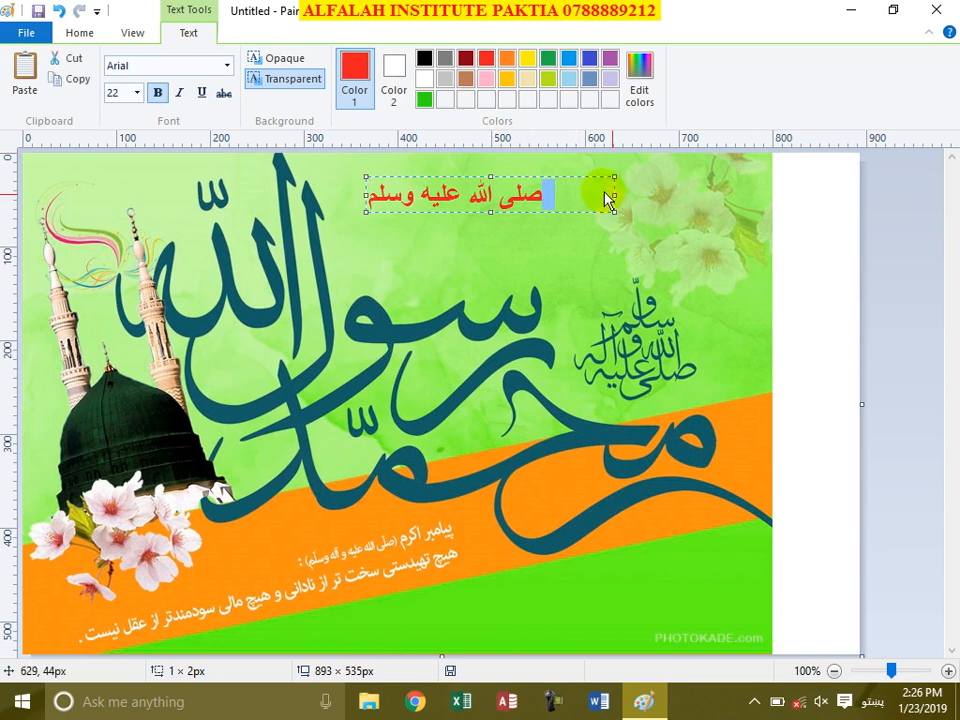
click(579, 191)
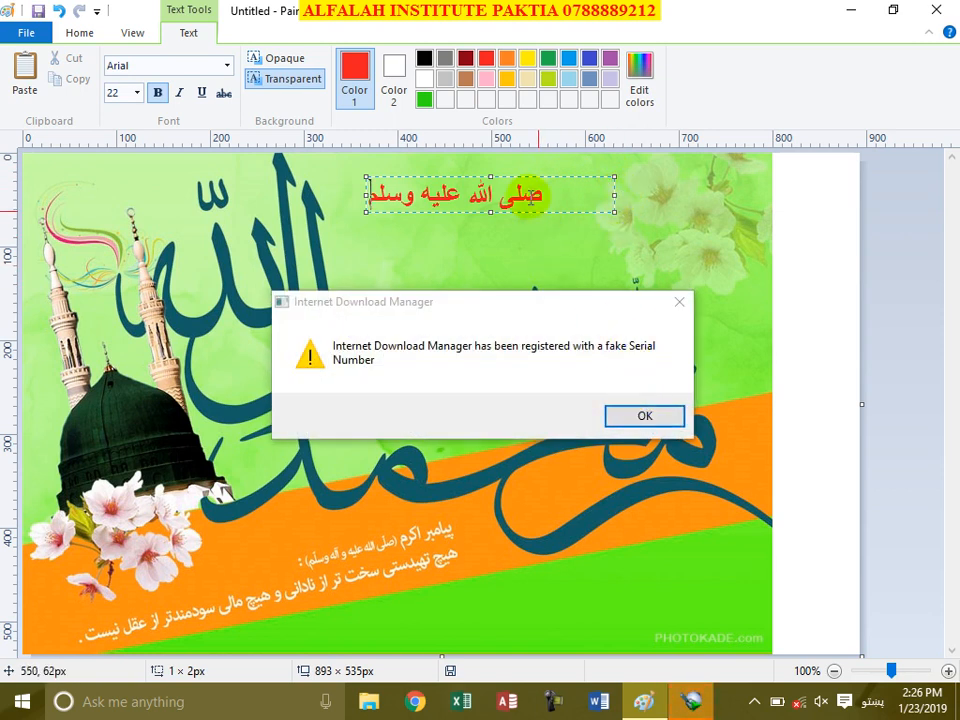
click(680, 303)
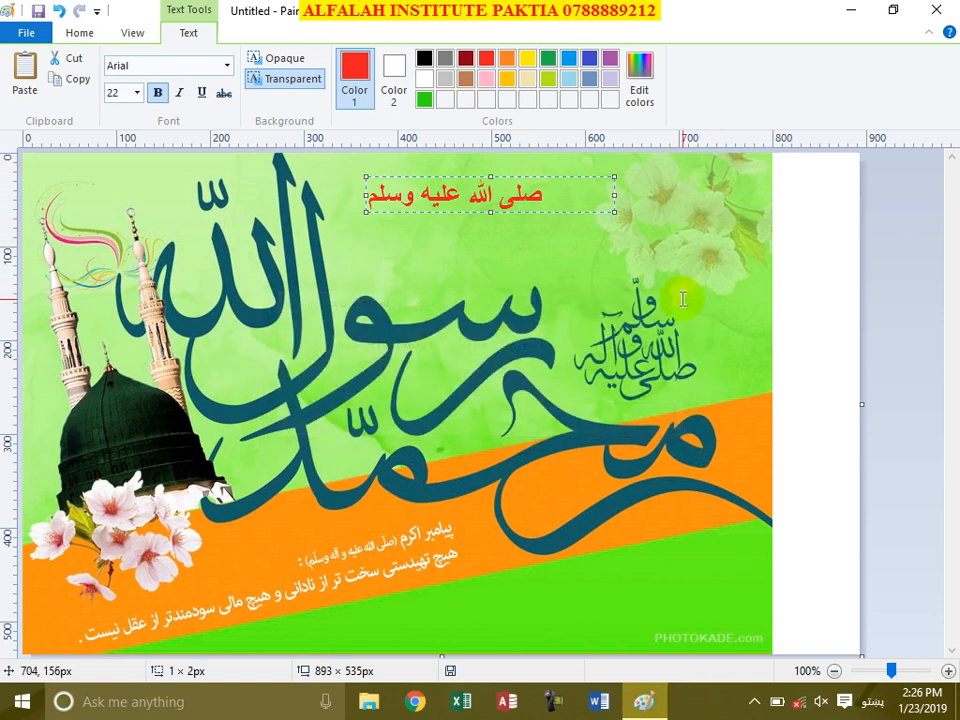
Step: Resize the text box and colour the phrase indigo blue
drag(616, 199, 558, 199)
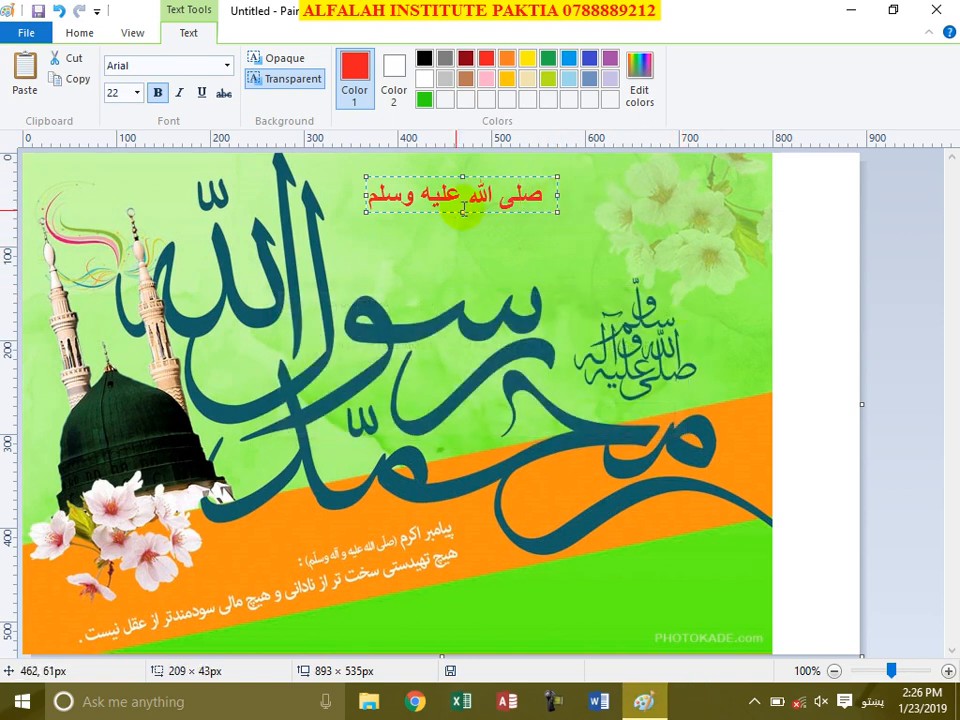
drag(462, 212, 615, 219)
drag(497, 201, 536, 198)
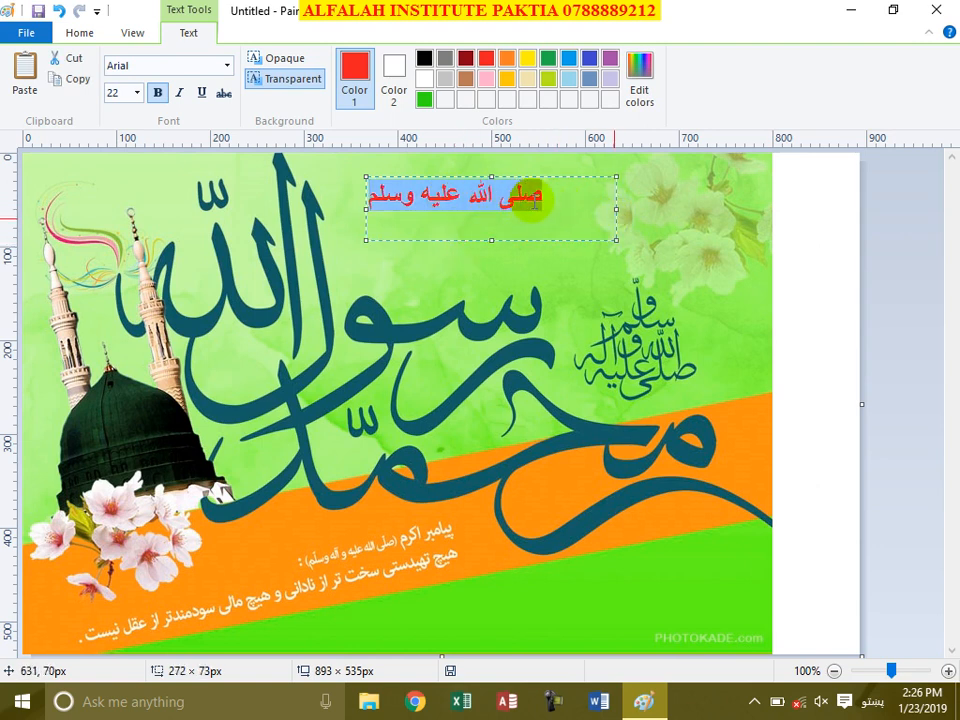
click(525, 62)
click(547, 60)
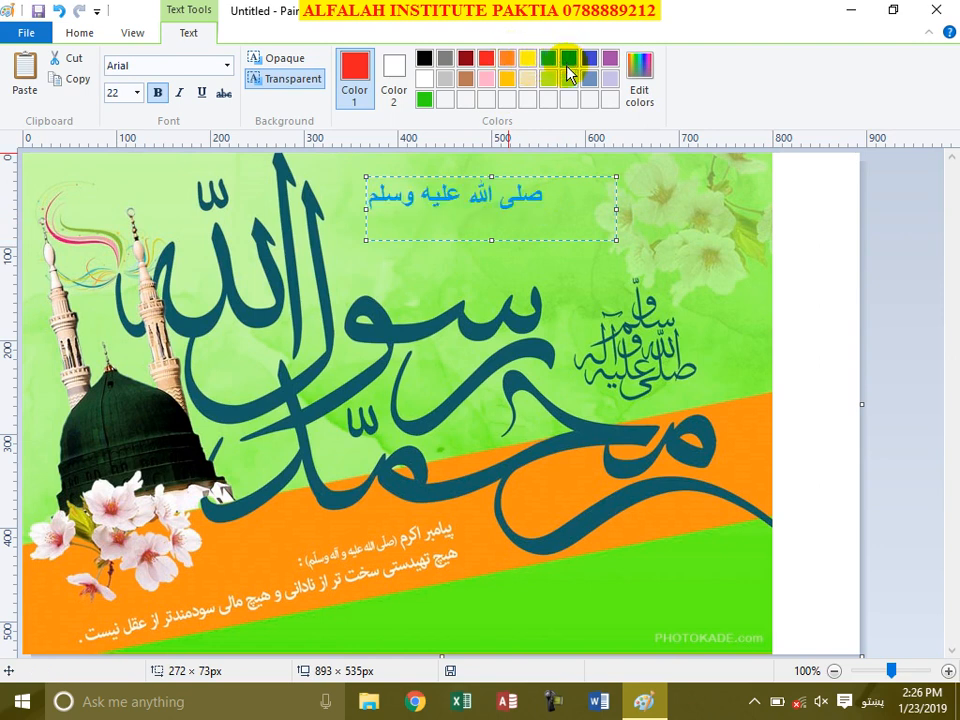
click(594, 66)
click(589, 60)
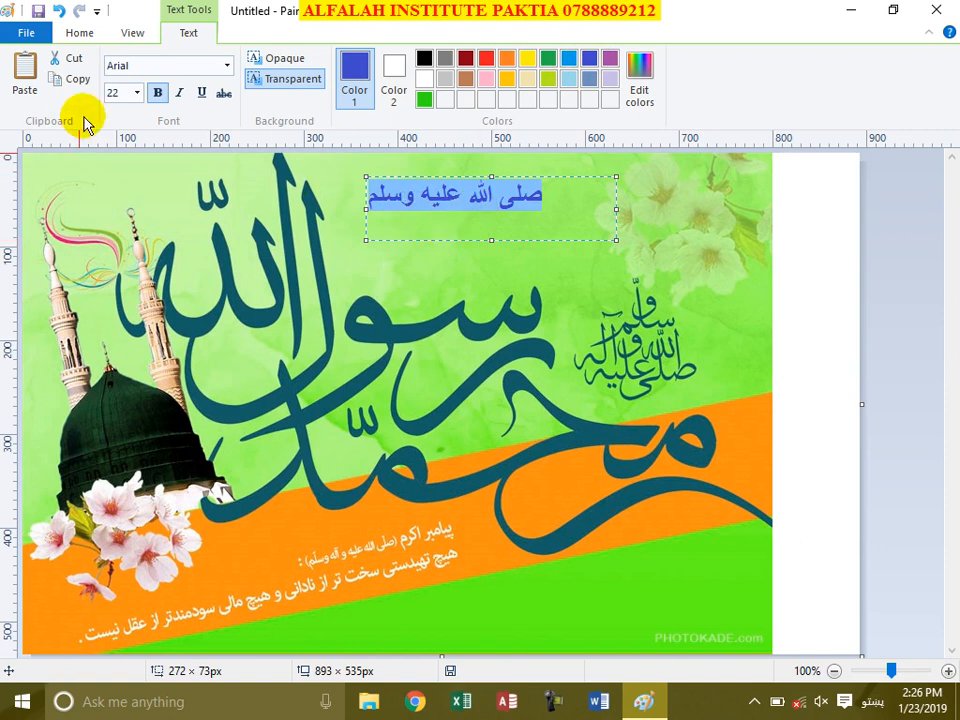
Step: Make the phrase bold italic at font size 26
click(150, 96)
click(152, 95)
click(177, 94)
click(224, 95)
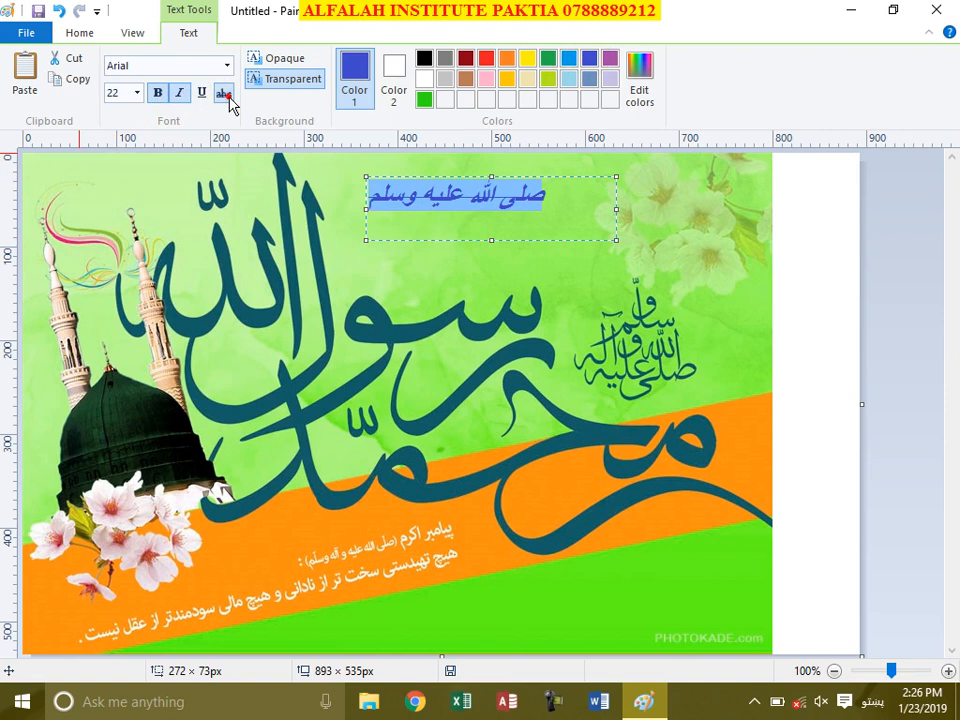
click(137, 93)
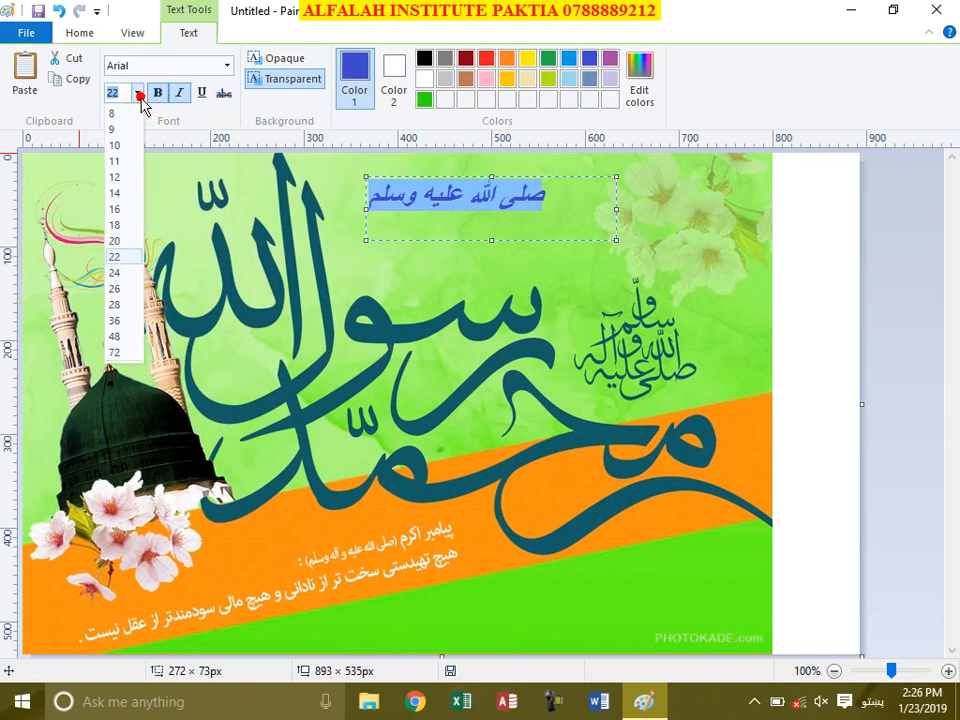
click(124, 288)
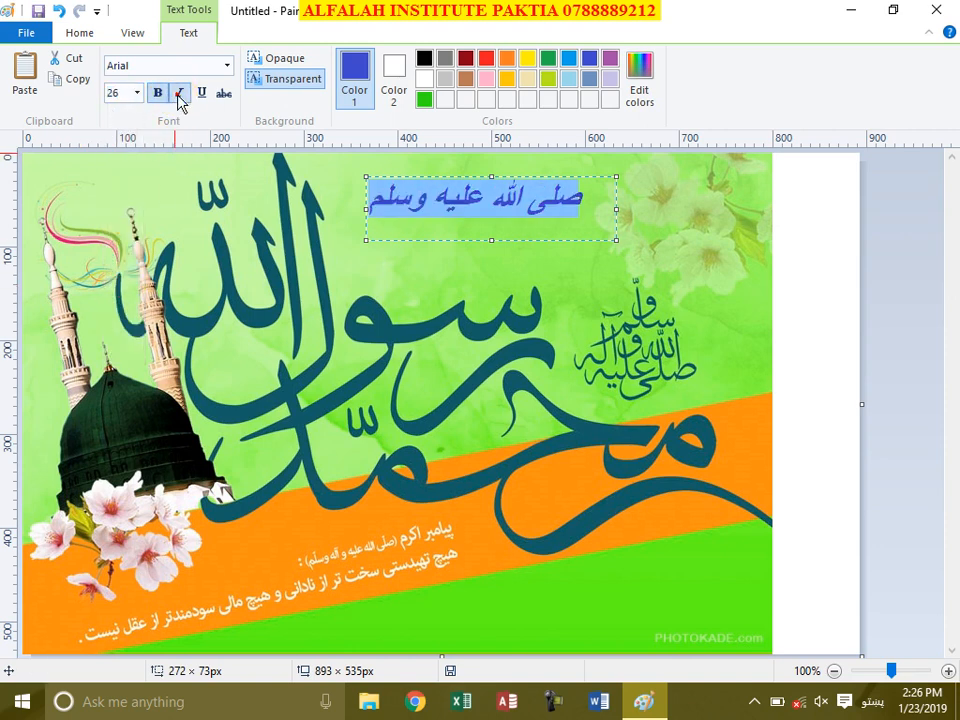
click(227, 65)
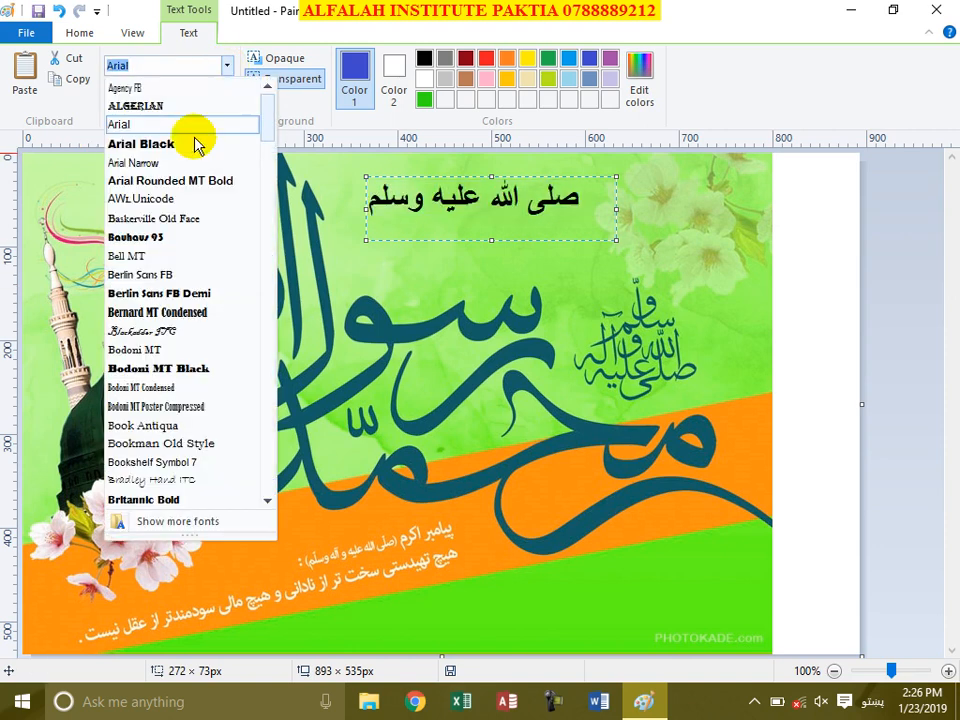
Step: Set the phrase in the XB Titre font
scroll(193, 289, down, 20)
scroll(207, 295, down, 20)
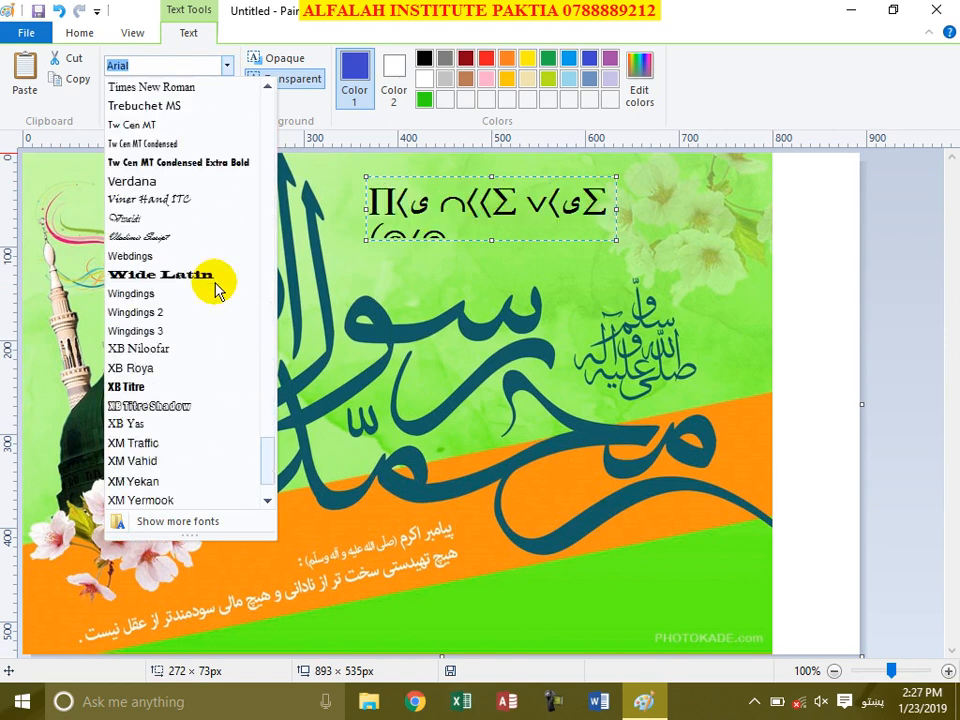
scroll(215, 289, down, 3)
click(200, 311)
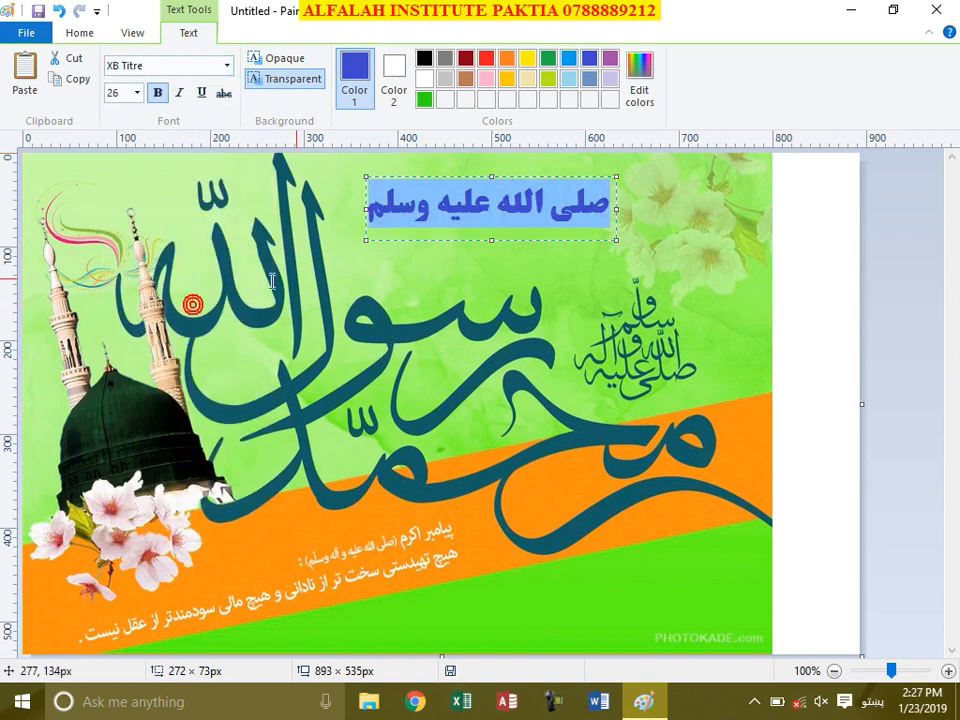
Step: Select the phrase, move its box to the lower right, then back near the top centre
click(466, 212)
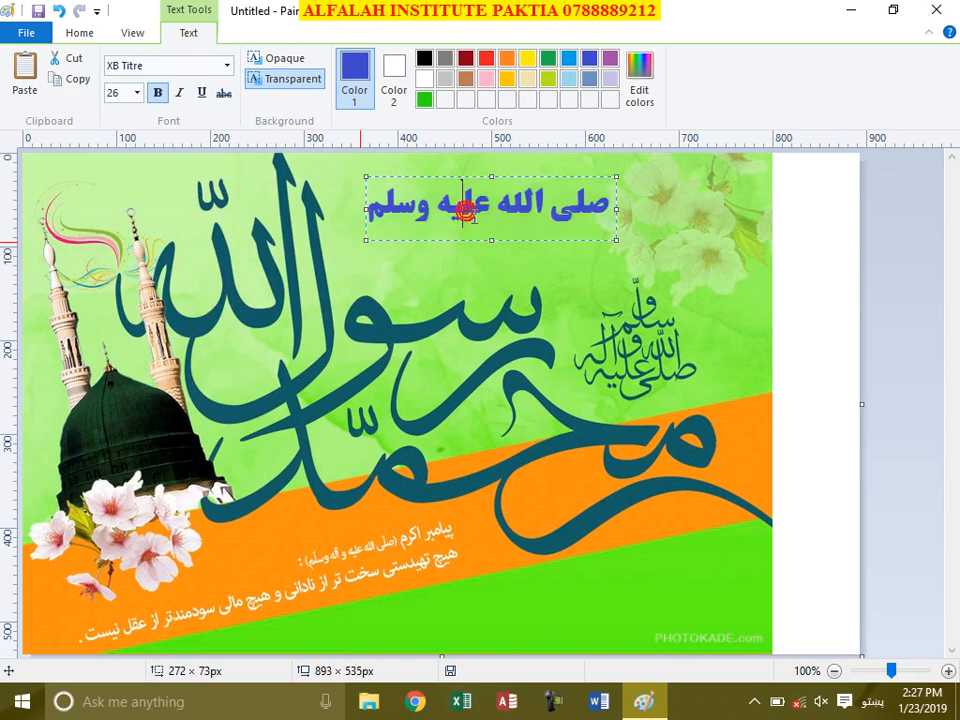
triple_click(485, 211)
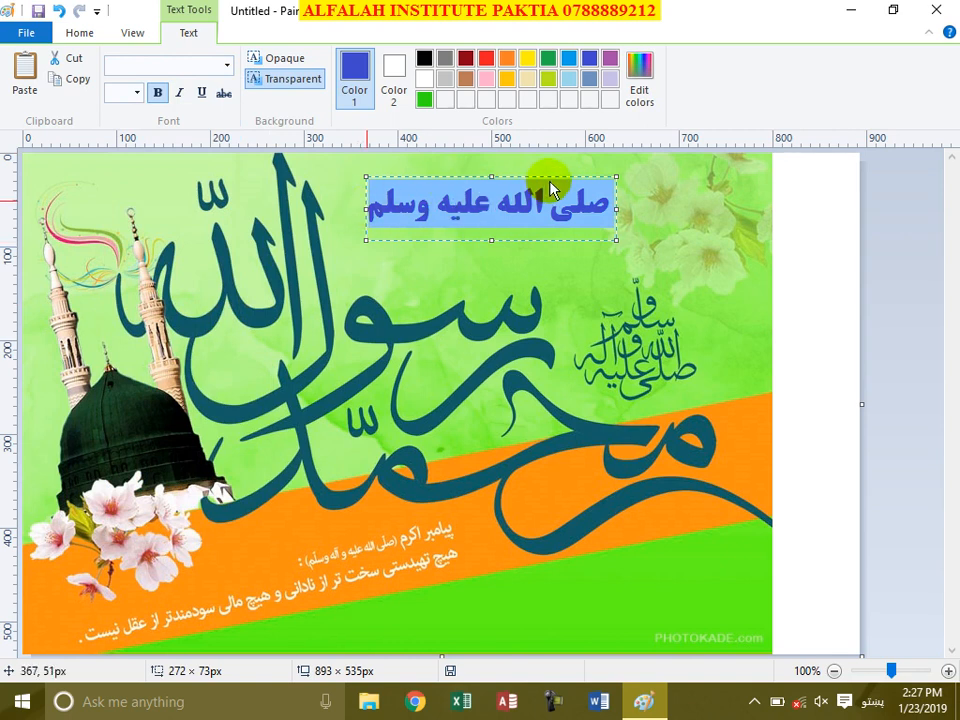
drag(546, 178, 661, 569)
click(649, 601)
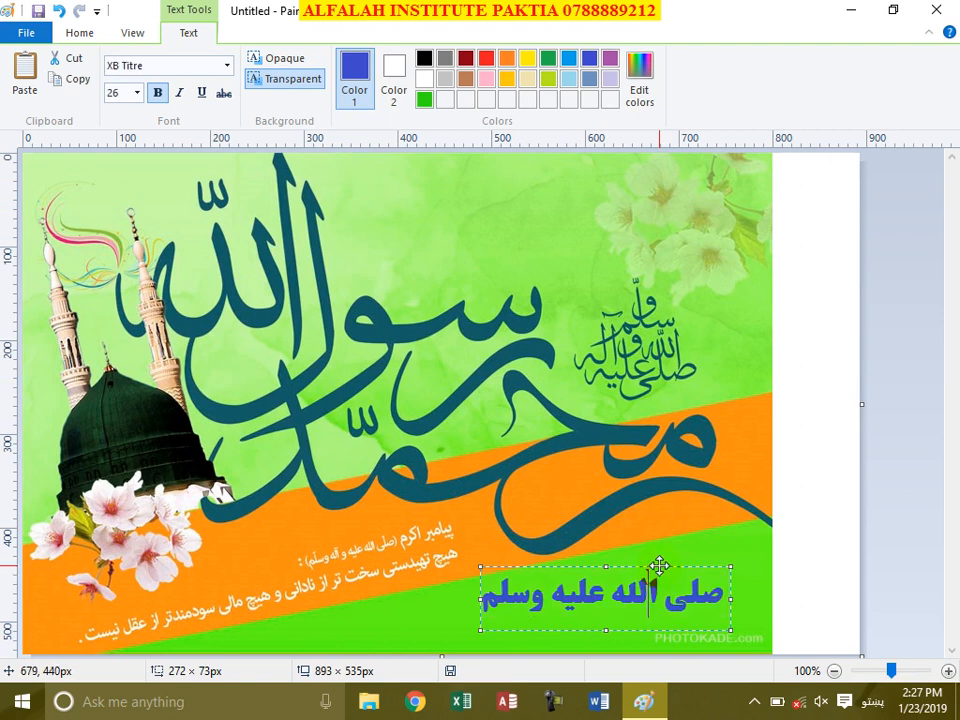
drag(656, 567, 516, 162)
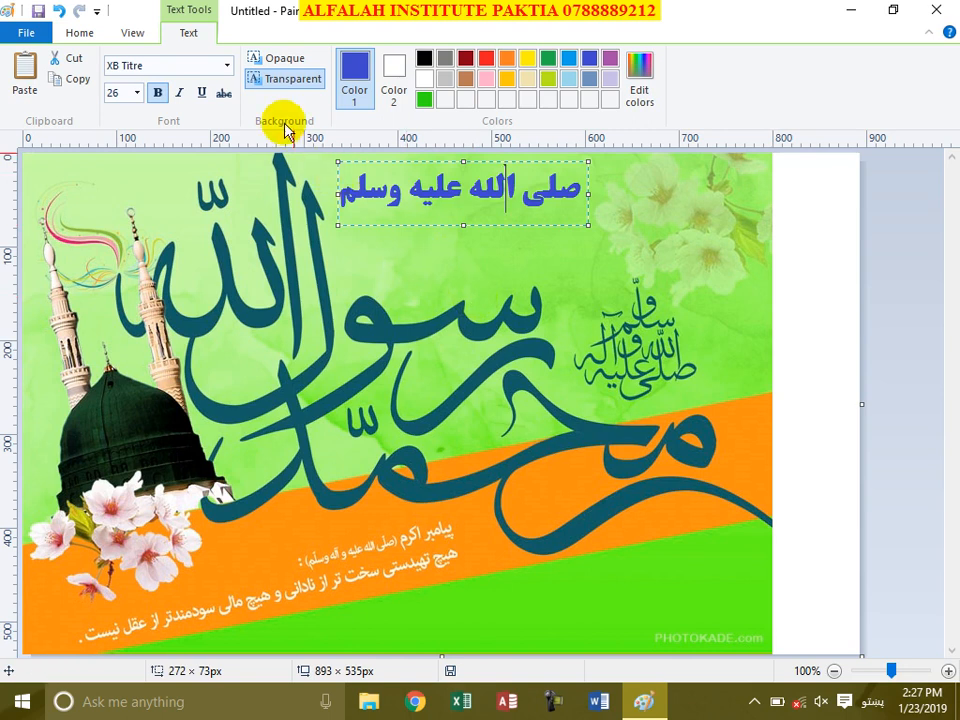
Step: Give the text an opaque yellow background
click(272, 60)
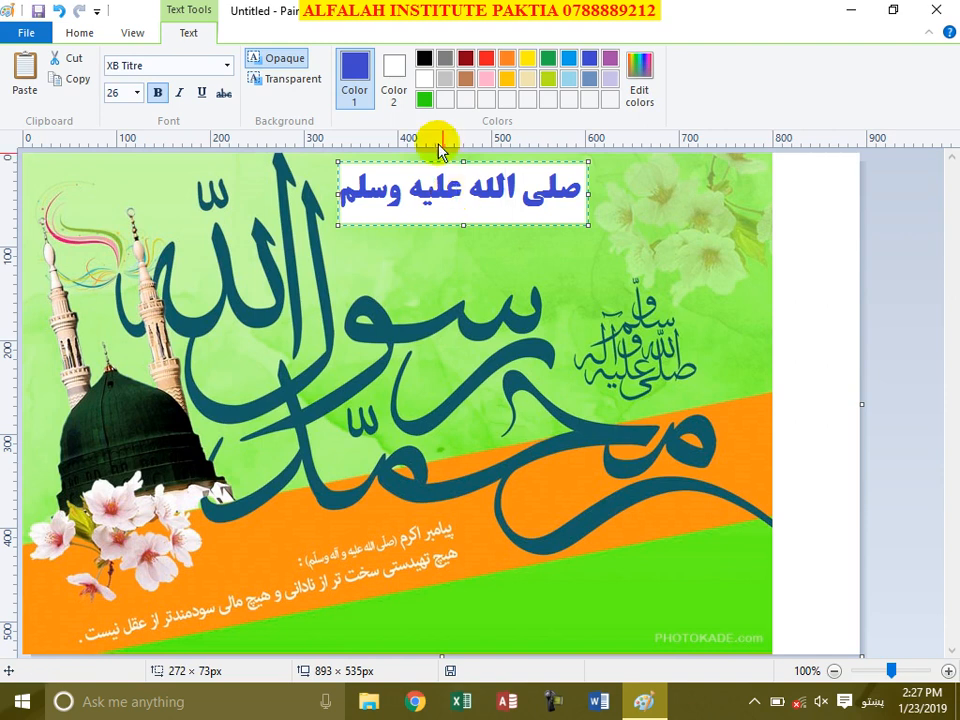
click(396, 64)
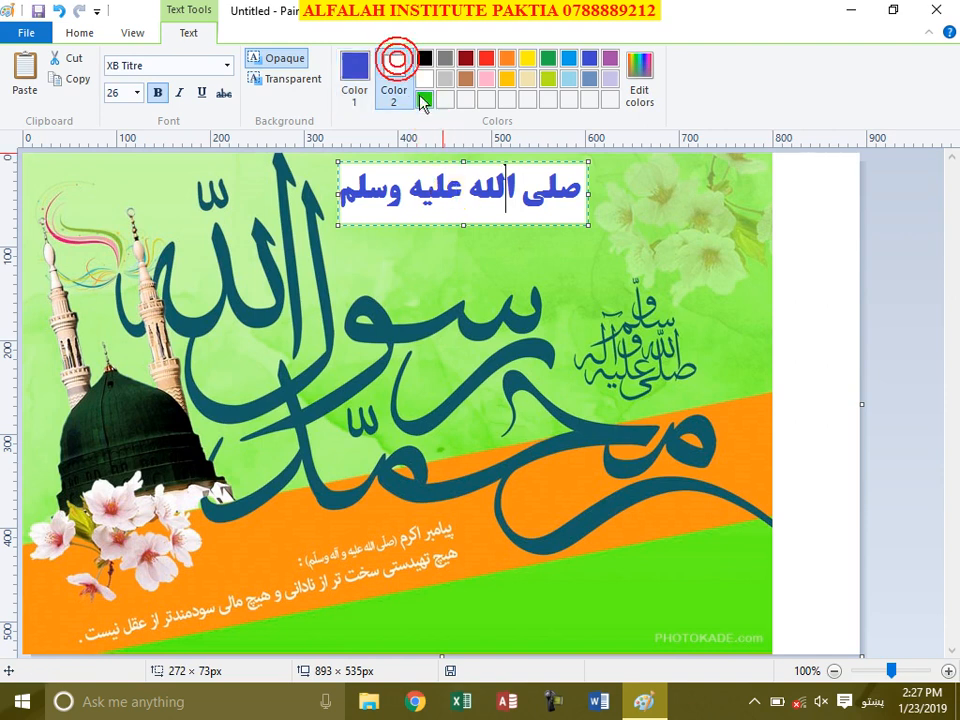
click(486, 58)
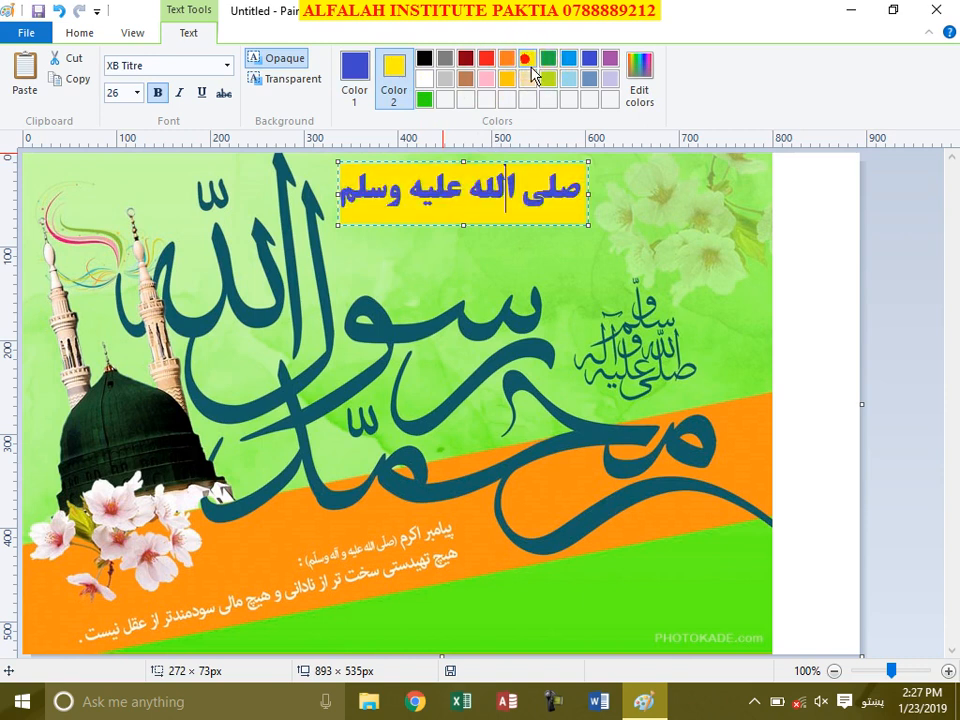
click(363, 90)
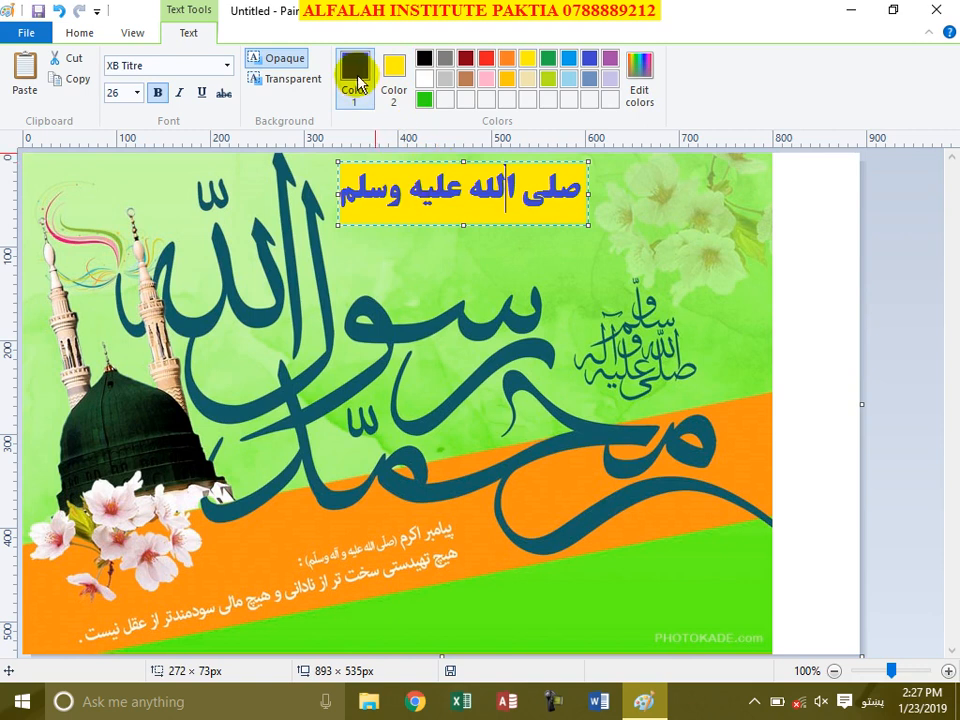
Step: Turn the phrase red on a transparent background, nudge it lower, and commit it
triple_click(470, 189)
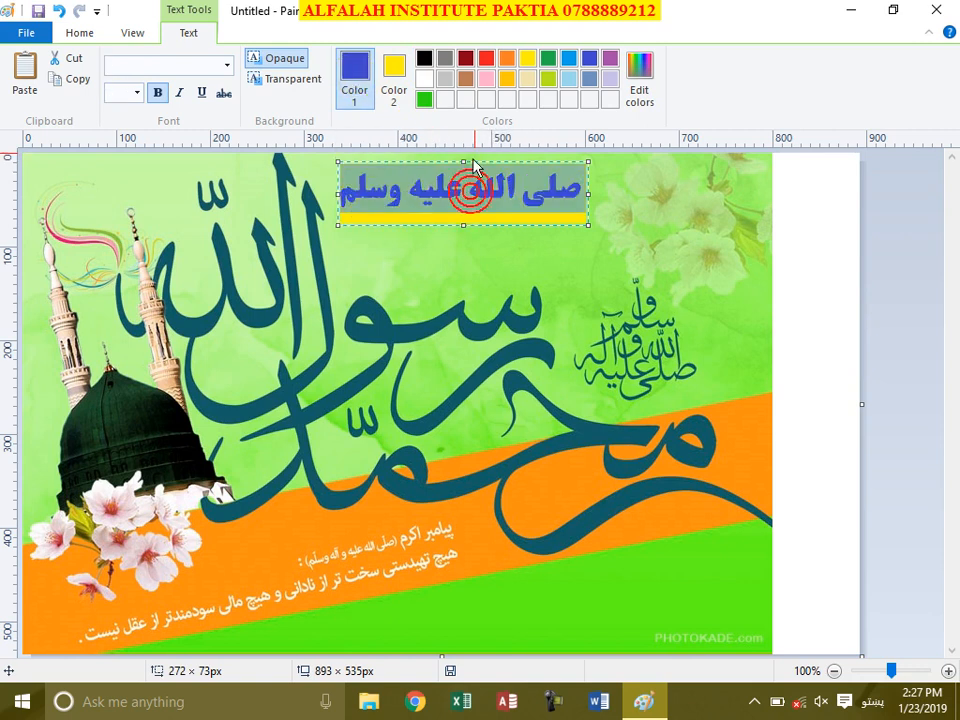
click(488, 60)
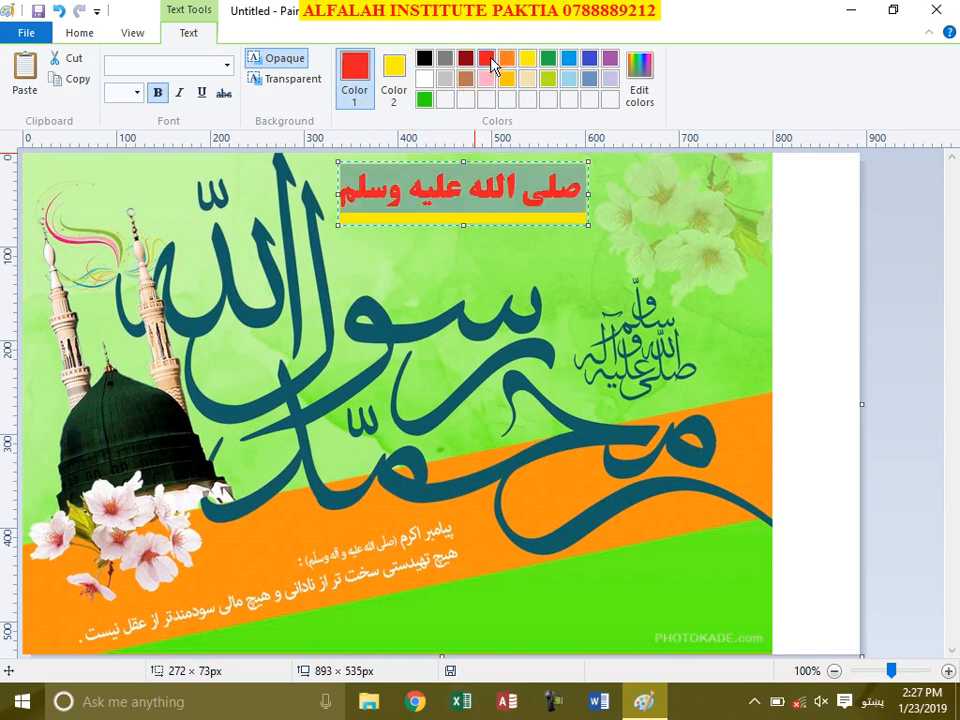
click(406, 195)
click(292, 80)
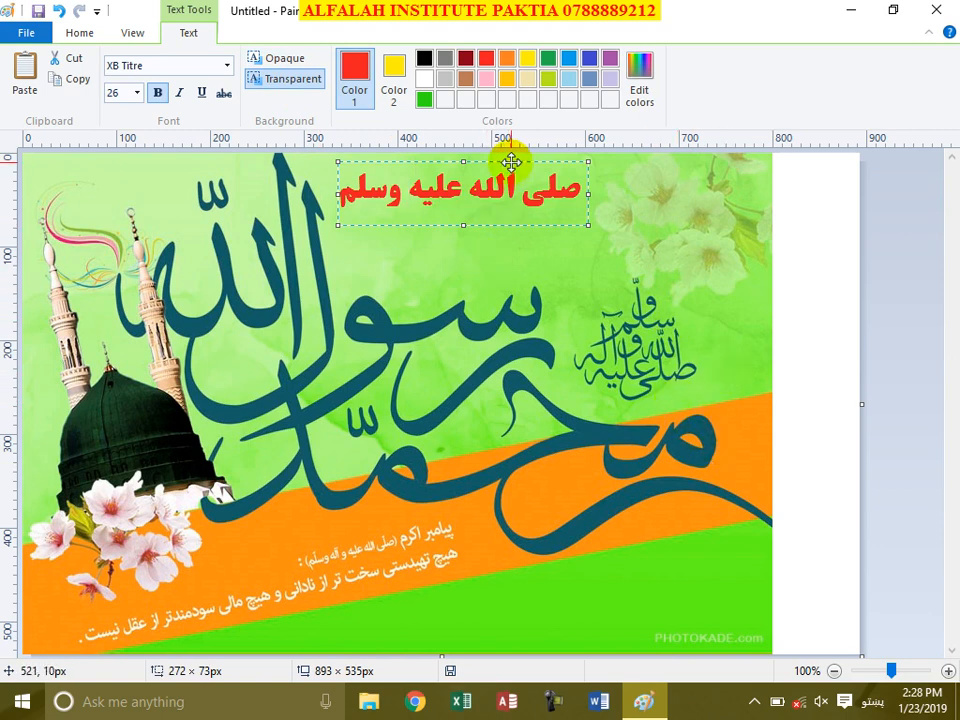
drag(511, 162, 518, 208)
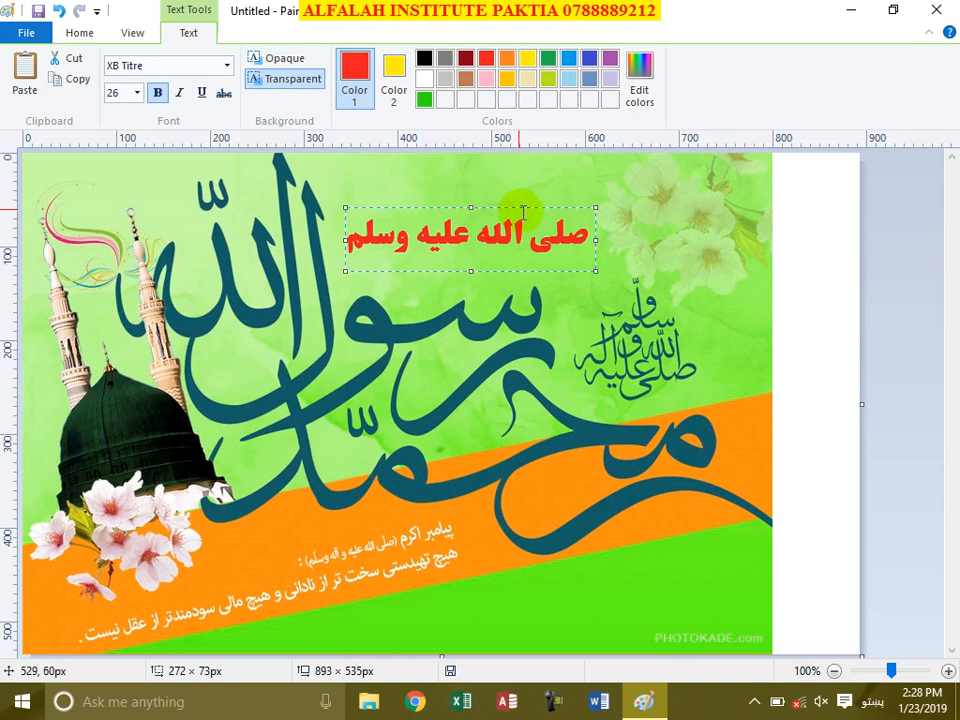
click(831, 305)
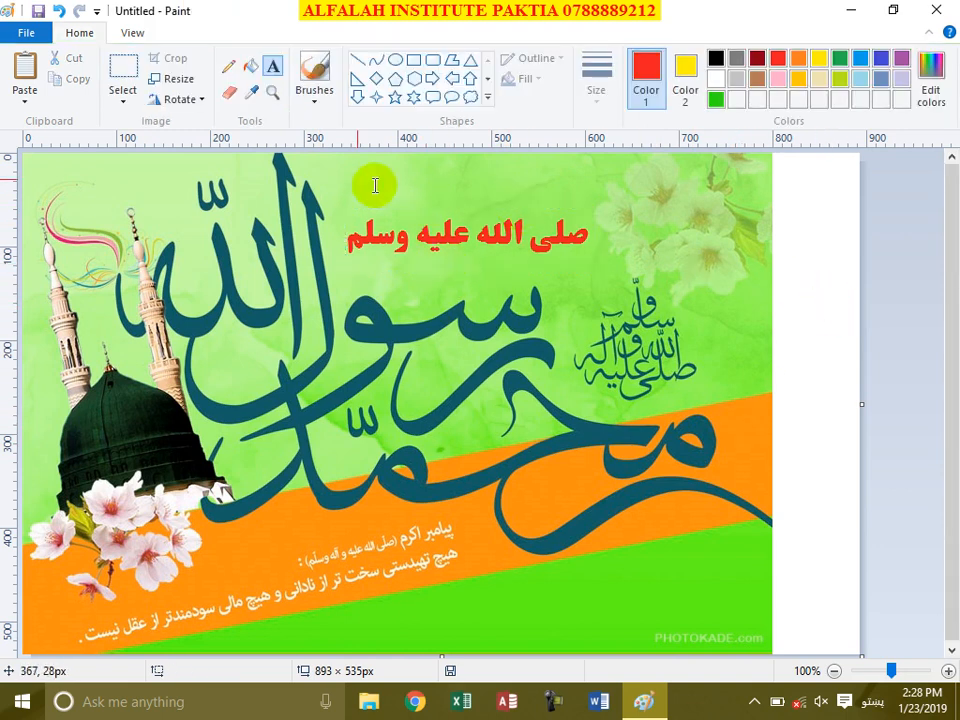
Step: Try a green fill on the first red word, then undo it so the phrase stays red
click(251, 67)
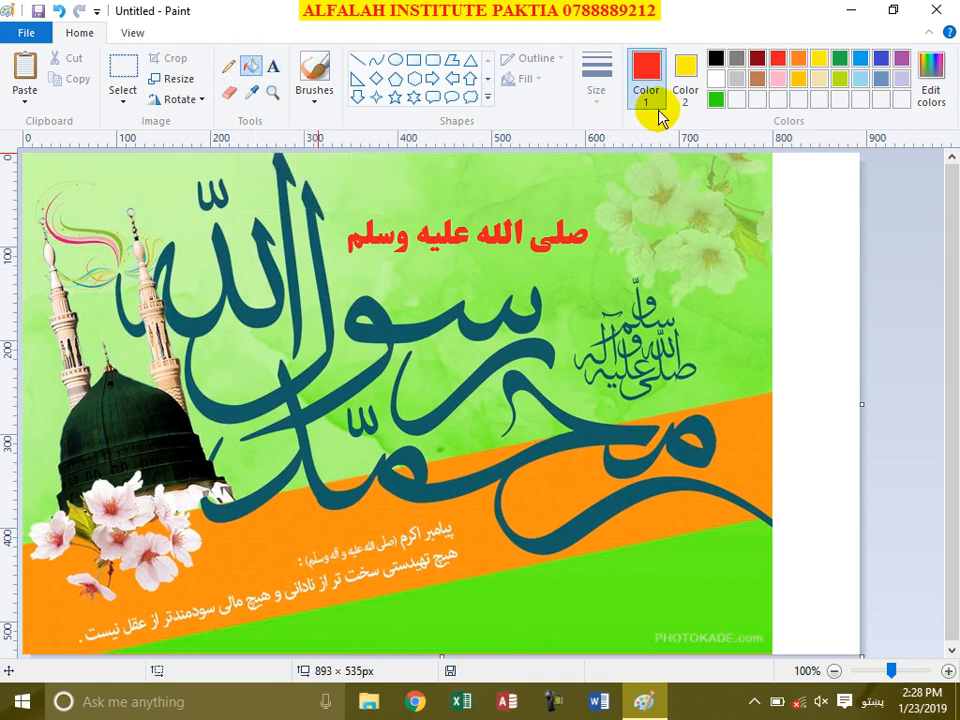
click(840, 60)
click(580, 240)
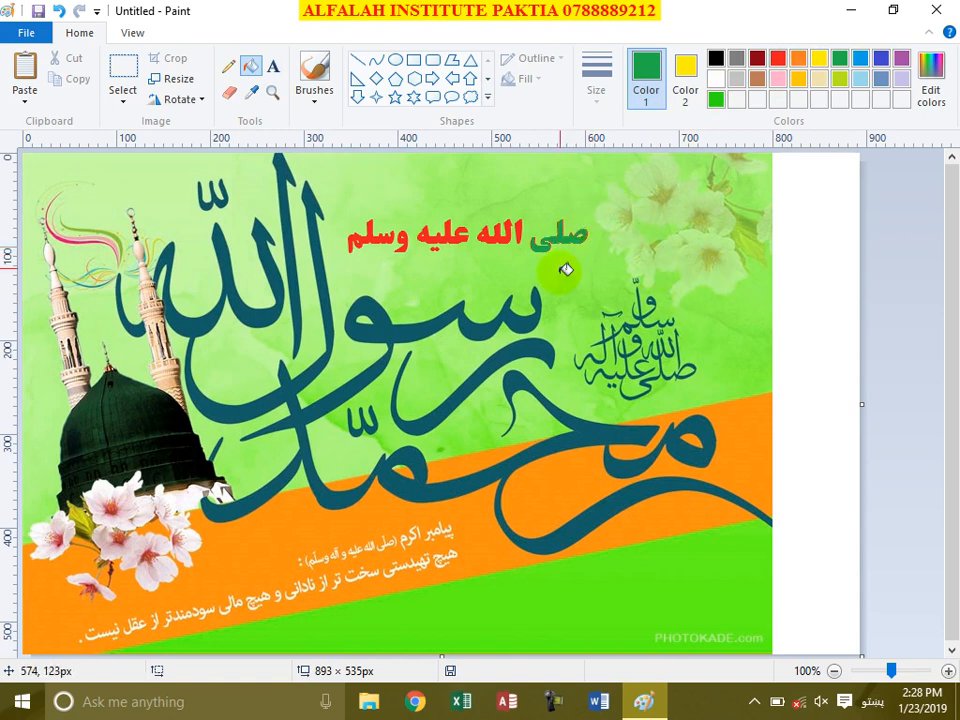
click(58, 11)
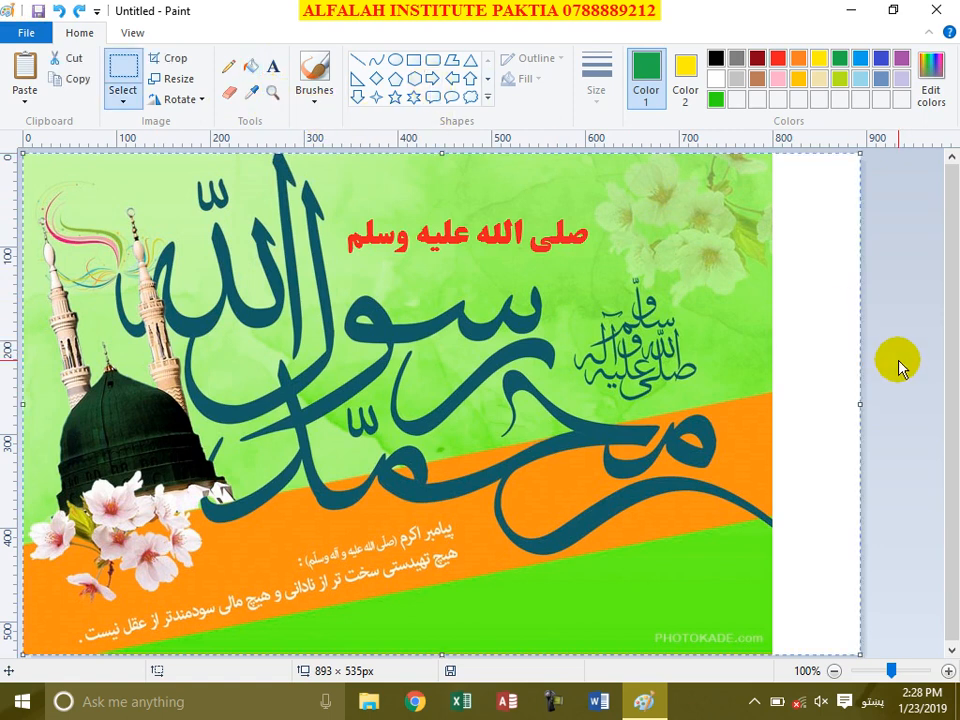
Step: Delete the calligraphy picture, set white as the background colour, and wipe the canvas blank white
key(Delete)
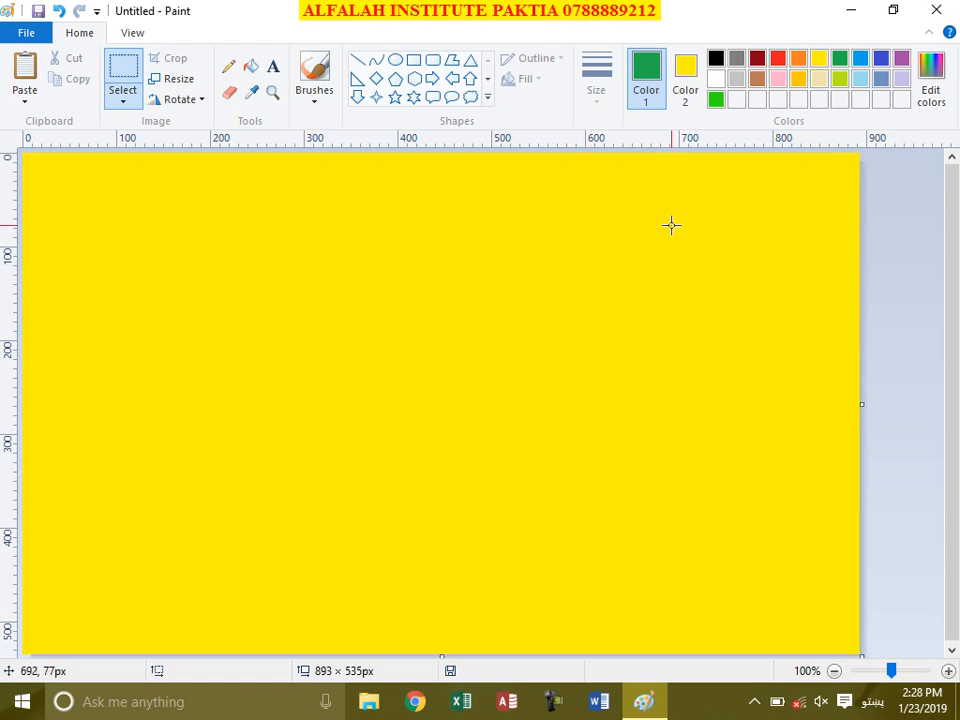
click(687, 80)
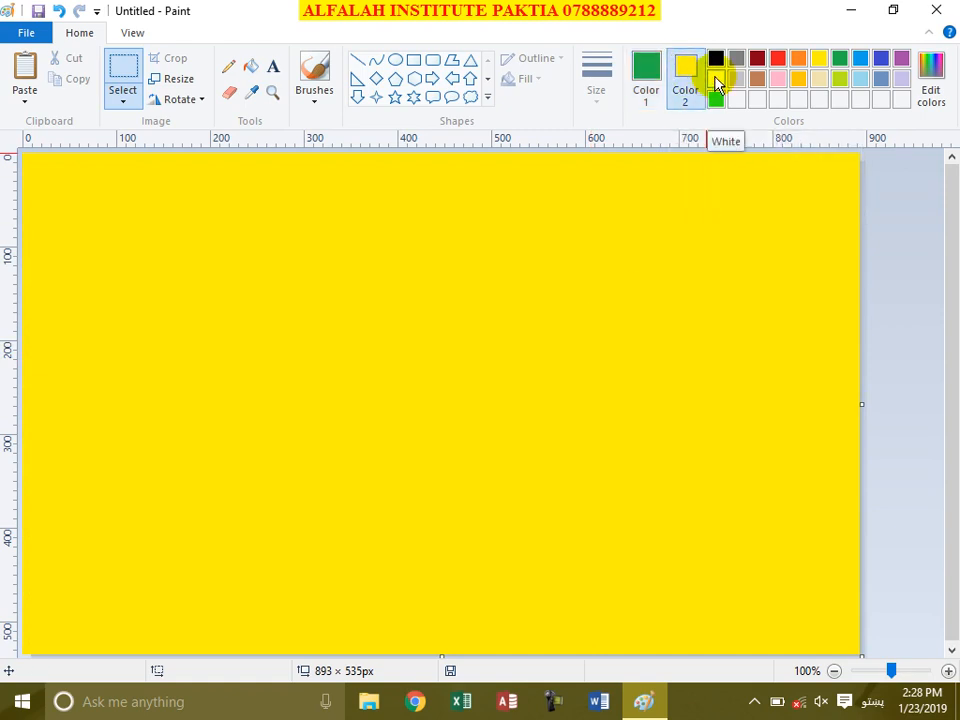
click(647, 72)
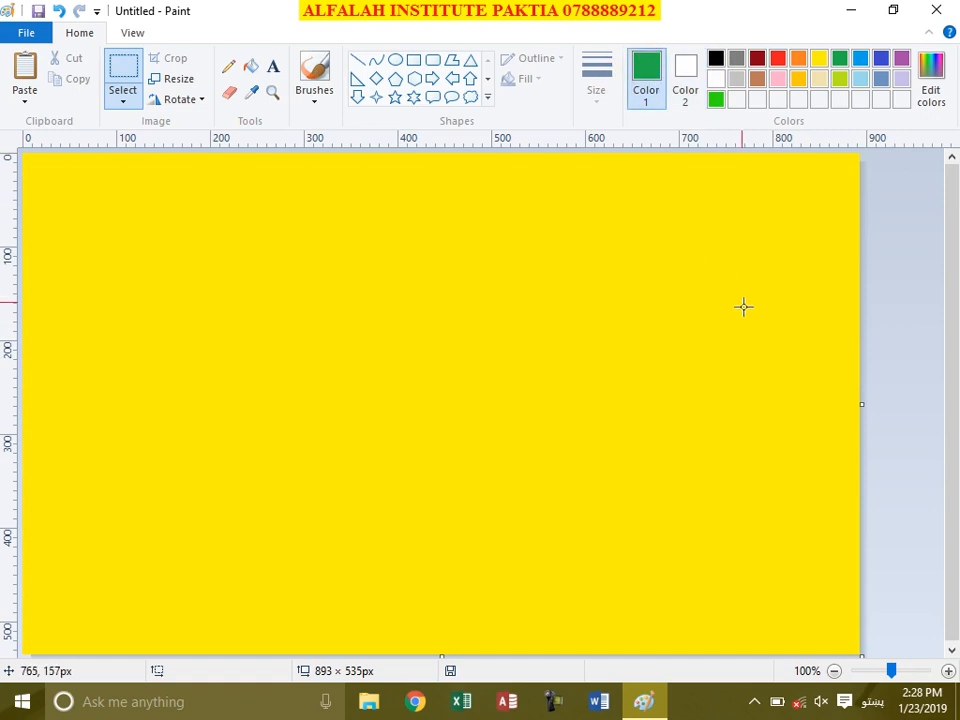
key(ctrl+a)
key(Delete)
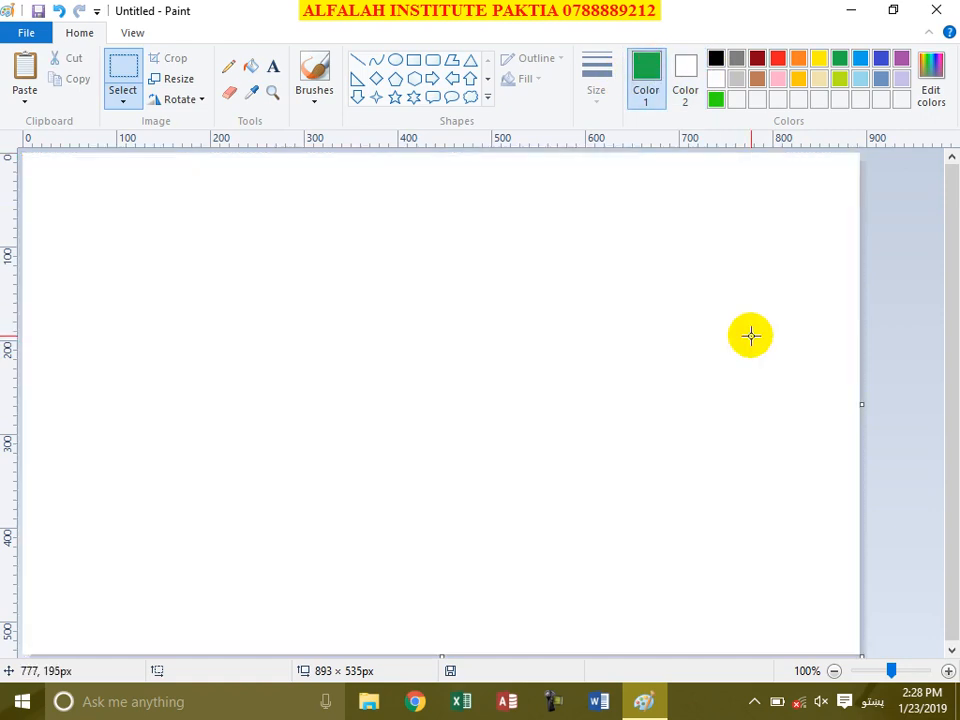
click(488, 100)
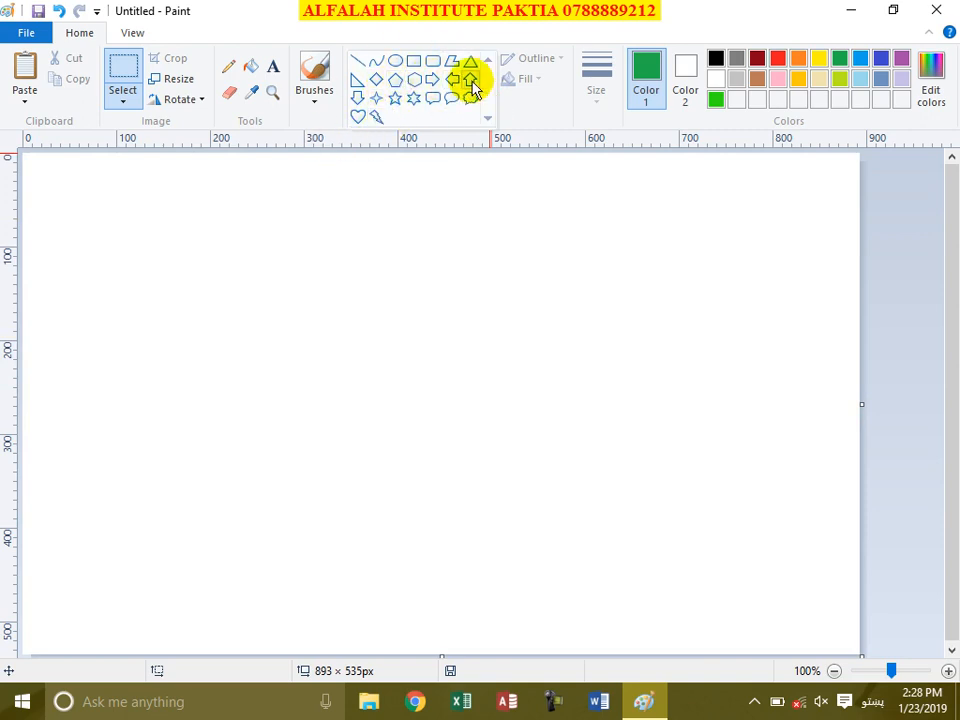
Step: Draw a large heart outline of about 411×394 px, stretch it taller and nudge it up
click(358, 117)
drag(167, 214, 556, 517)
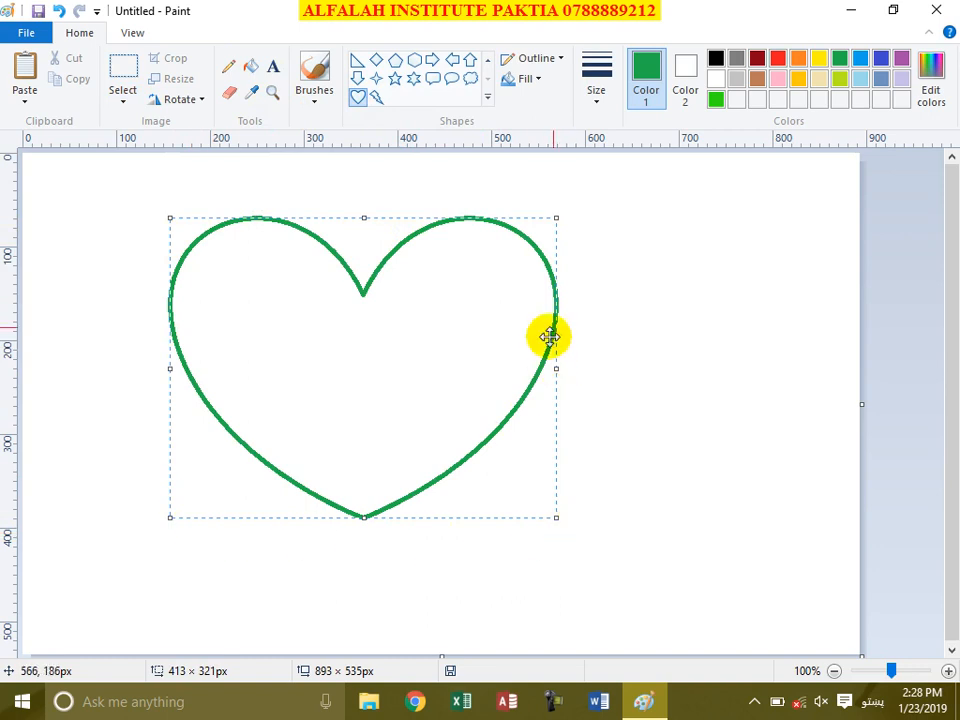
mouse_move(558, 372)
mouse_down()
mouse_move(765, 381)
mouse_move(554, 369)
mouse_up()
drag(363, 517, 363, 586)
drag(405, 343, 412, 324)
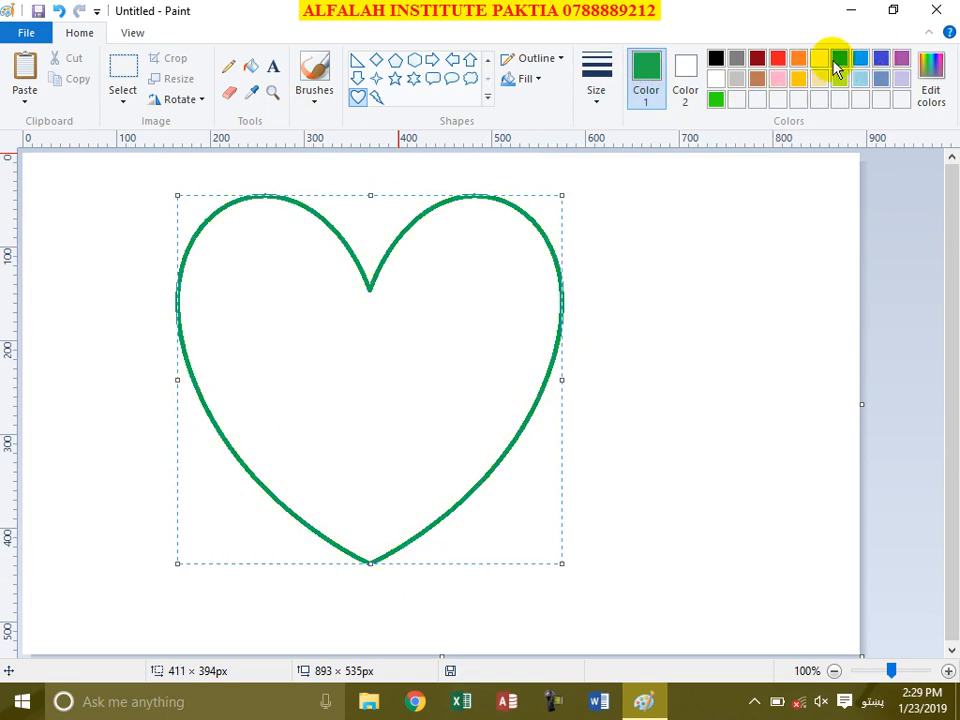
Step: Give the heart a solid red outline
click(778, 62)
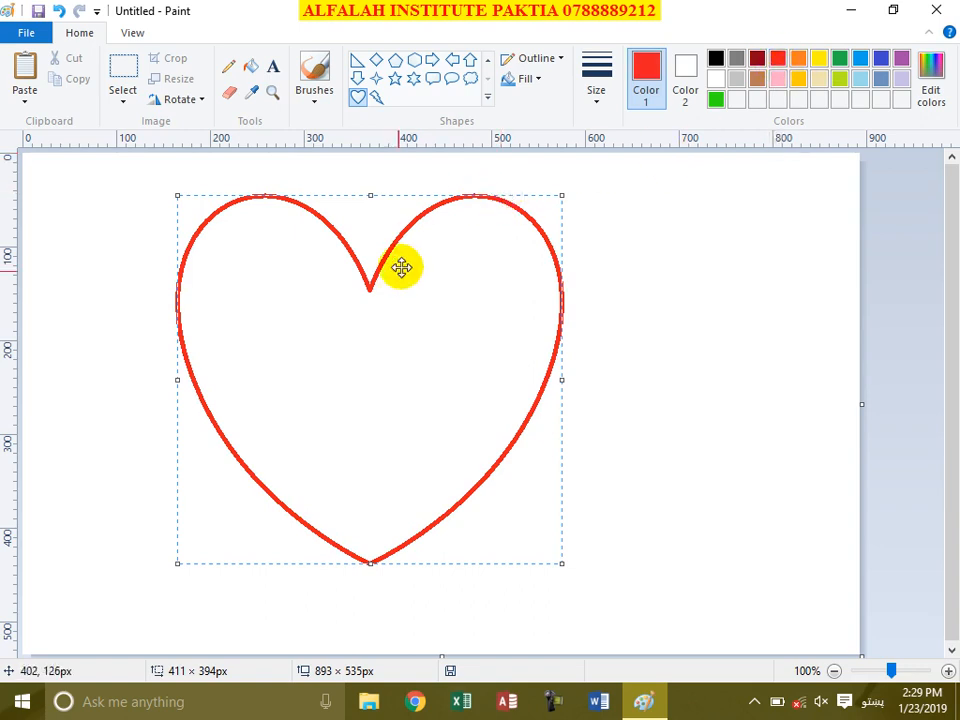
click(555, 62)
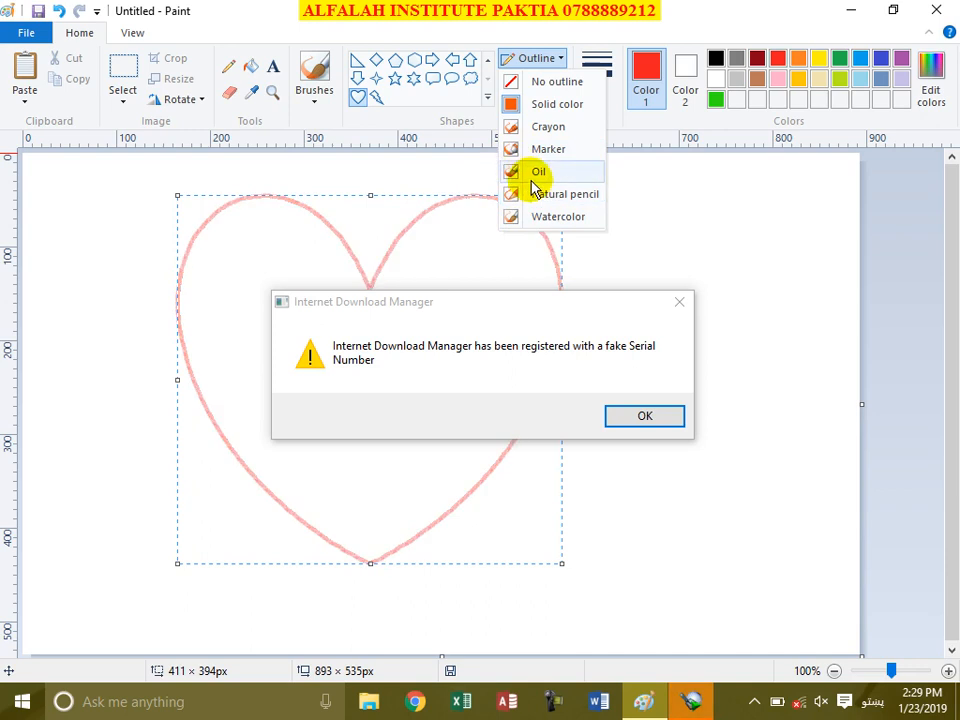
click(543, 104)
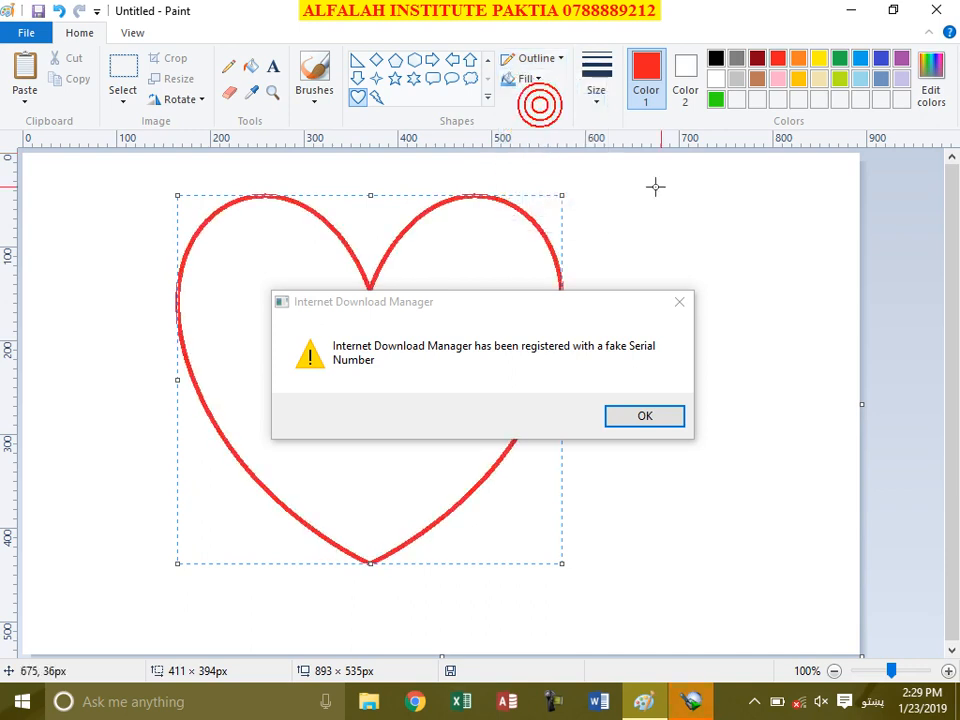
click(680, 303)
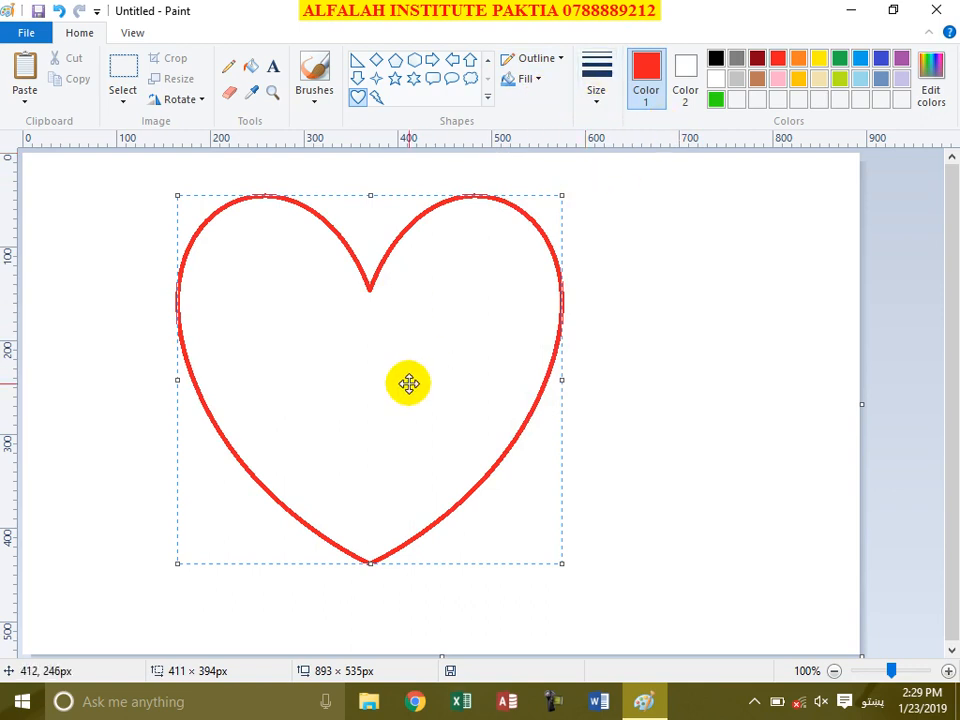
Step: Give the heart a solid indigo blue fill
click(688, 70)
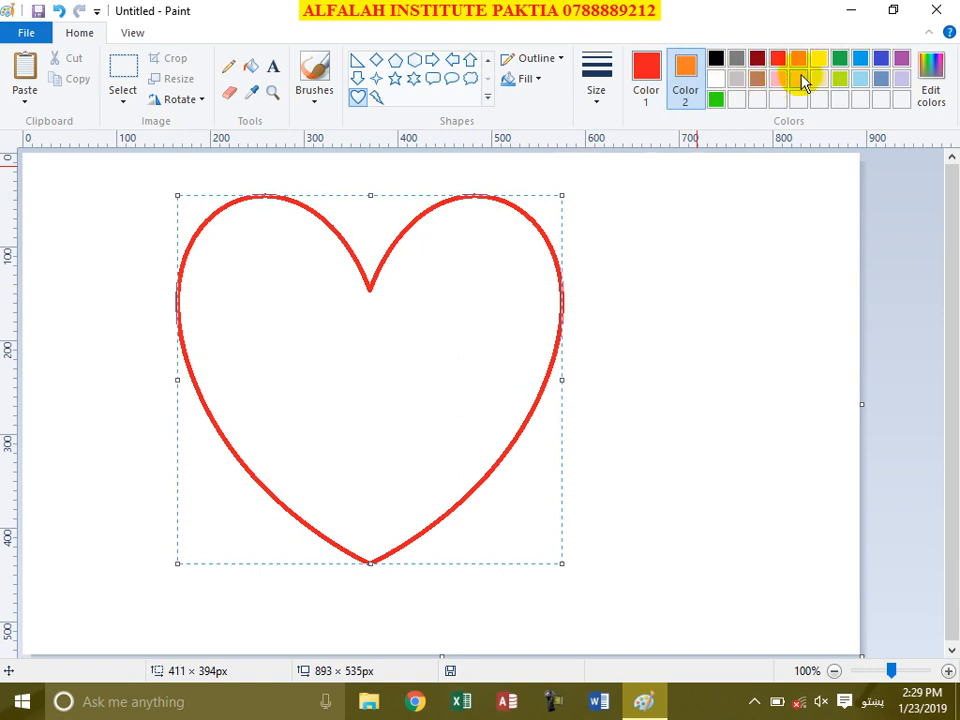
click(529, 82)
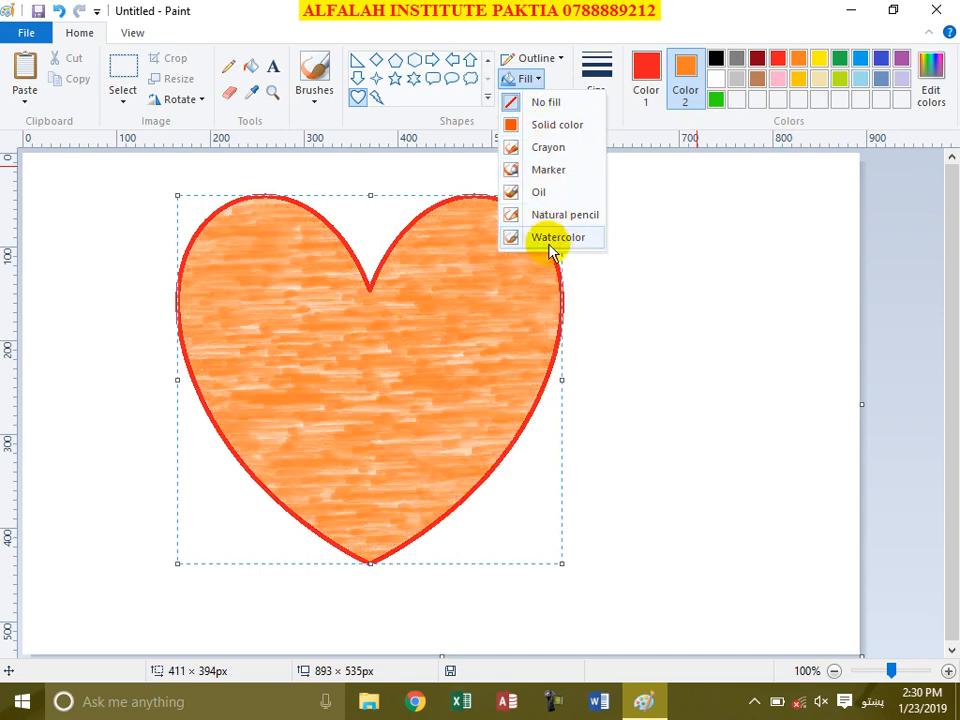
click(541, 128)
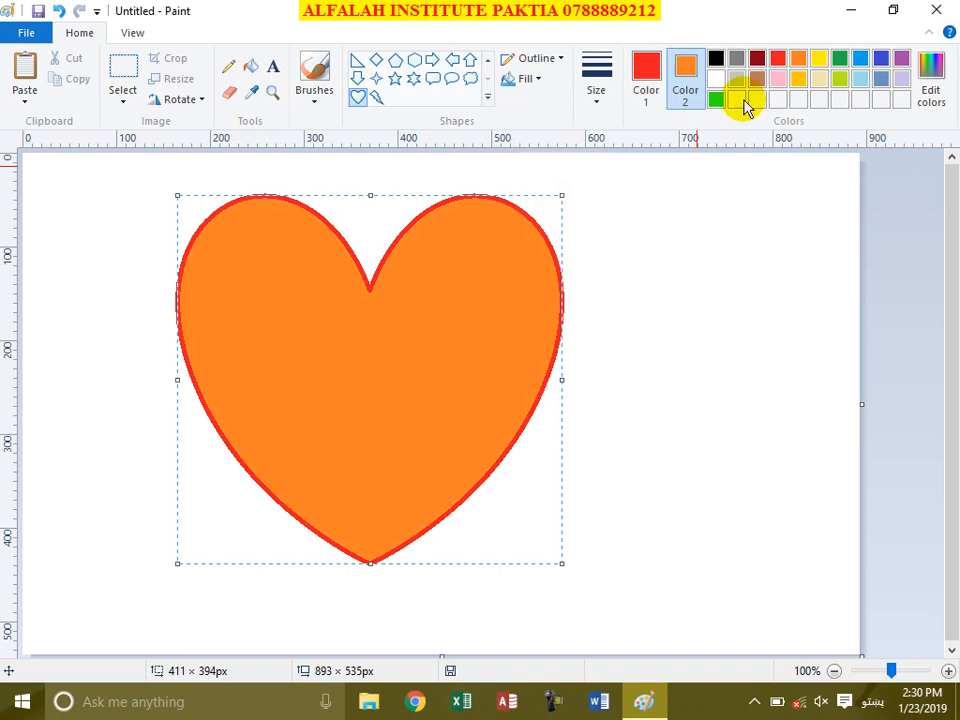
click(881, 58)
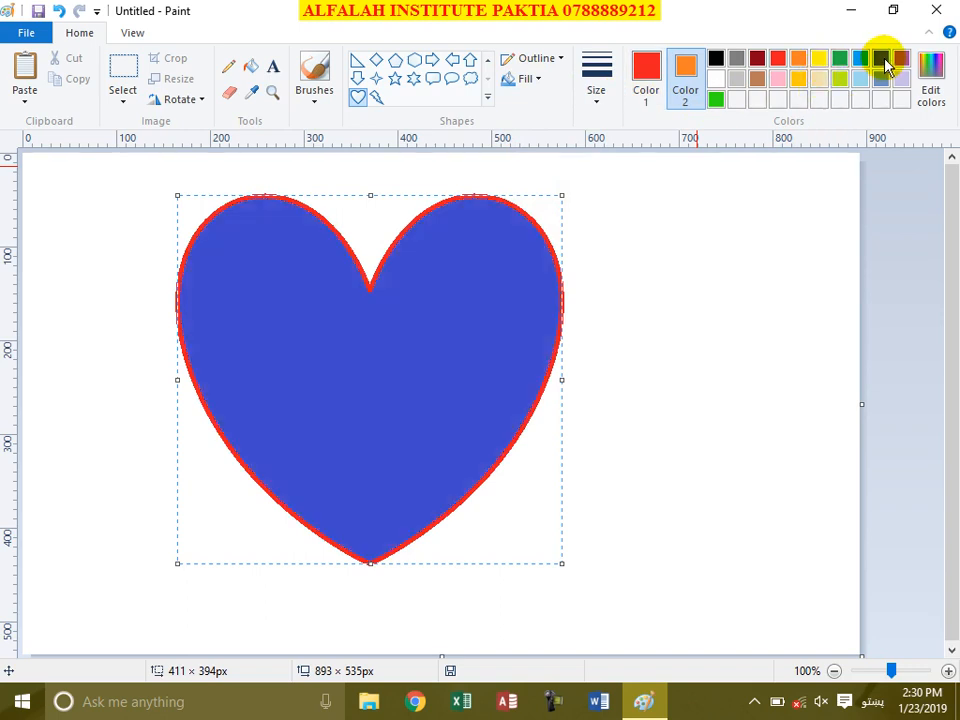
click(866, 62)
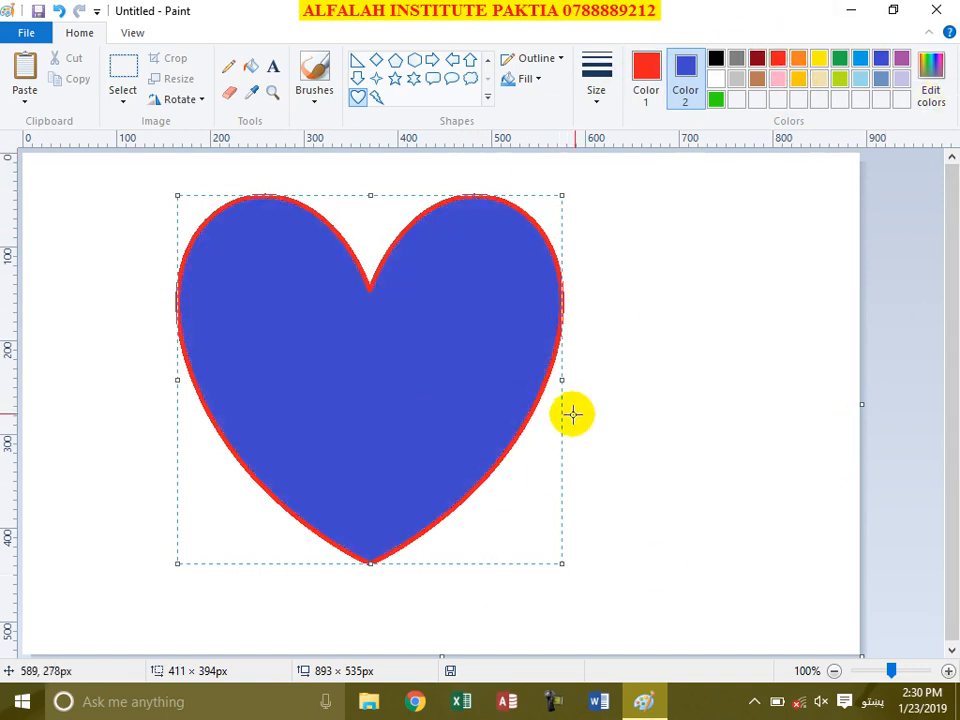
Step: Stretch the heart wider to about 520 px and place it
drag(565, 381, 666, 383)
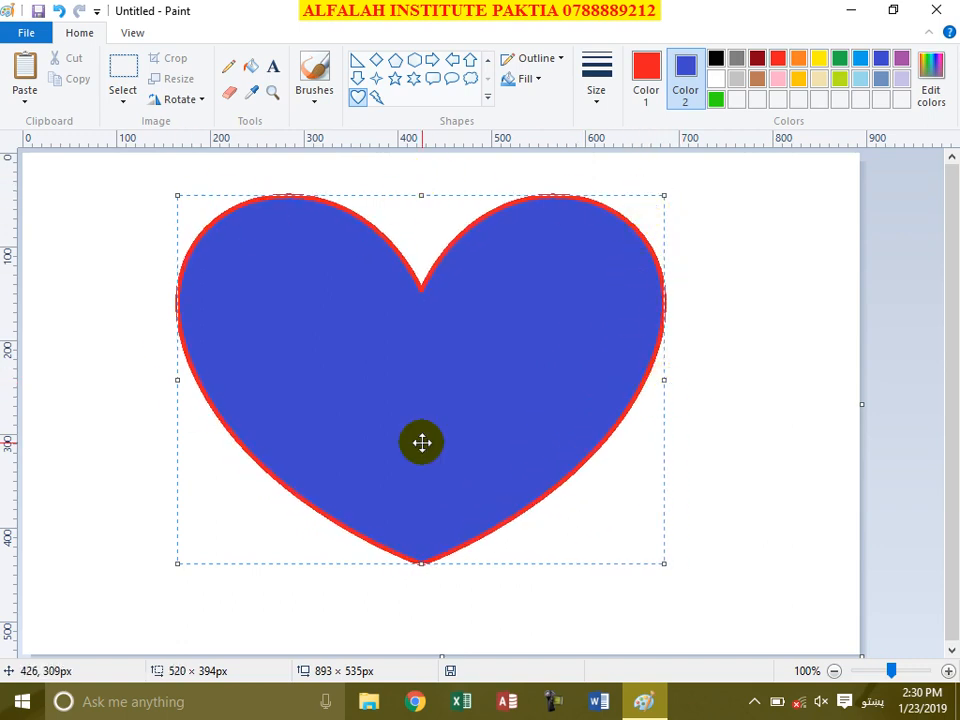
click(94, 291)
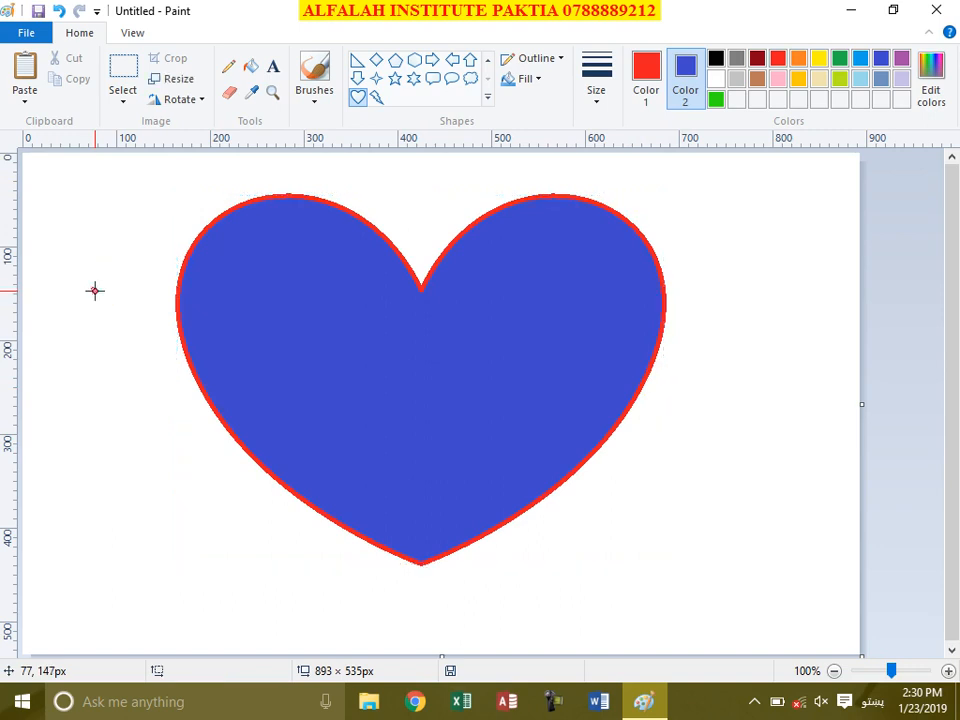
click(252, 67)
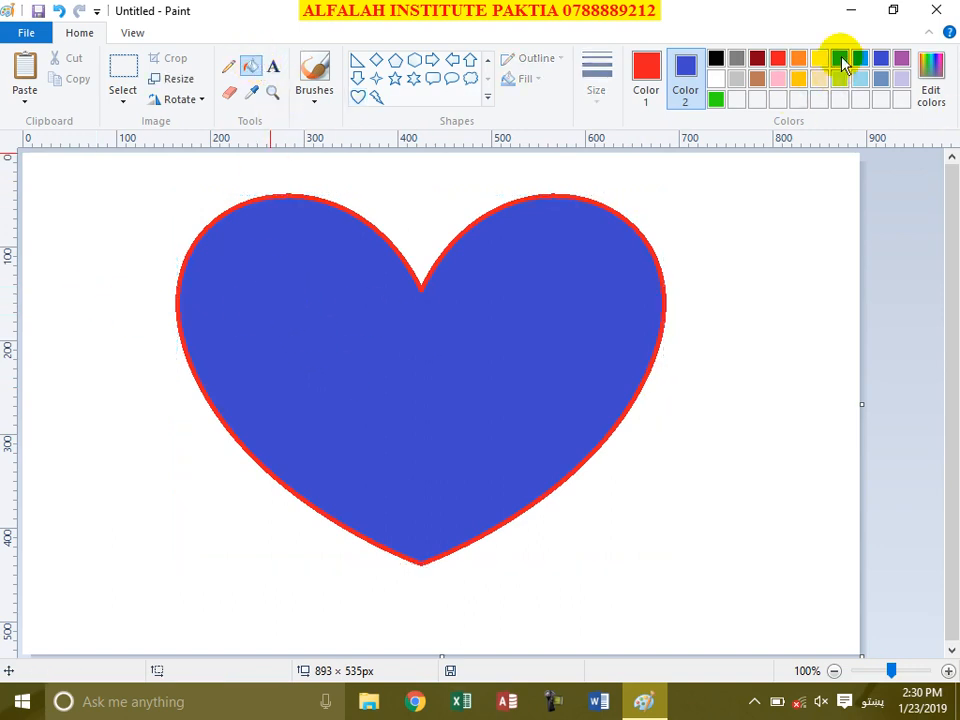
click(634, 78)
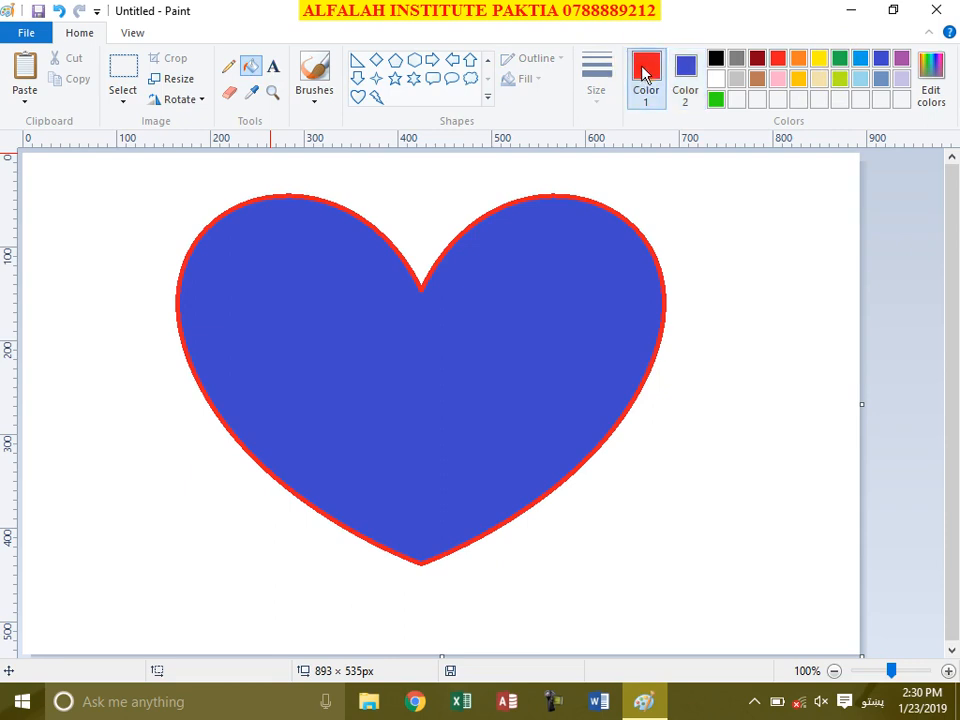
Step: Repaint the heart's interior orange, trying light blue first, keeping the red outline
click(862, 60)
click(530, 298)
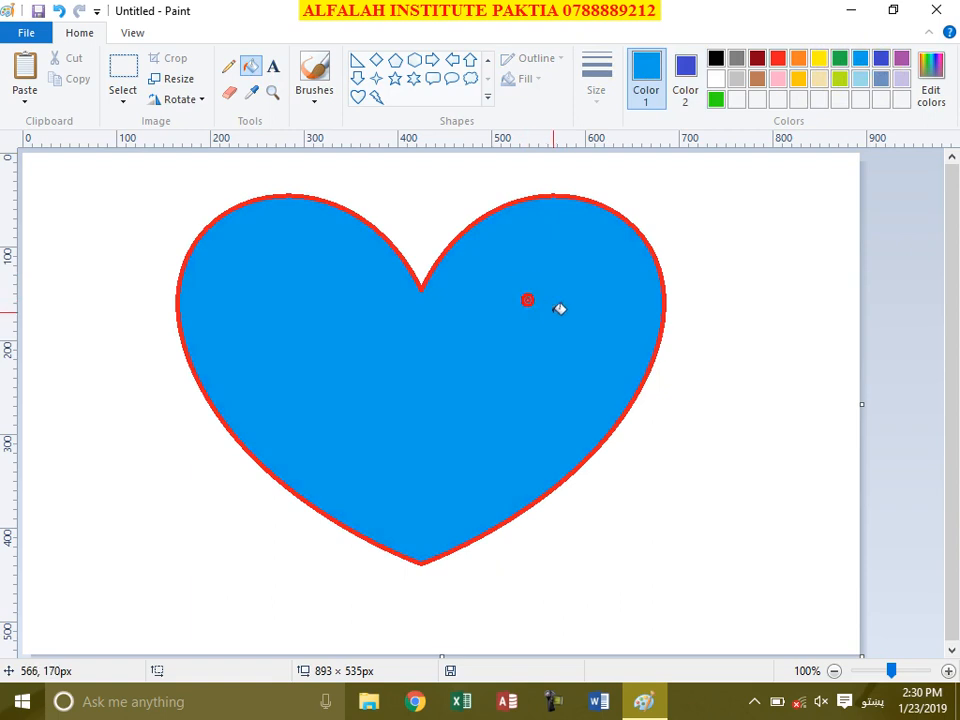
click(798, 79)
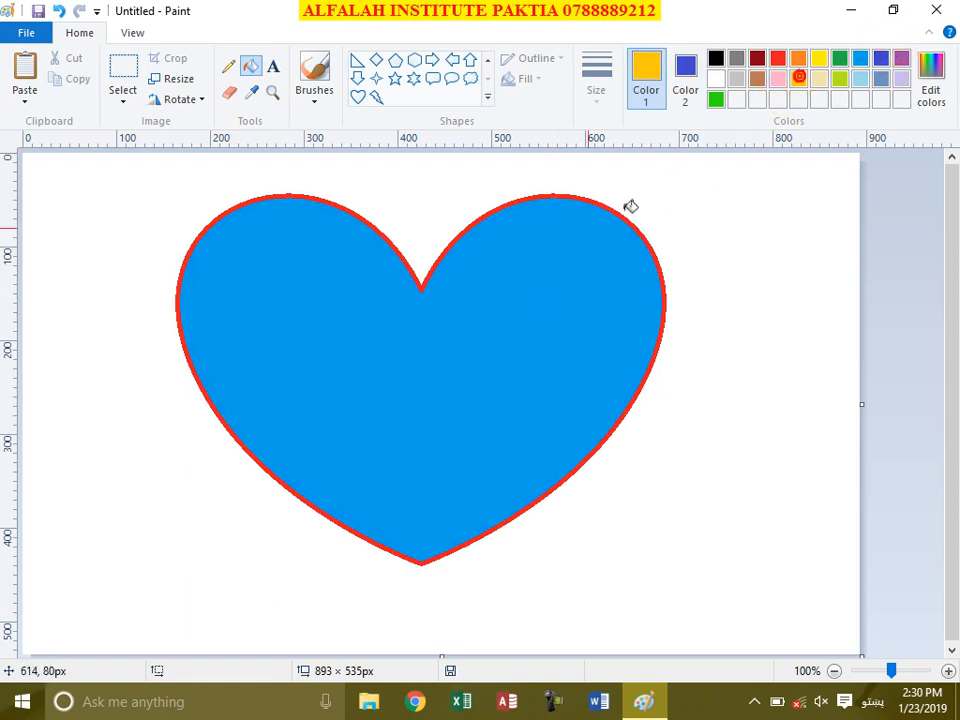
click(551, 281)
click(507, 310)
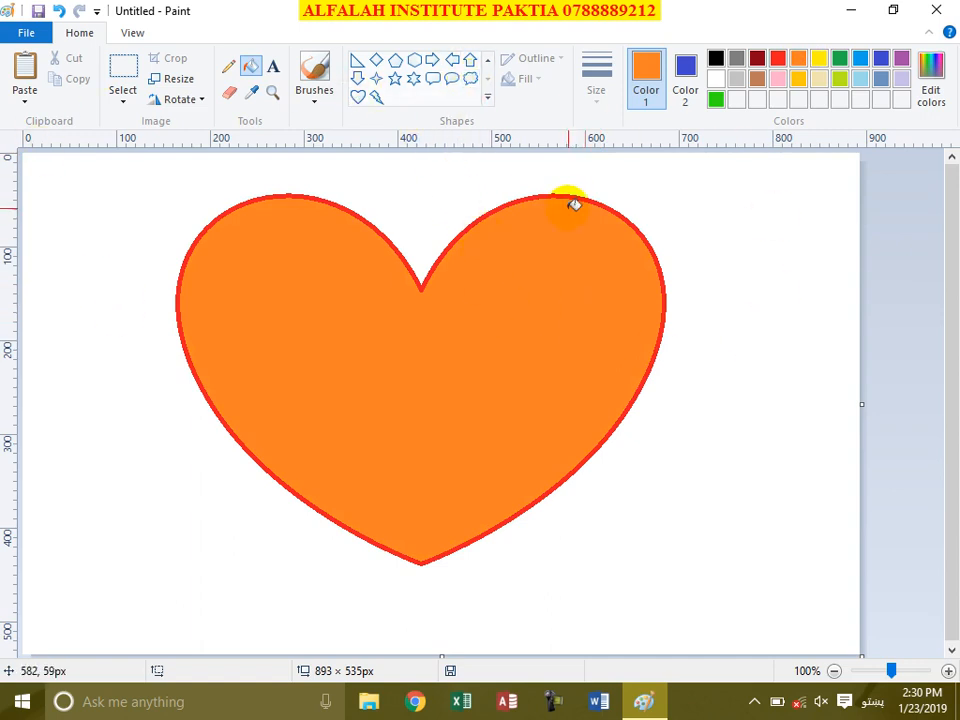
click(689, 68)
click(650, 80)
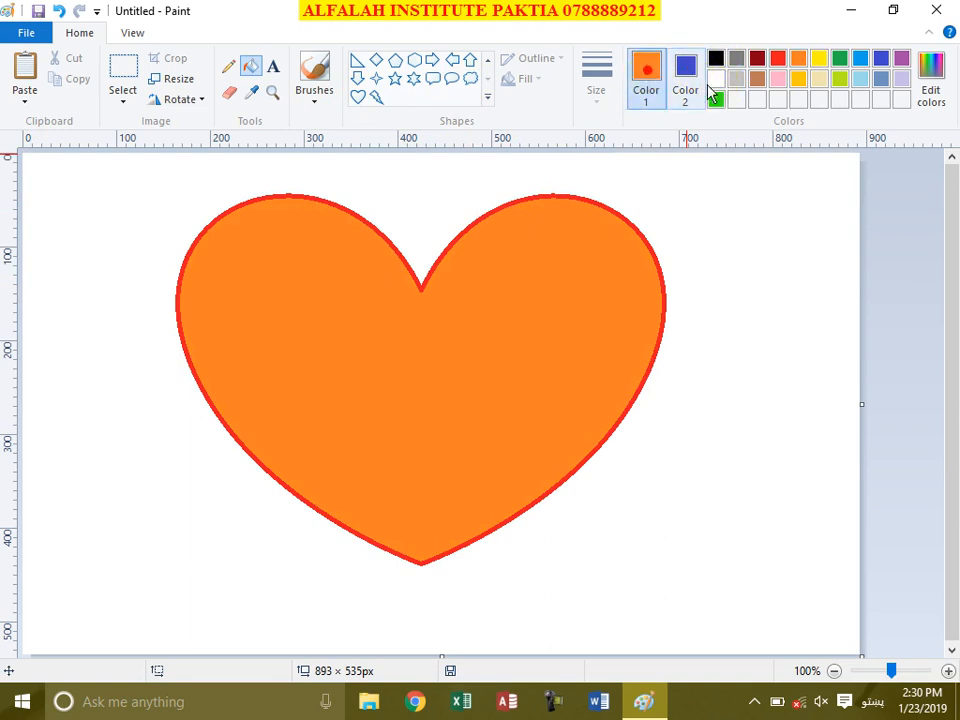
click(378, 82)
Step: Draw a trial four-point star at lower left, delete it, and clear the canvas
mouse_move(50, 436)
mouse_down()
mouse_move(54, 452)
mouse_move(165, 531)
mouse_move(301, 609)
mouse_up()
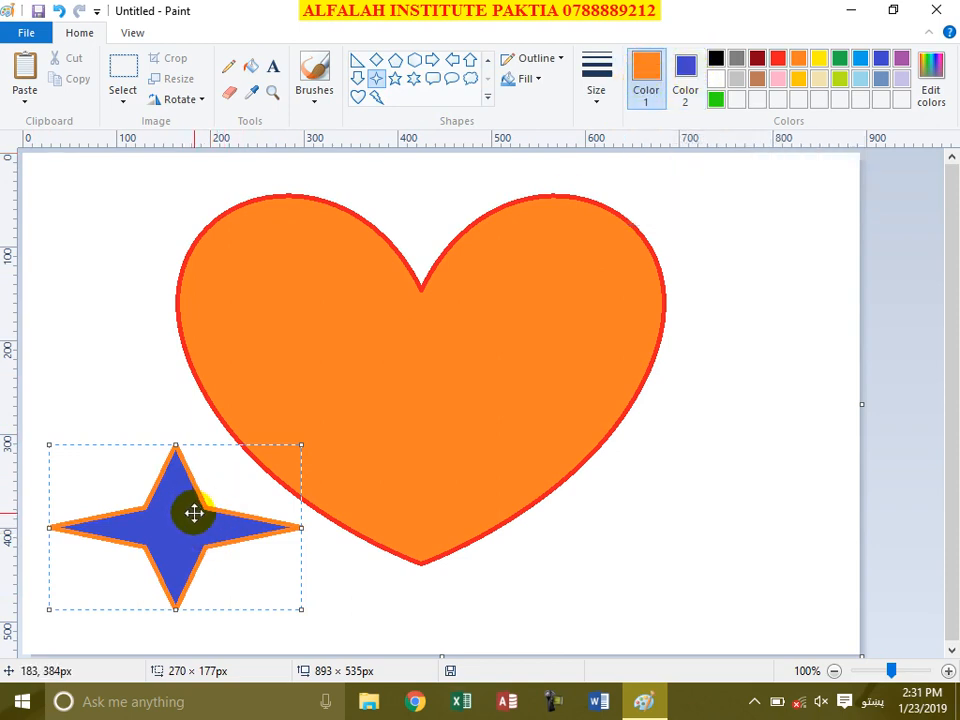
key(Delete)
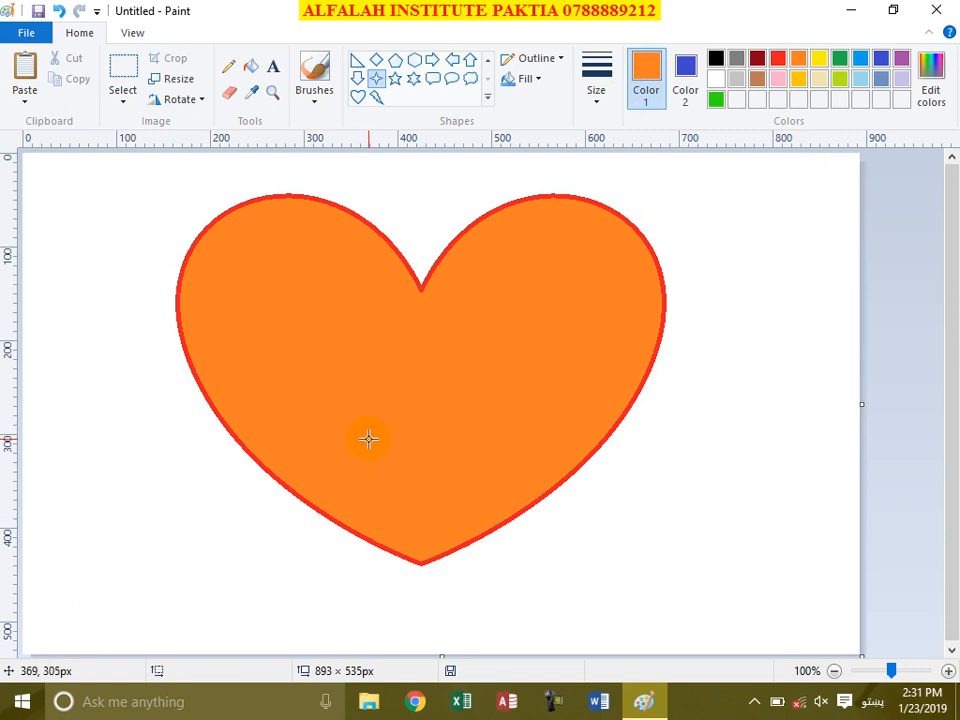
key(ctrl+a)
key(Delete)
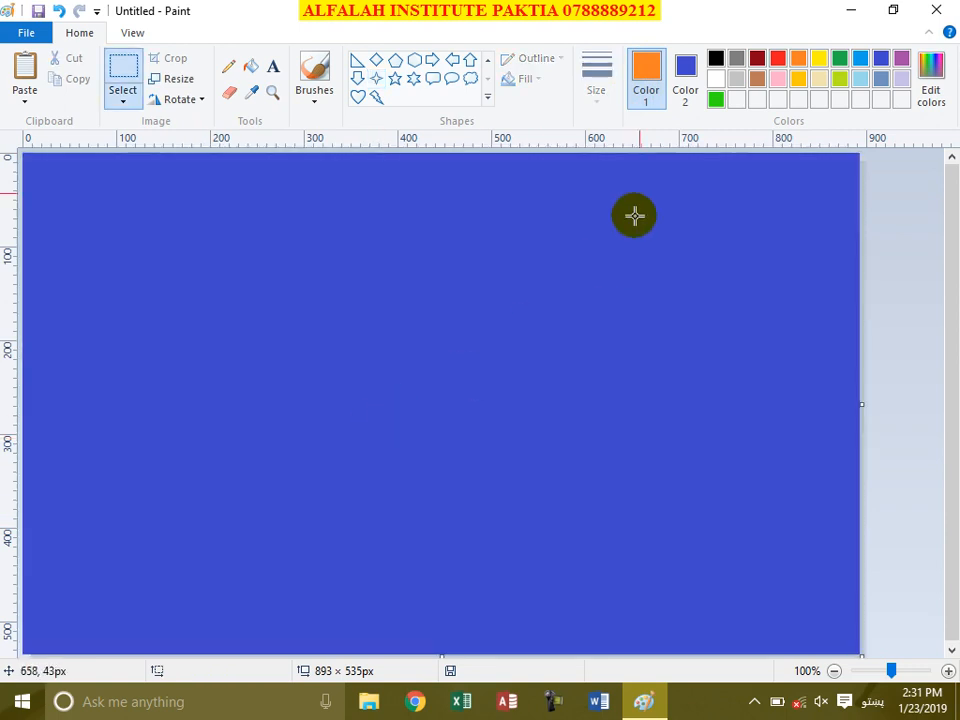
Step: Set white as the background colour and clear the canvas back to blank white
click(715, 82)
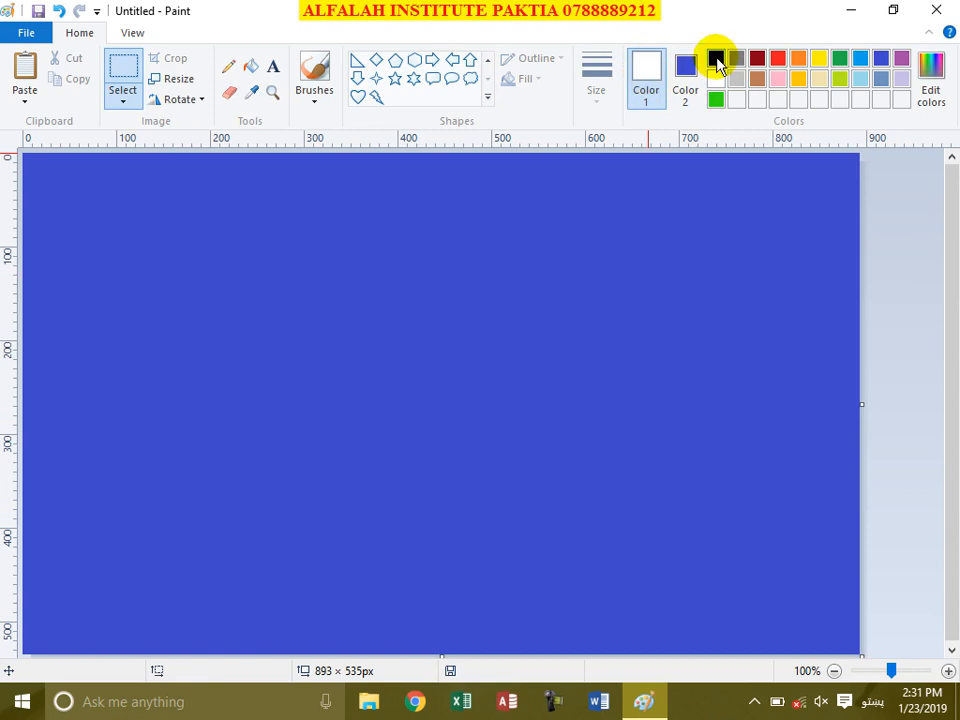
click(687, 72)
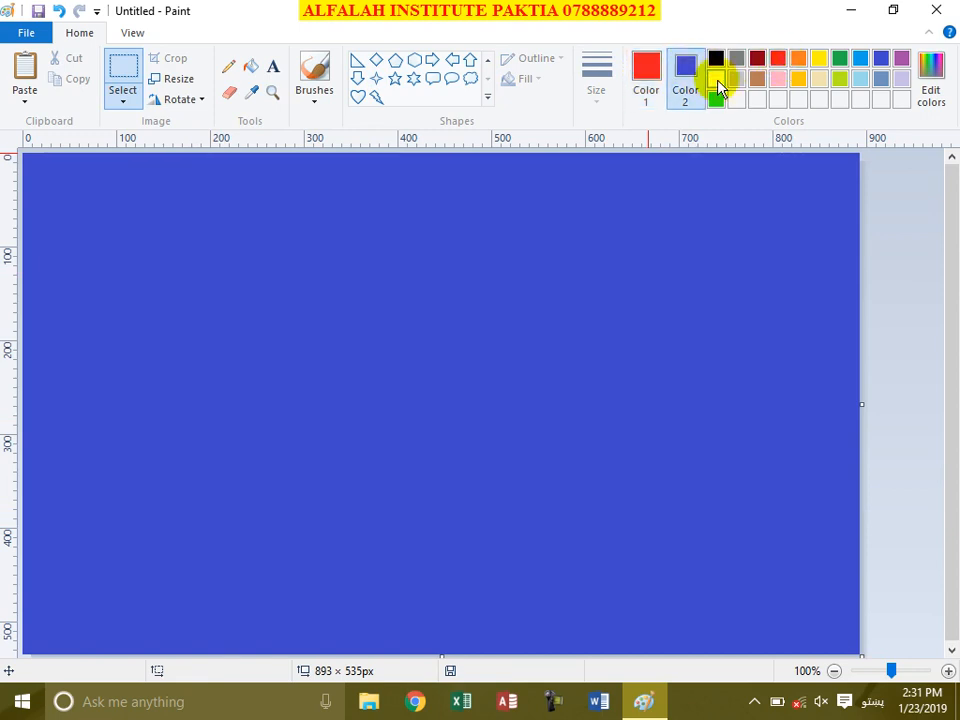
key(ctrl+a)
key(Delete)
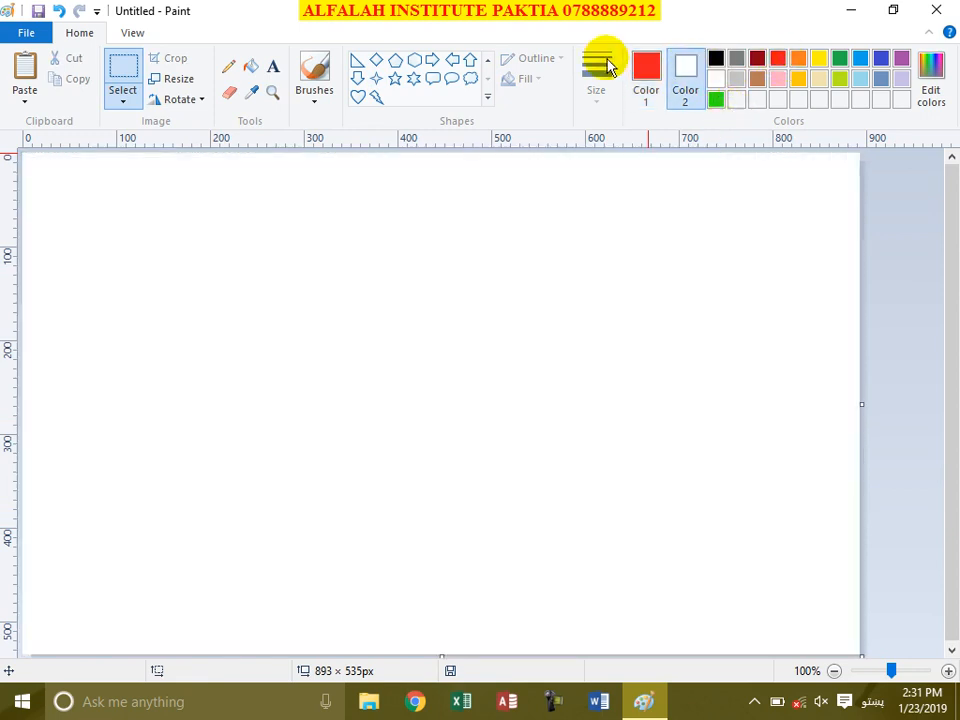
Step: Draw a red rounded speech callout right of centre, then erase it from the canvas
click(431, 80)
drag(380, 221, 672, 437)
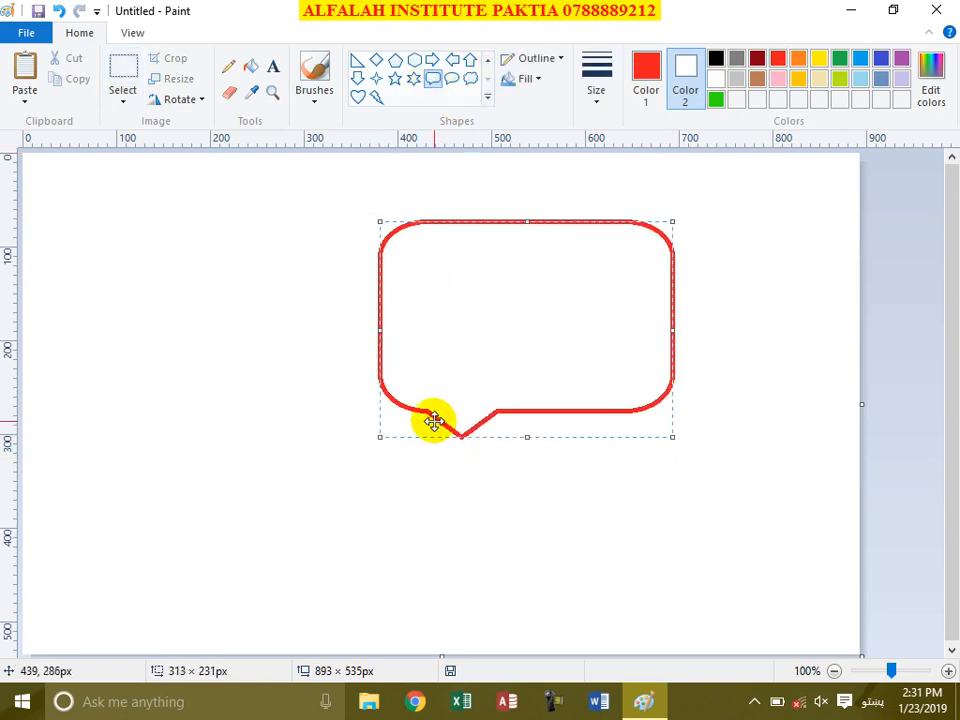
drag(459, 437, 459, 444)
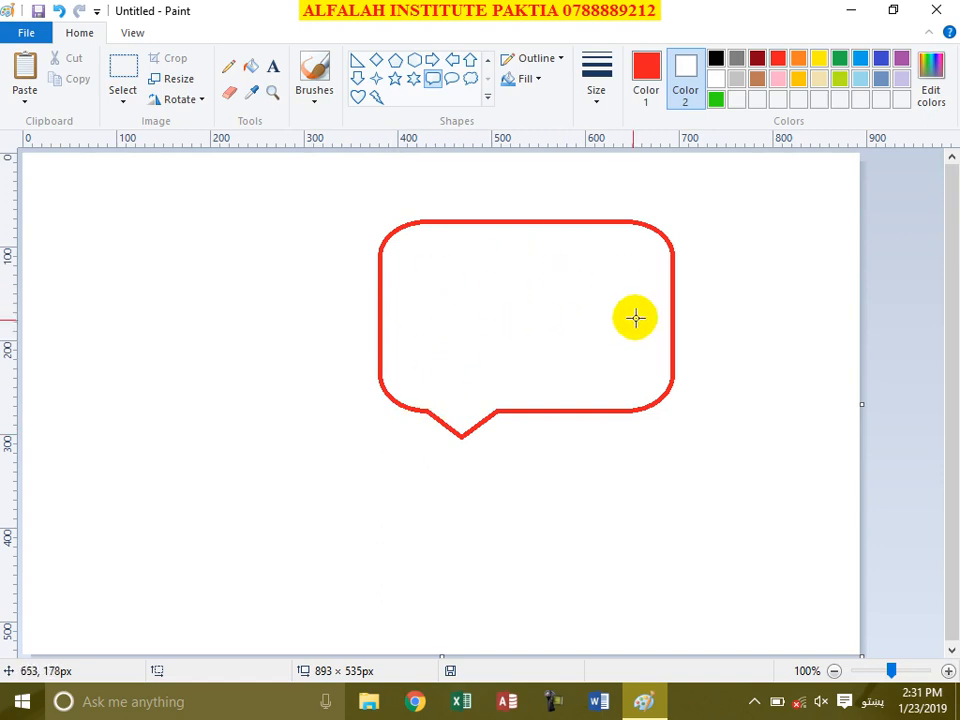
key(ctrl+a)
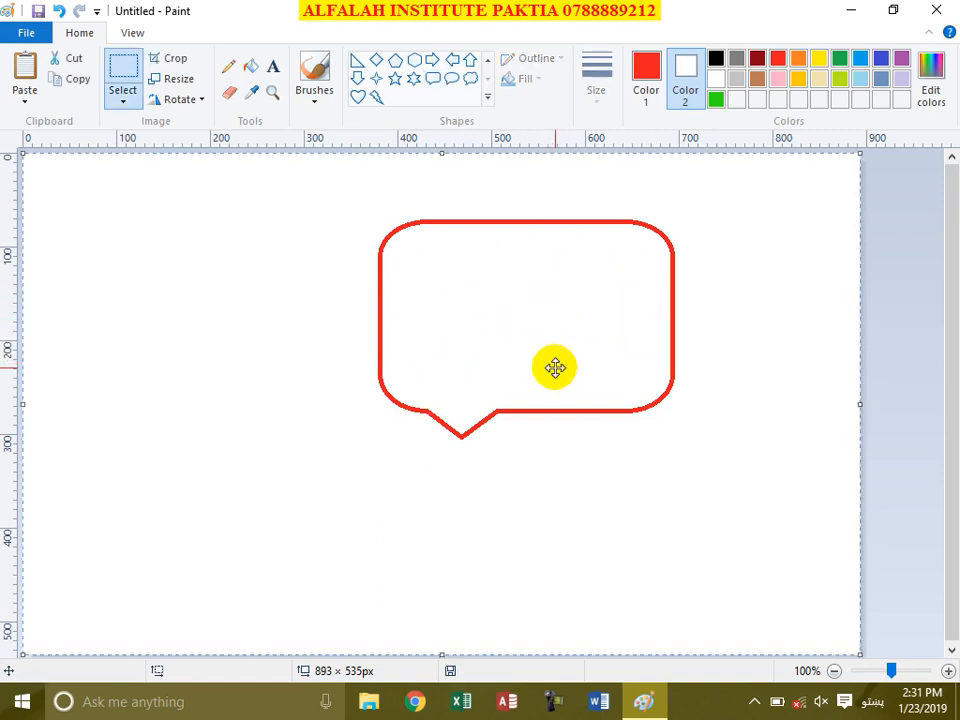
key(Delete)
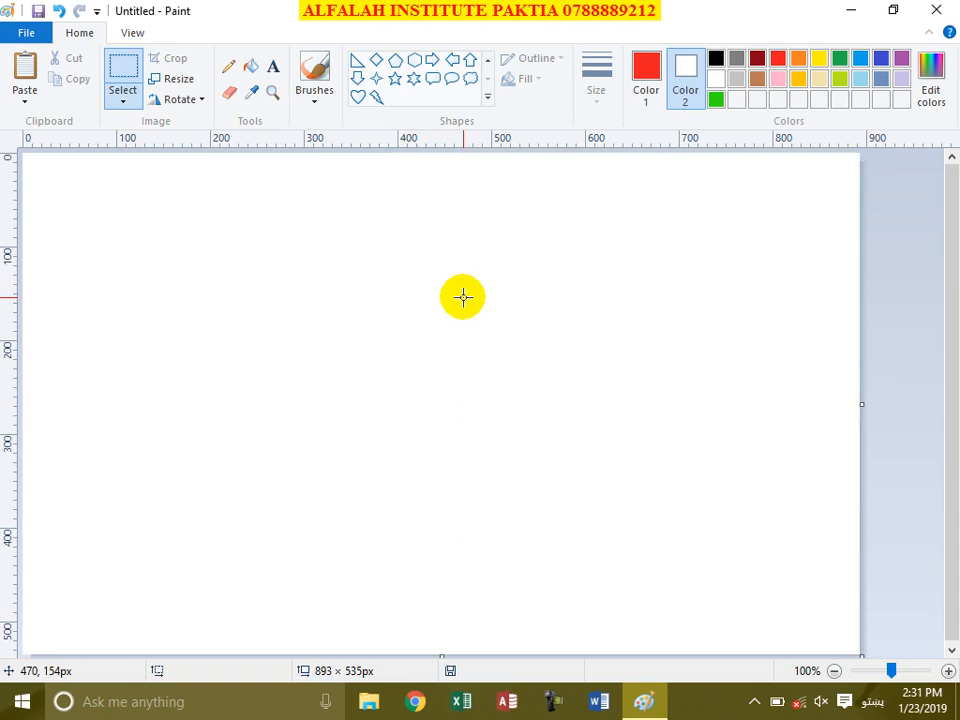
click(489, 99)
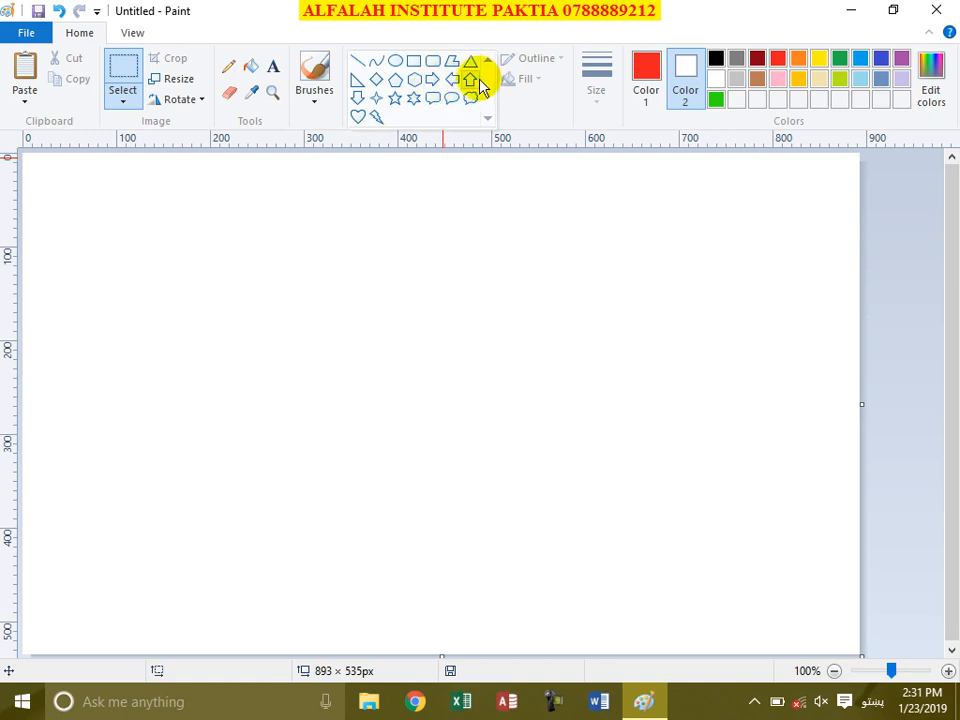
click(359, 61)
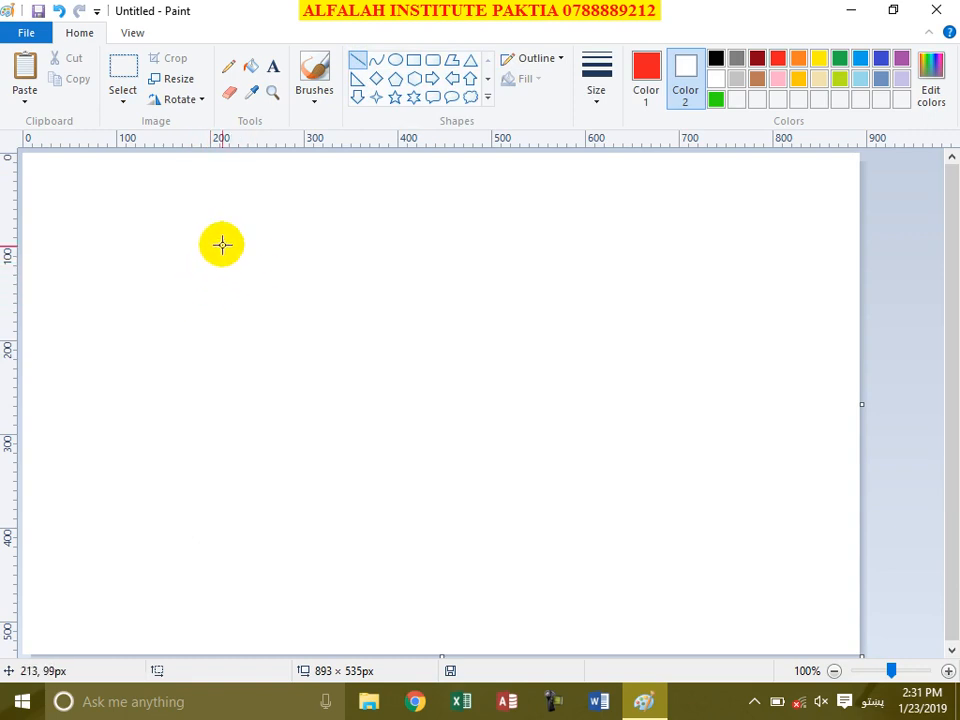
drag(193, 271, 195, 456)
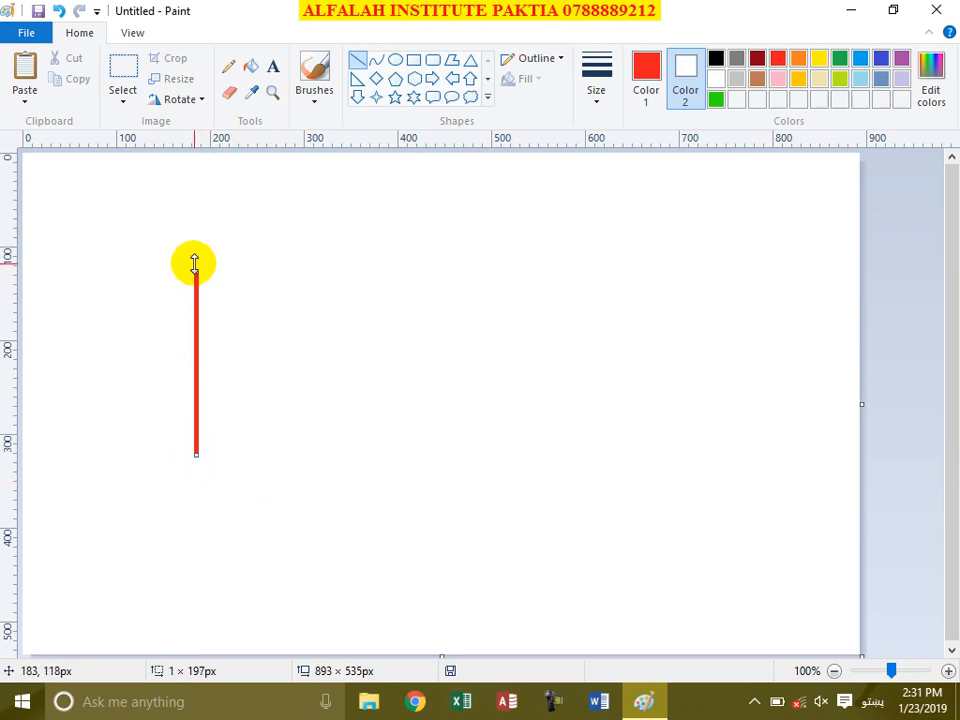
drag(195, 269, 198, 268)
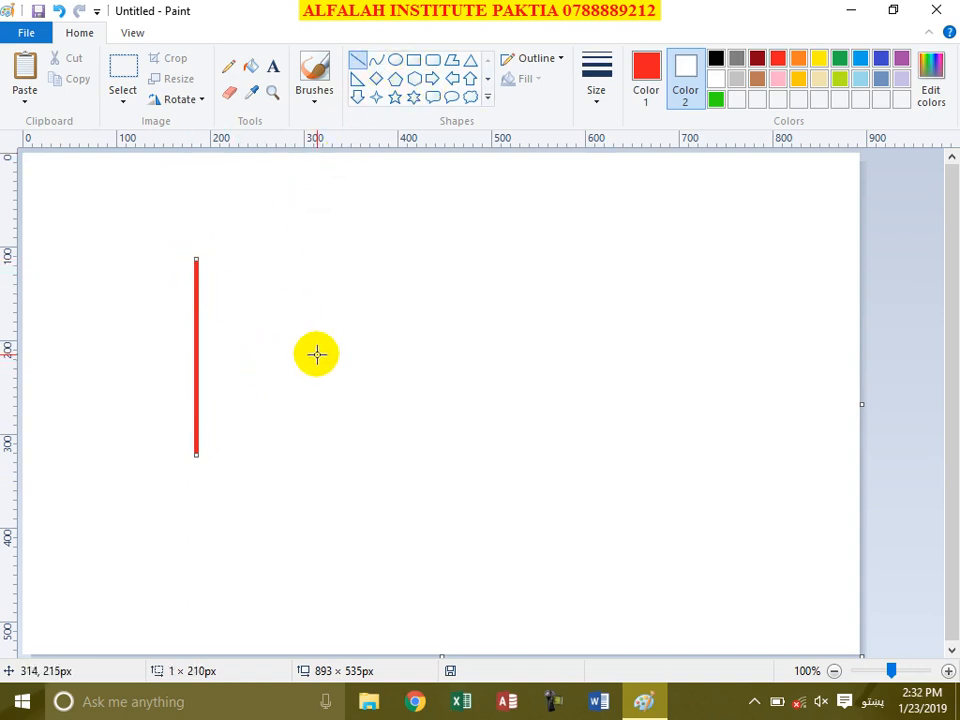
mouse_move(197, 257)
mouse_down()
mouse_move(335, 445)
mouse_move(361, 452)
mouse_up()
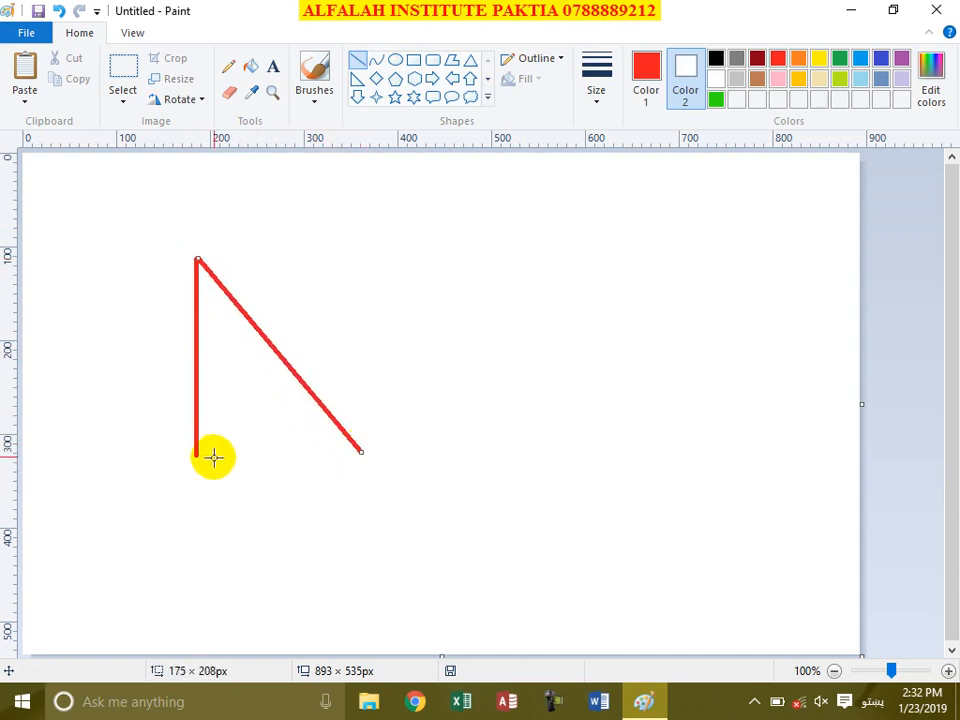
drag(197, 456, 363, 457)
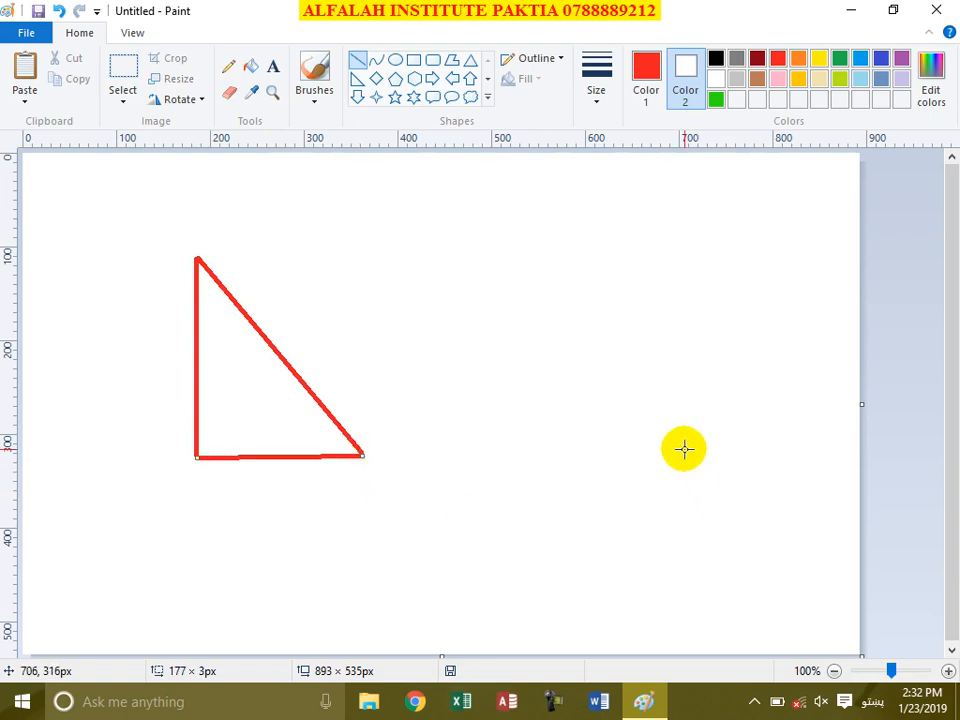
key(ctrl+a)
key(Delete)
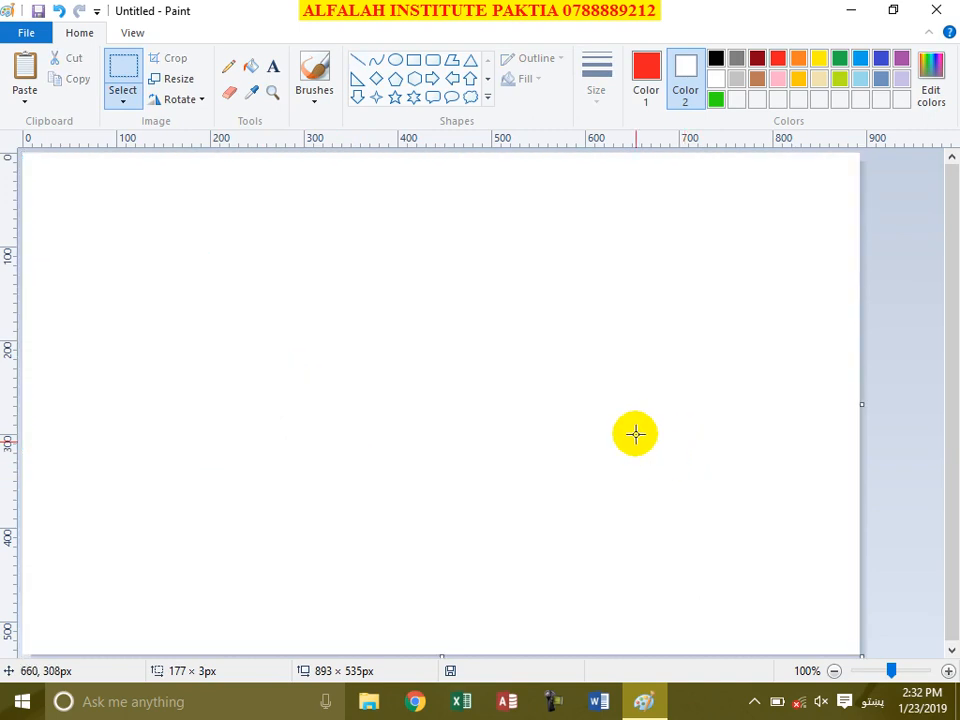
click(357, 63)
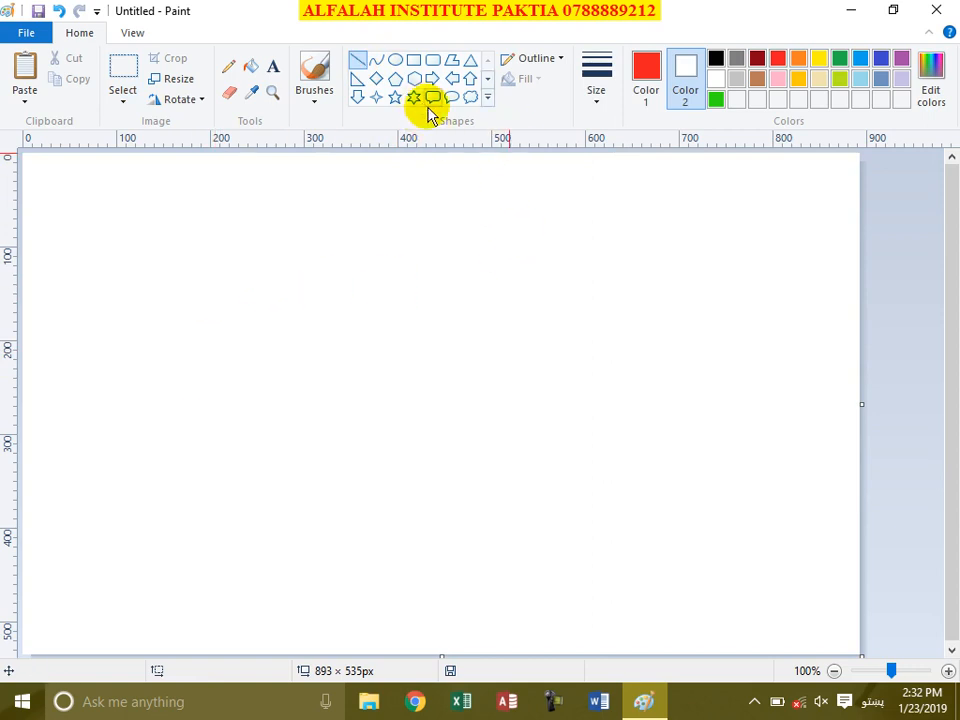
click(487, 98)
click(358, 120)
drag(244, 227, 734, 586)
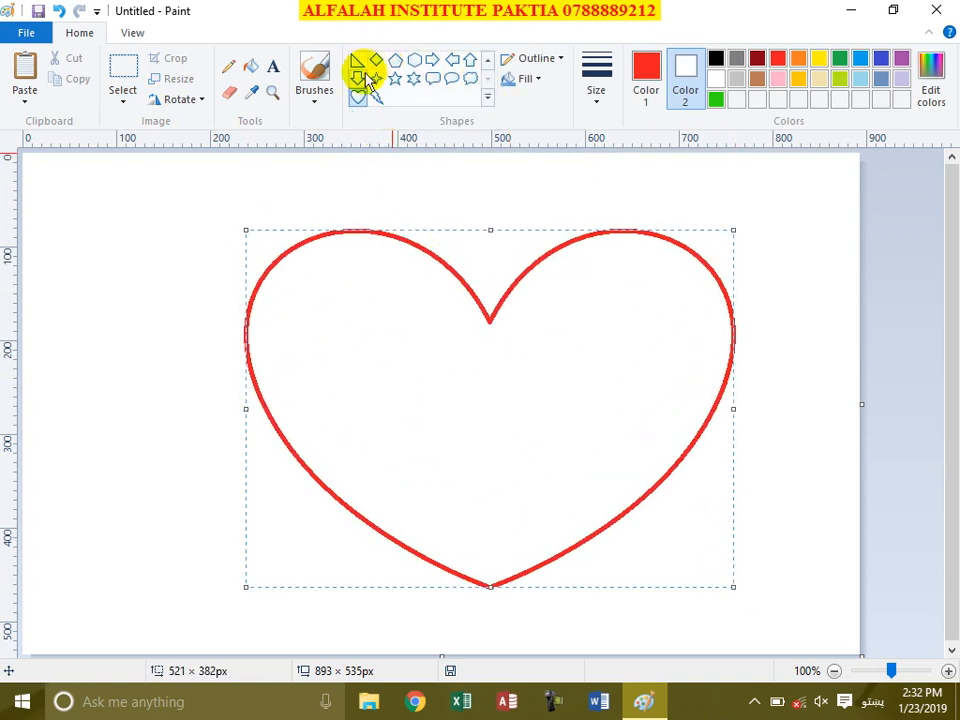
click(487, 98)
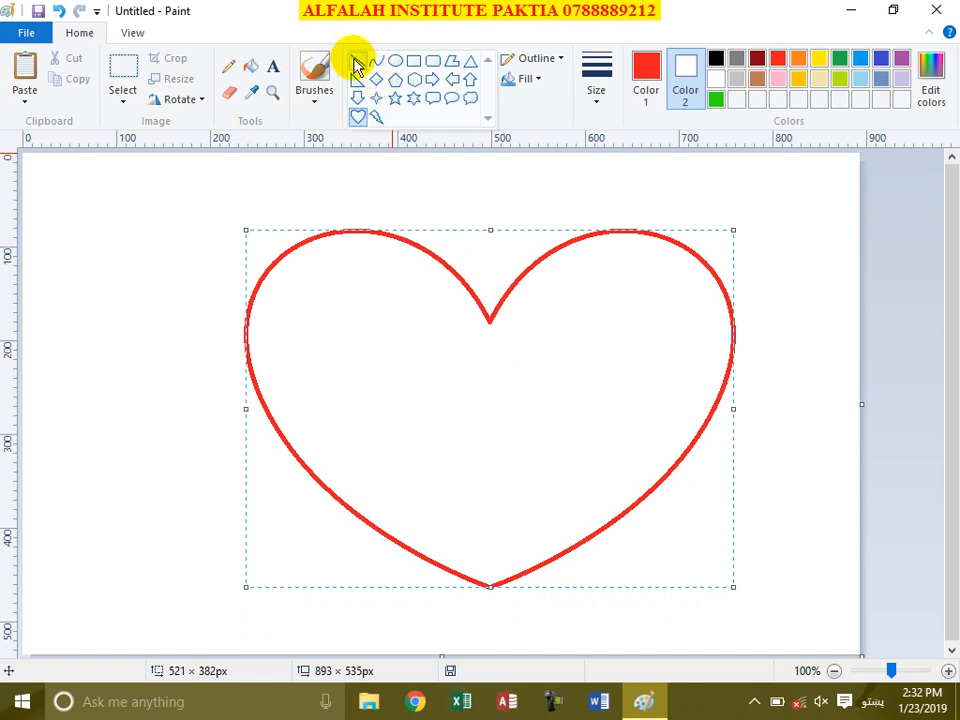
click(357, 66)
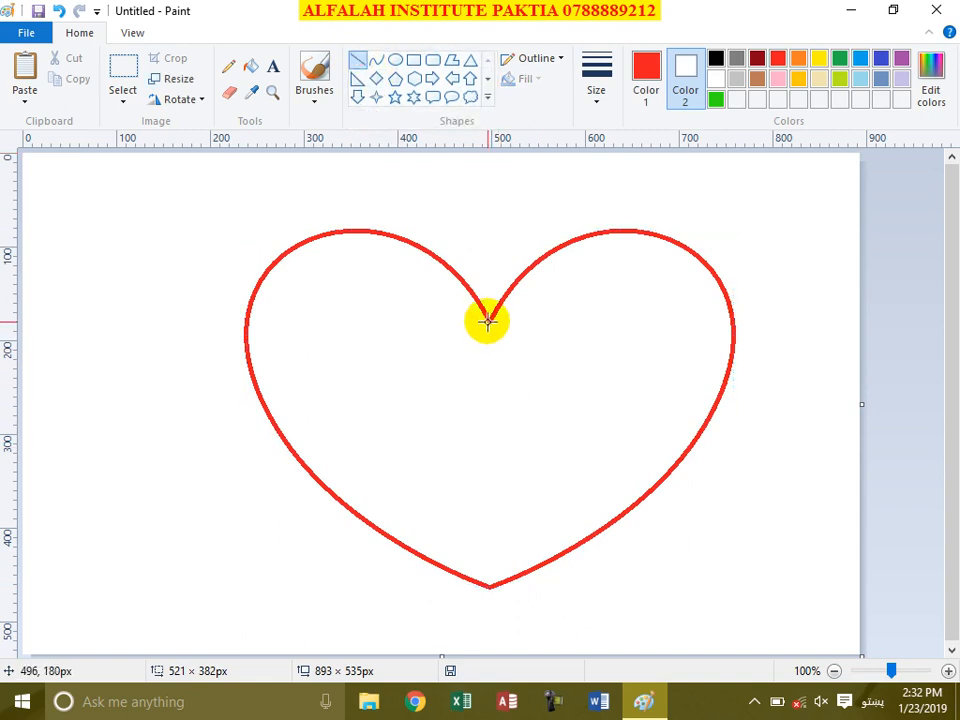
drag(491, 320, 488, 586)
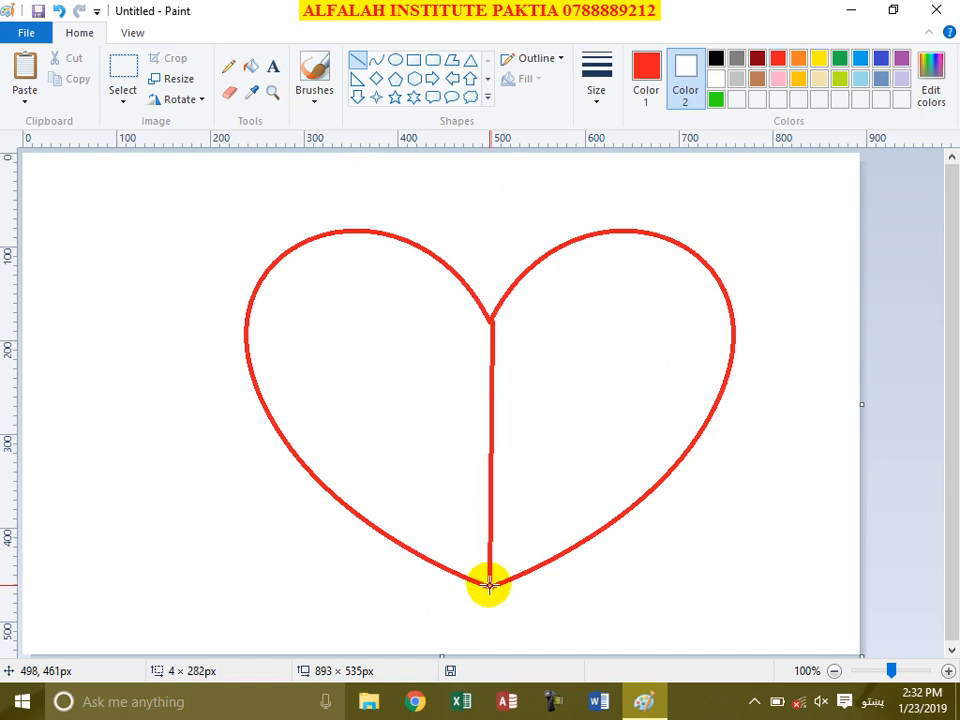
click(647, 72)
click(251, 66)
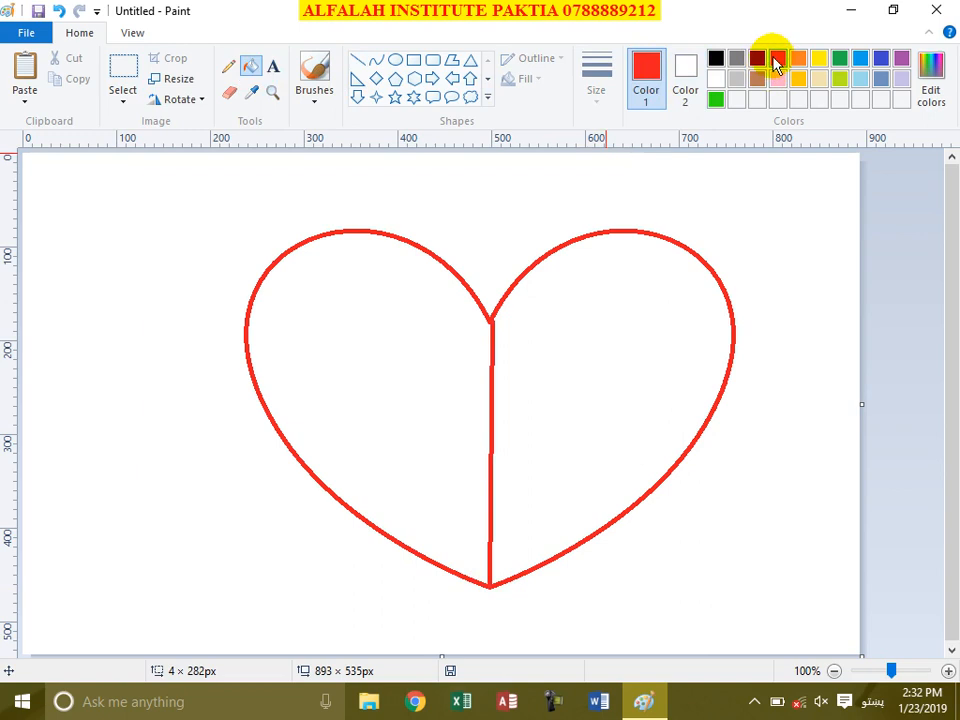
click(399, 350)
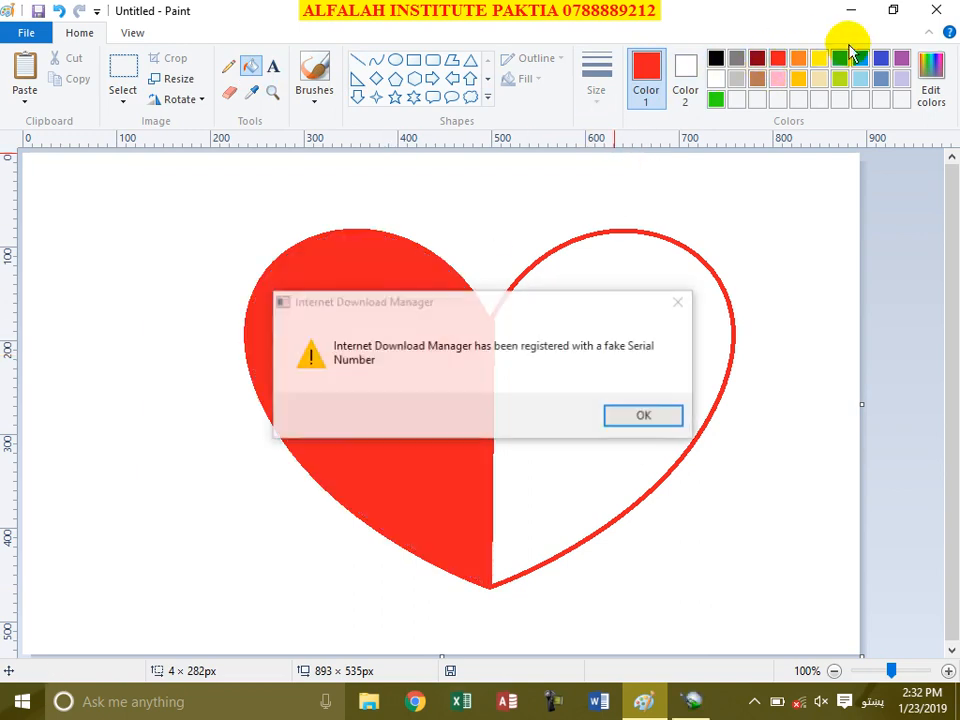
click(862, 60)
click(583, 262)
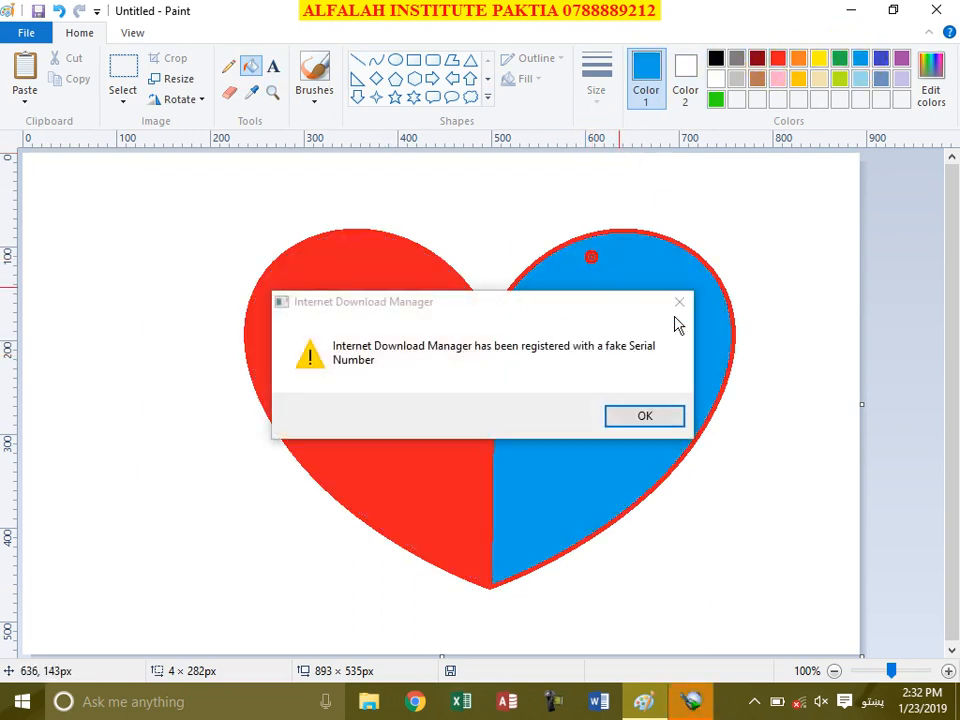
click(680, 304)
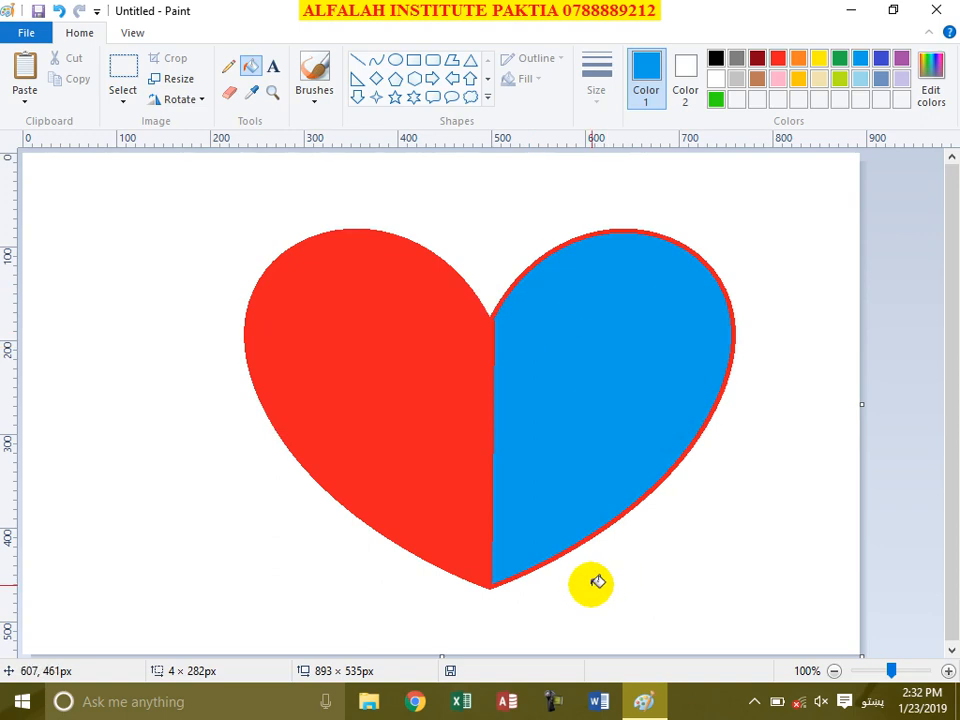
key(ctrl+a)
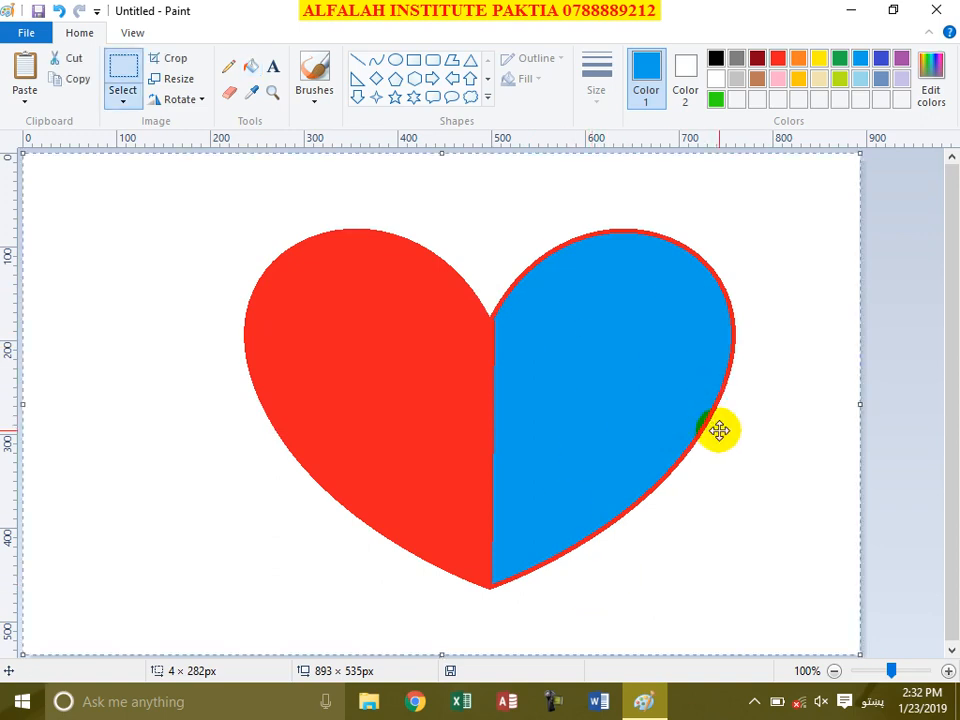
key(Delete)
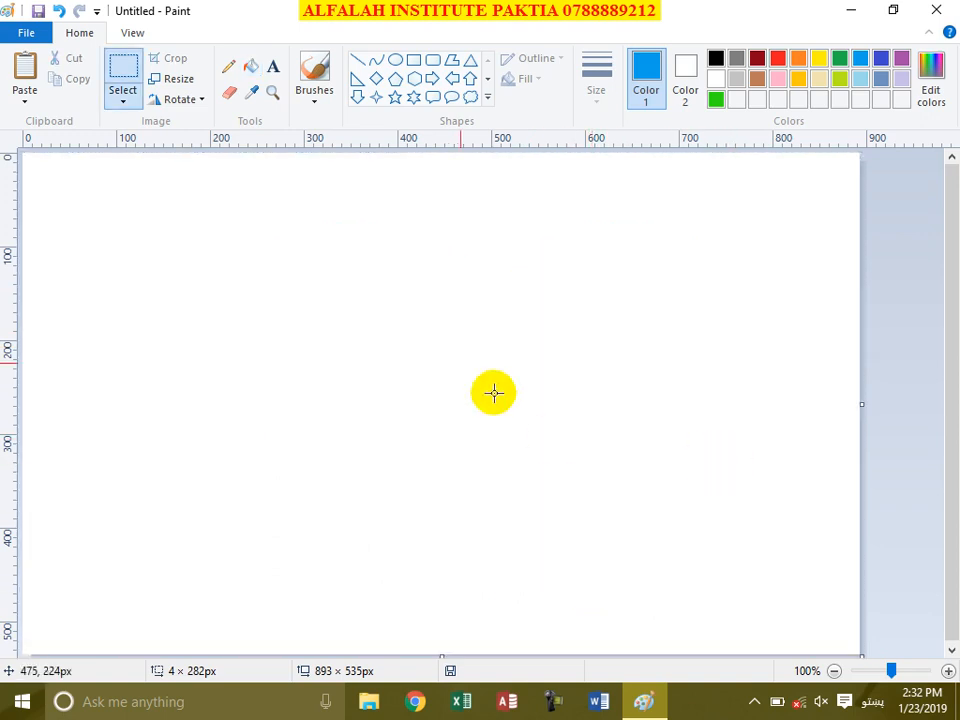
click(360, 62)
click(414, 62)
drag(161, 251, 680, 528)
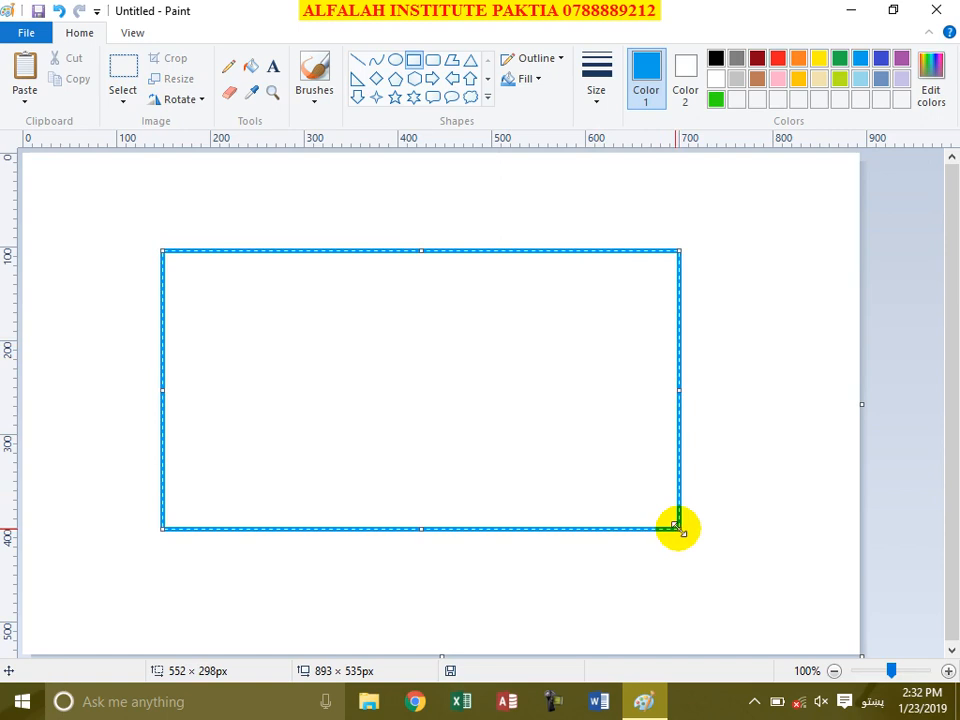
click(360, 64)
mouse_move(315, 254)
mouse_down()
mouse_move(307, 516)
mouse_move(311, 529)
mouse_move(317, 522)
mouse_up()
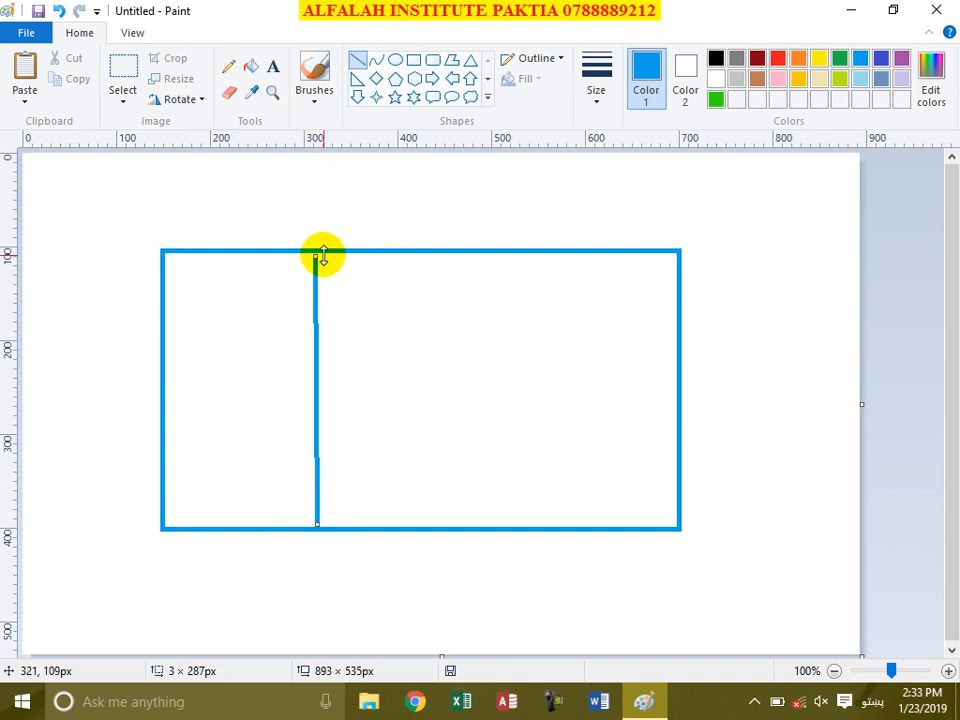
drag(317, 255, 322, 252)
drag(524, 252, 527, 524)
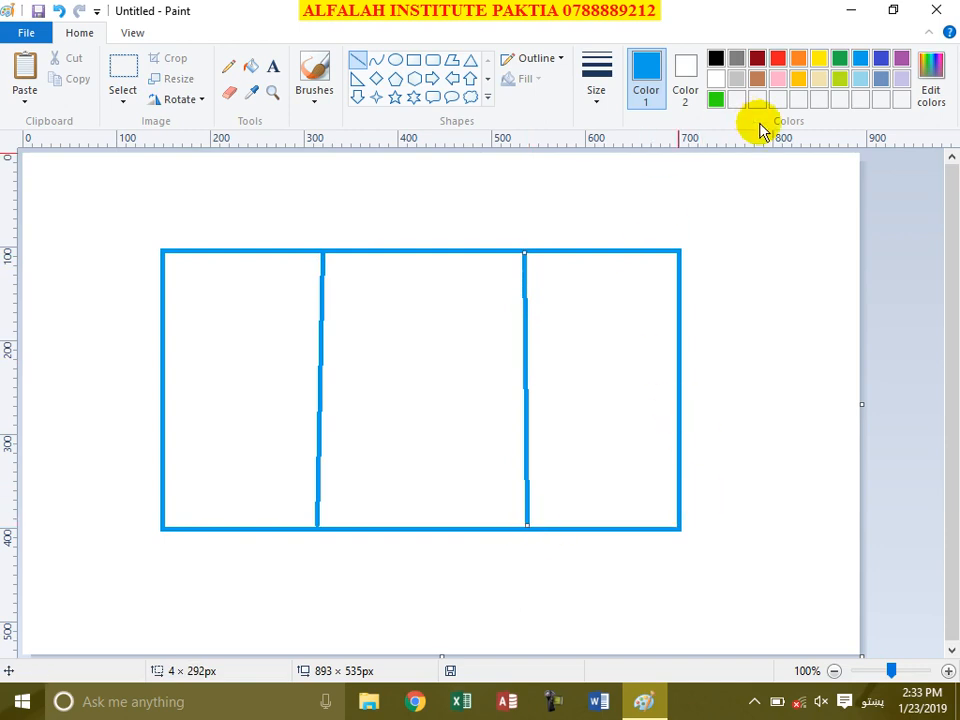
click(716, 59)
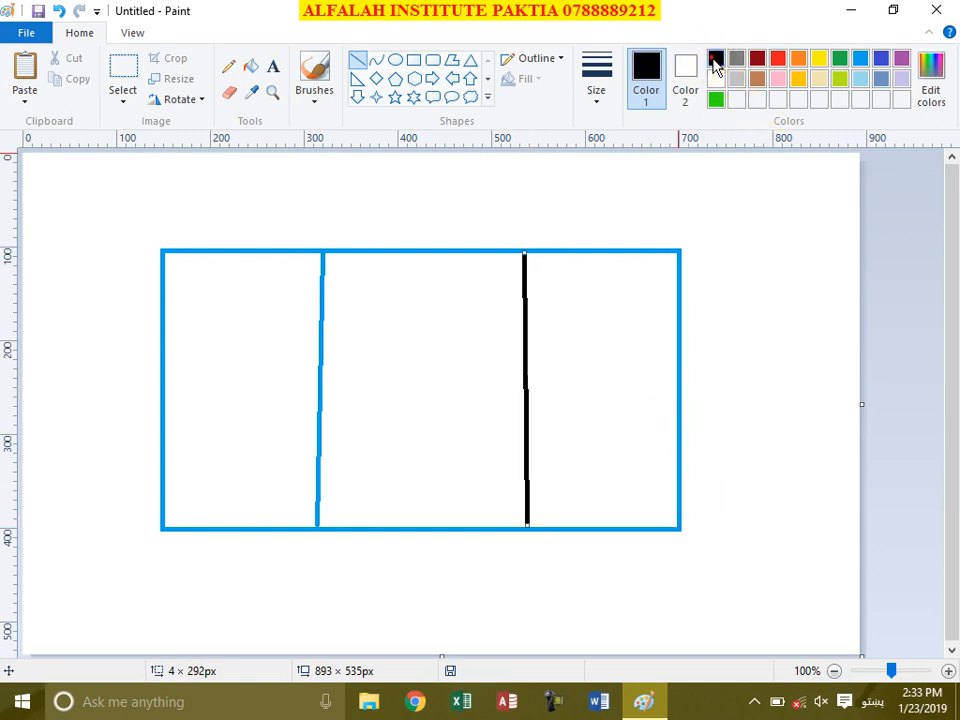
click(250, 66)
click(193, 408)
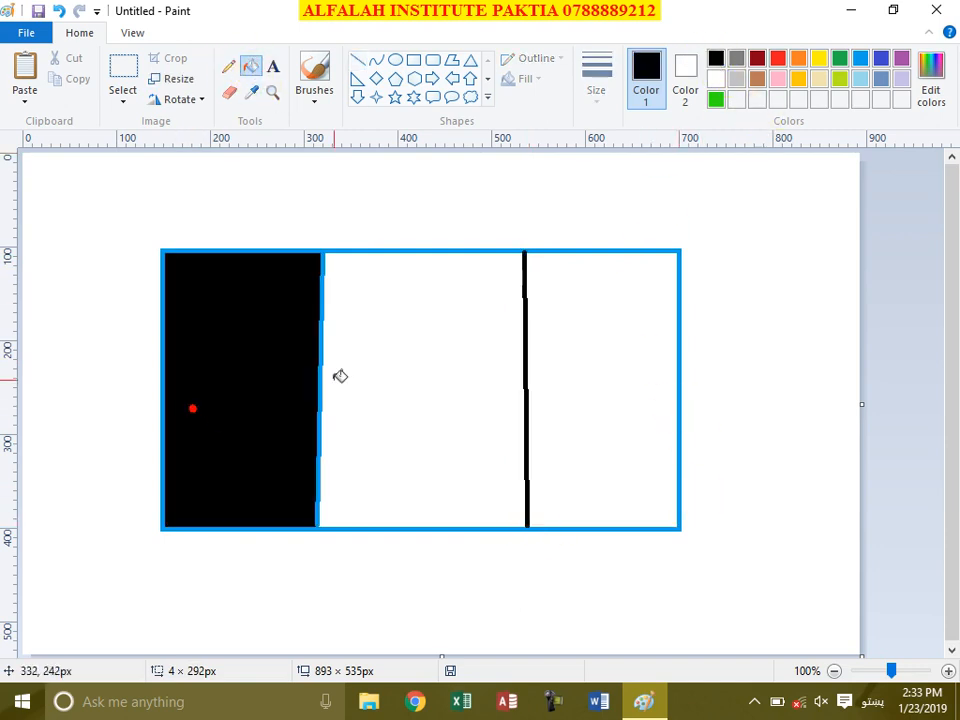
click(781, 60)
click(437, 344)
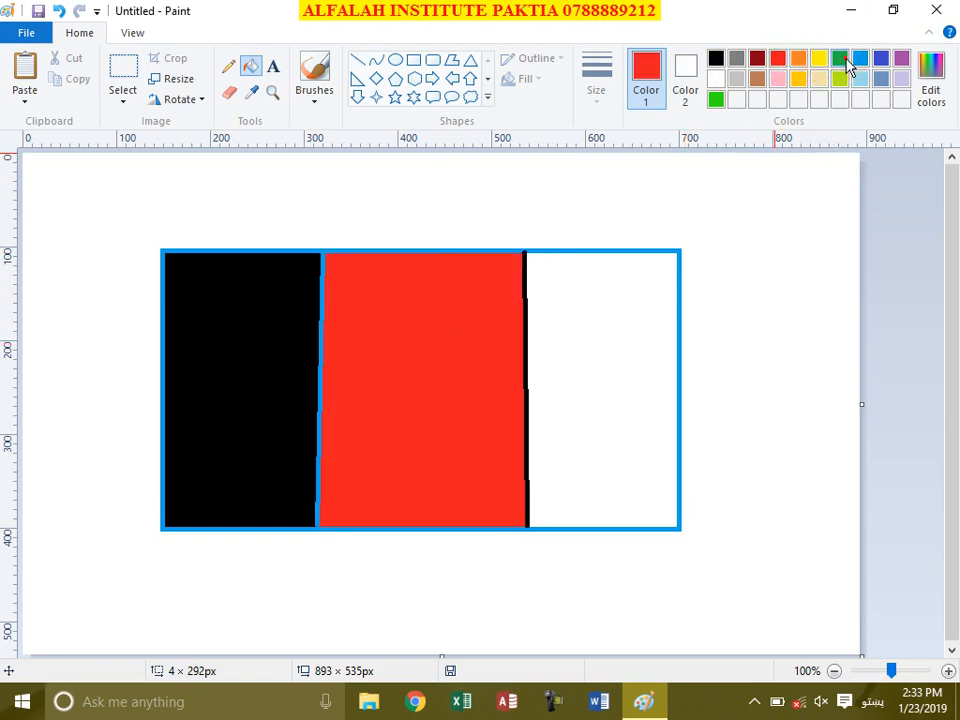
click(576, 361)
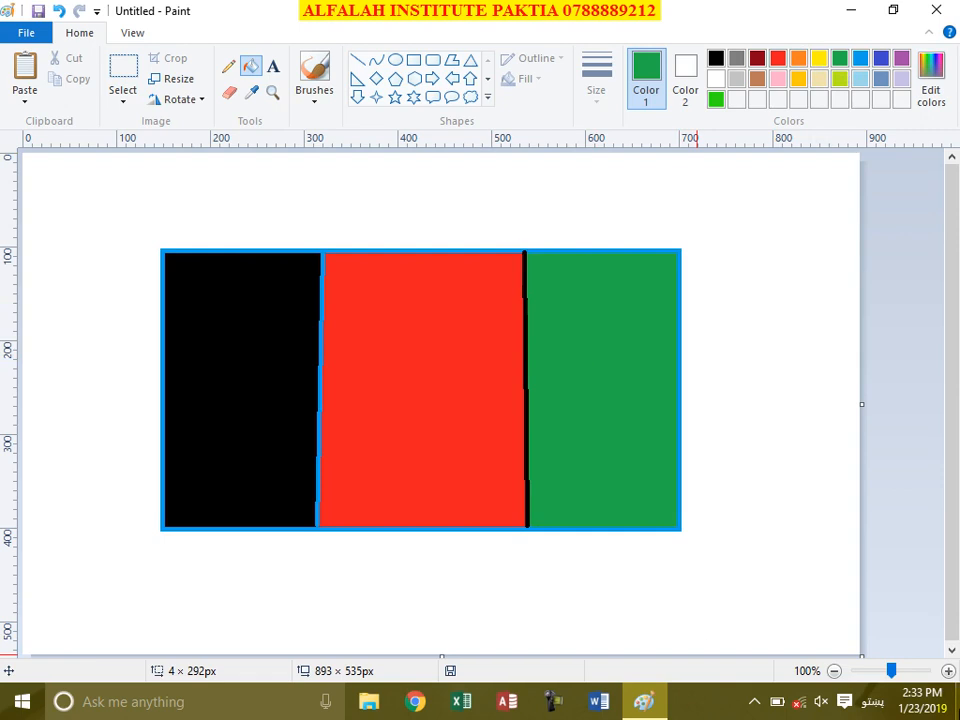
key(ctrl+a)
key(Delete)
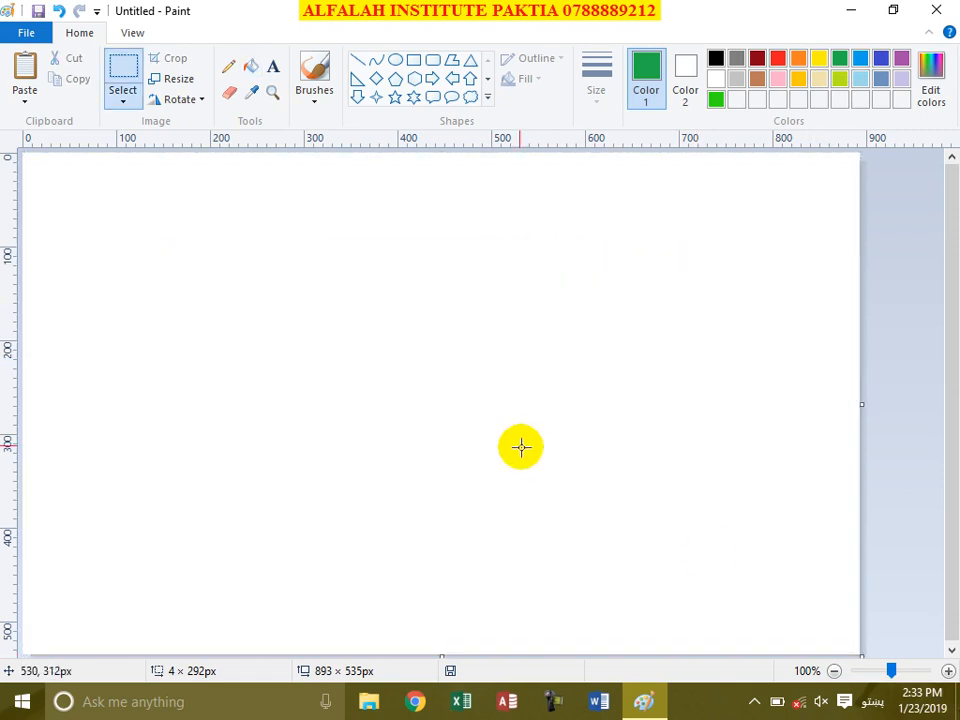
Step: Draw two parallel green upward arcs with a dashed centre line between them, then select all
click(375, 63)
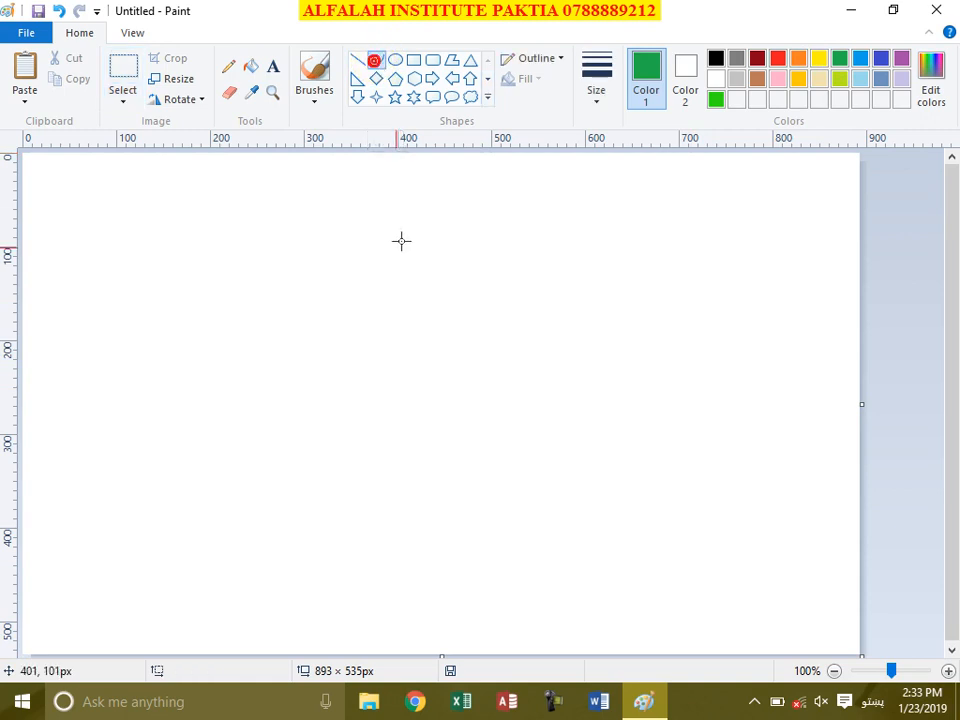
drag(149, 362, 696, 362)
click(370, 249)
drag(370, 249, 384, 195)
click(359, 61)
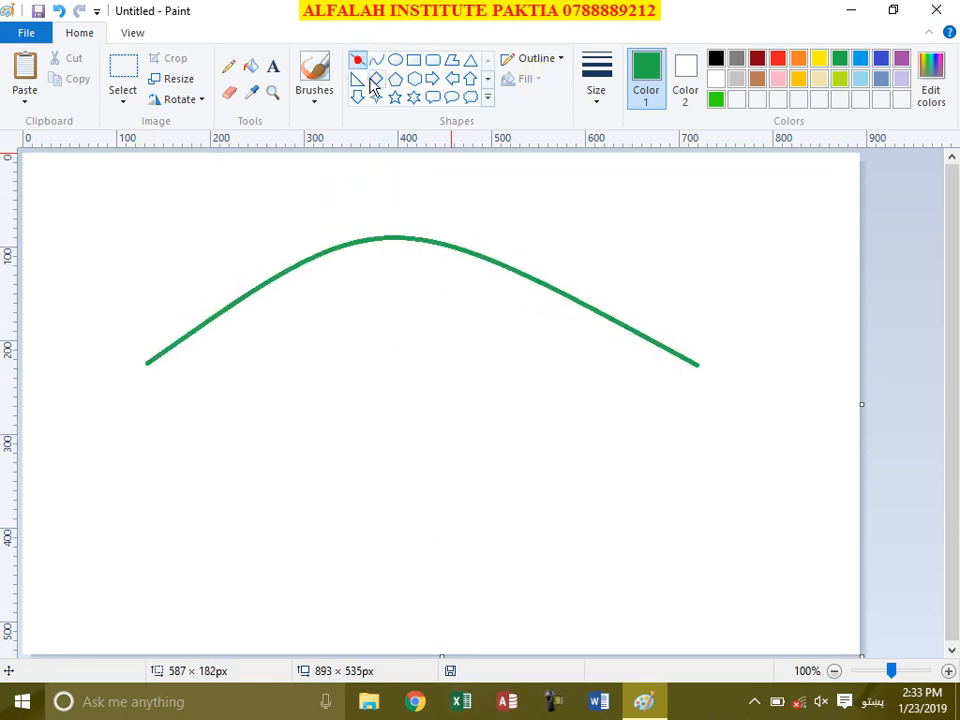
click(375, 62)
drag(164, 453, 692, 451)
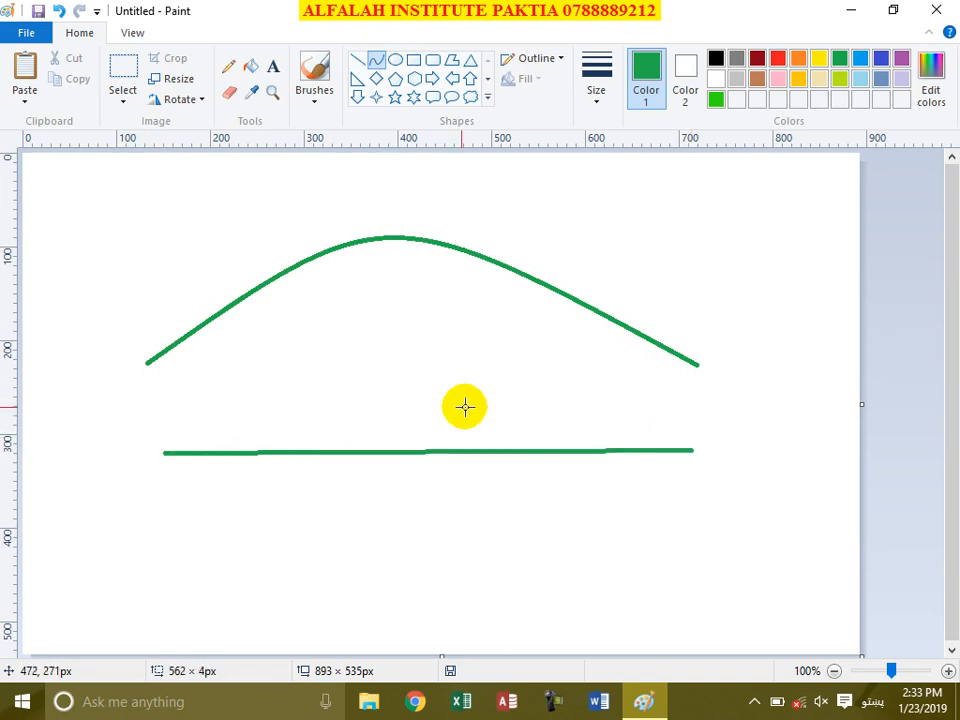
drag(369, 364, 382, 284)
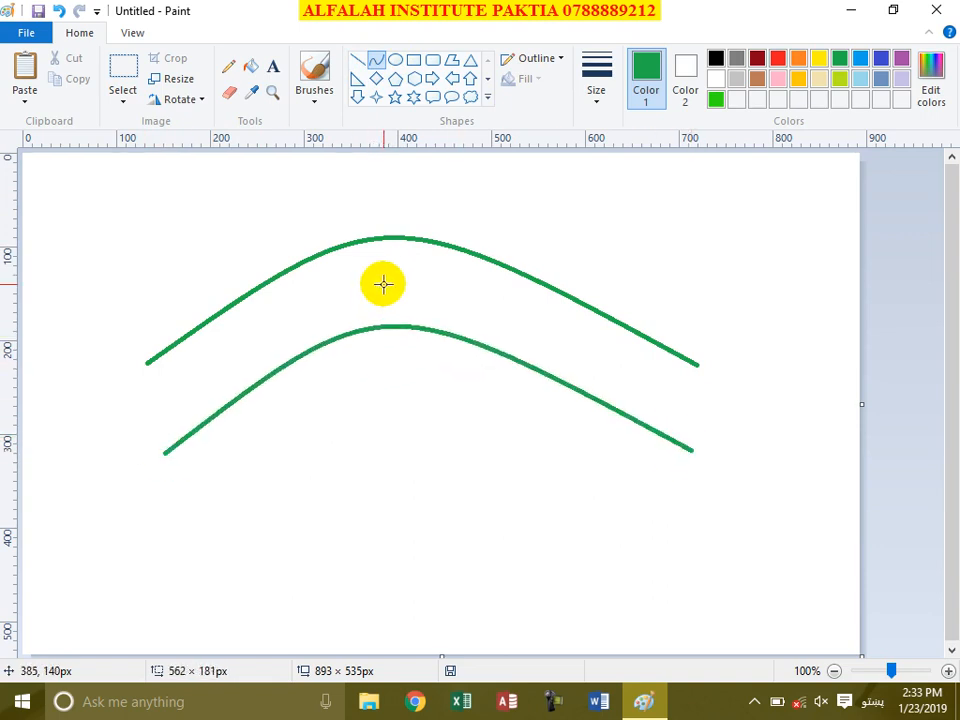
click(358, 61)
mouse_move(167, 394)
mouse_down()
mouse_move(330, 300)
mouse_move(431, 285)
mouse_move(484, 314)
mouse_move(585, 343)
mouse_move(681, 393)
mouse_up()
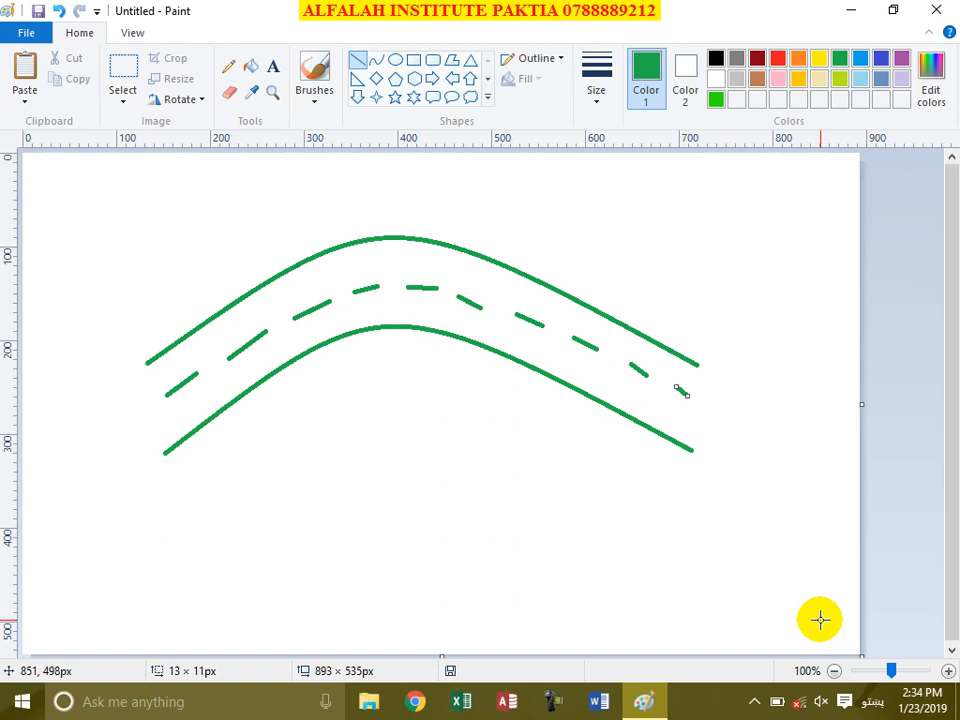
key(ctrl+a)
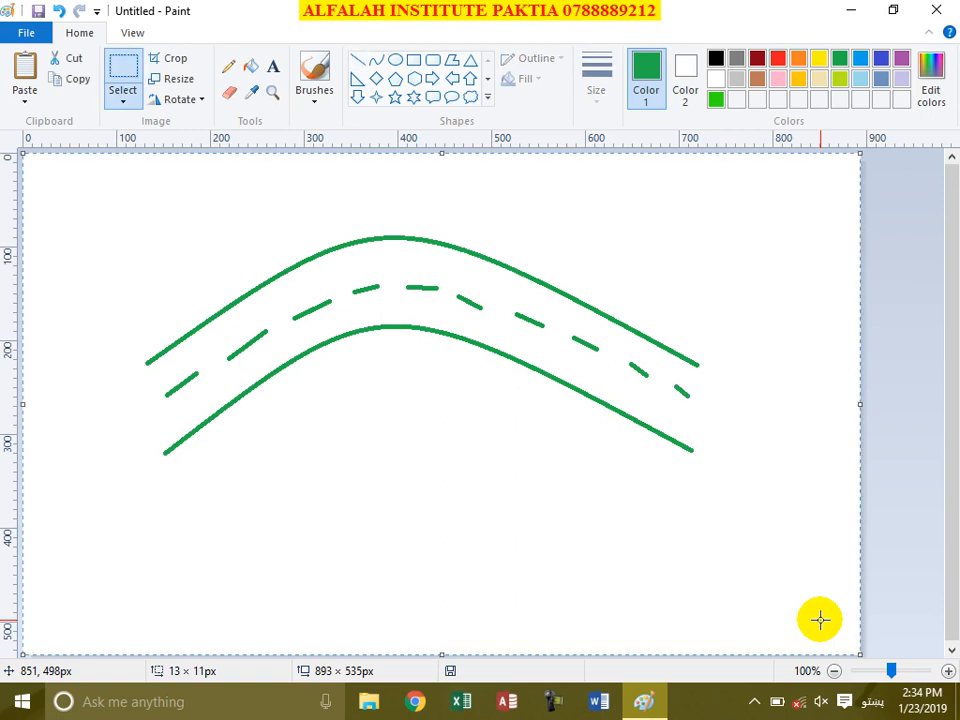
Step: Erase the road and draw a slanted green parallelogram outline, about 520×279 px
key(Delete)
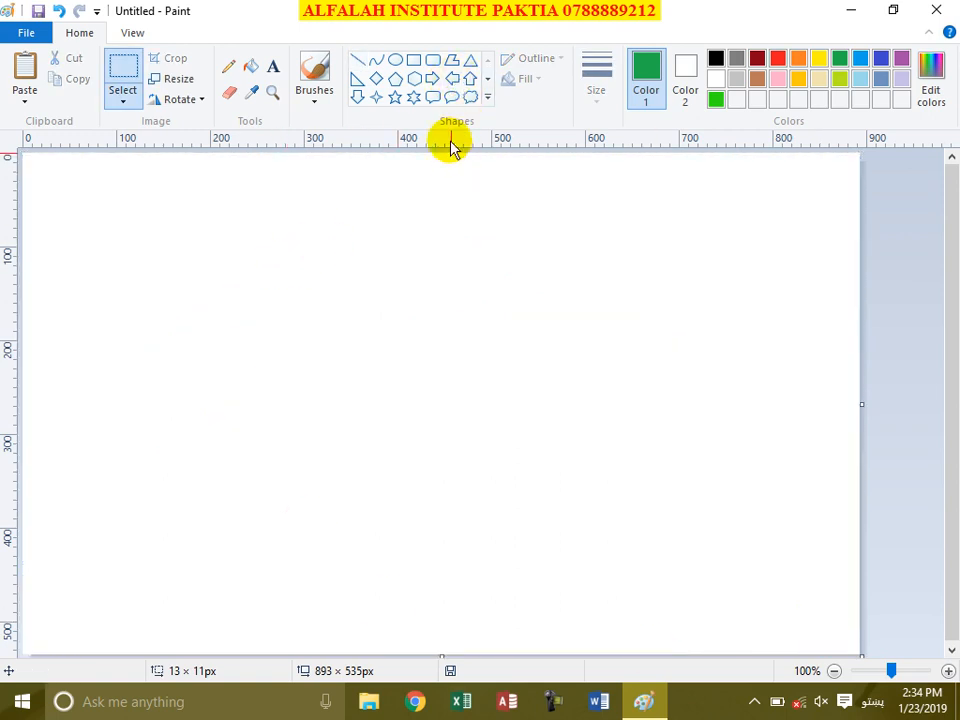
click(451, 64)
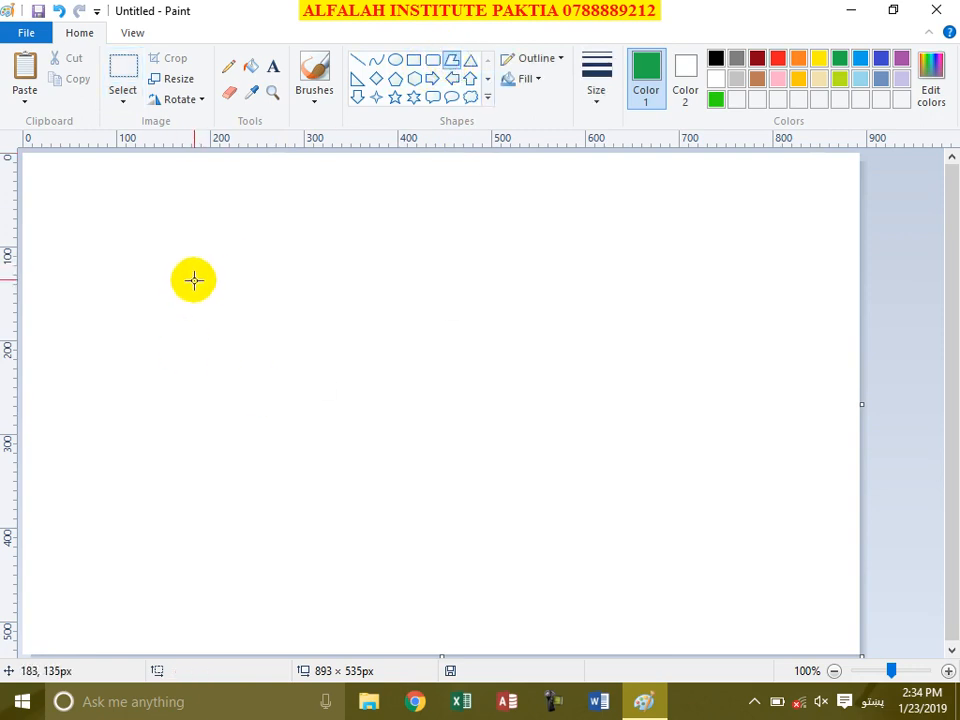
drag(208, 273, 626, 286)
click(574, 532)
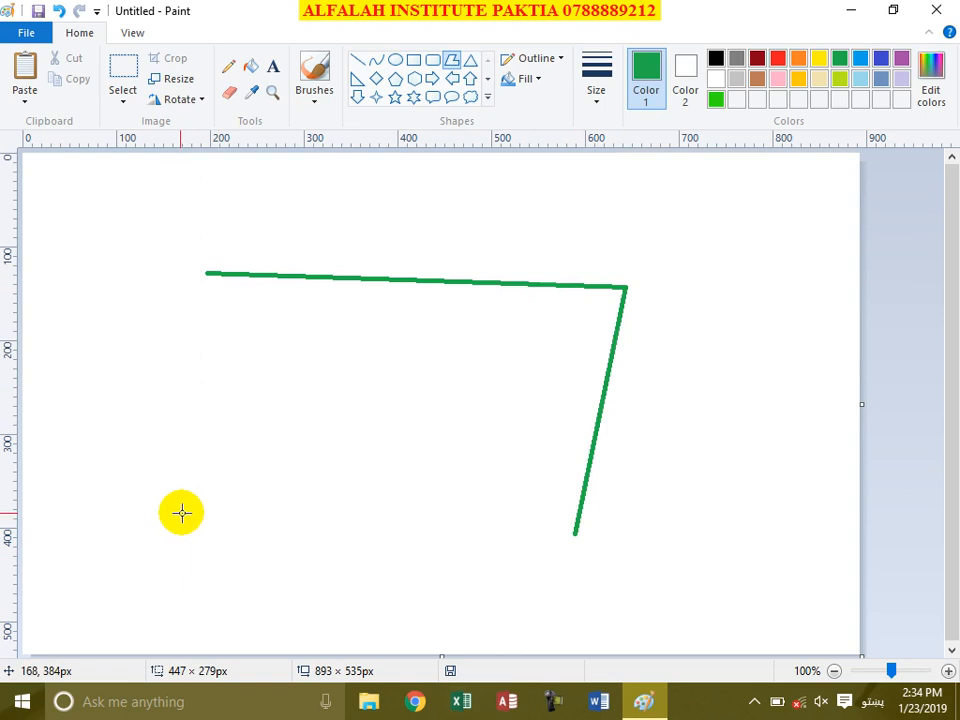
drag(137, 513, 139, 505)
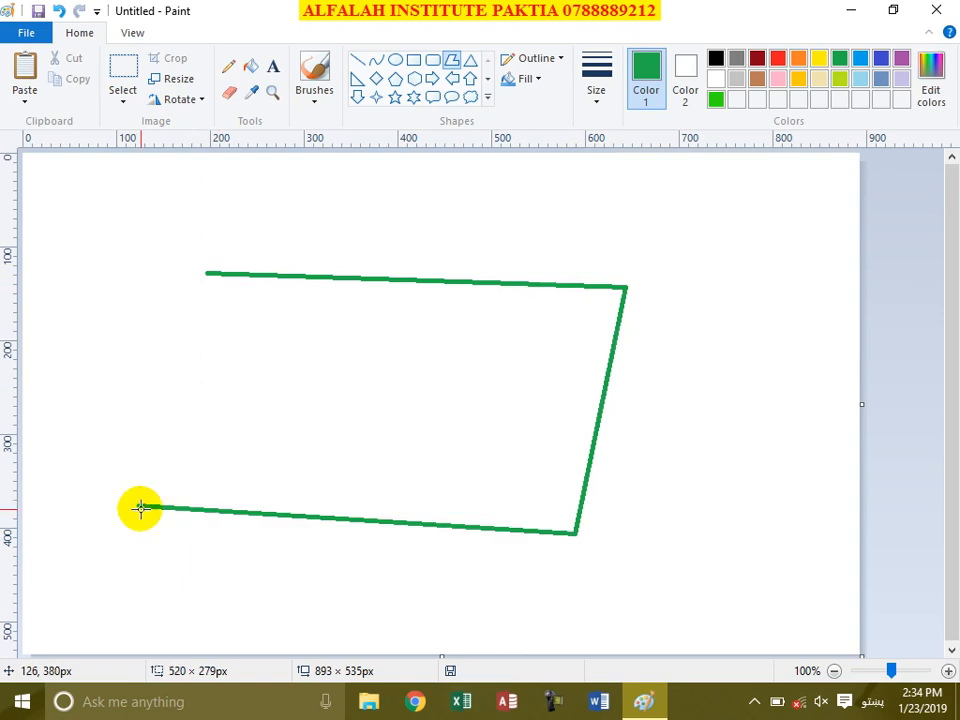
click(206, 272)
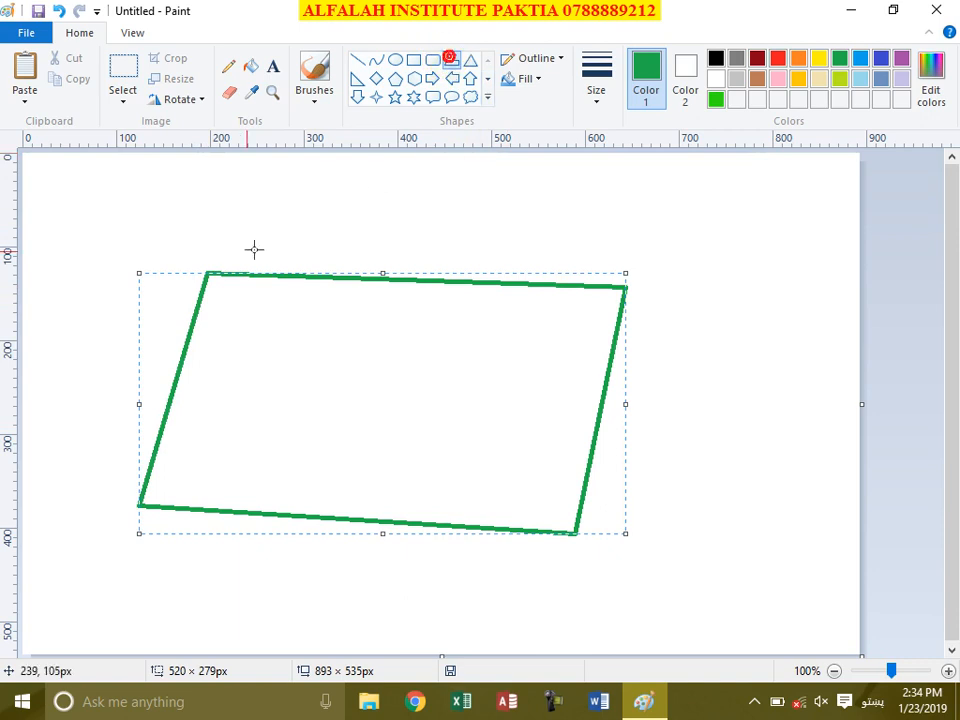
click(241, 318)
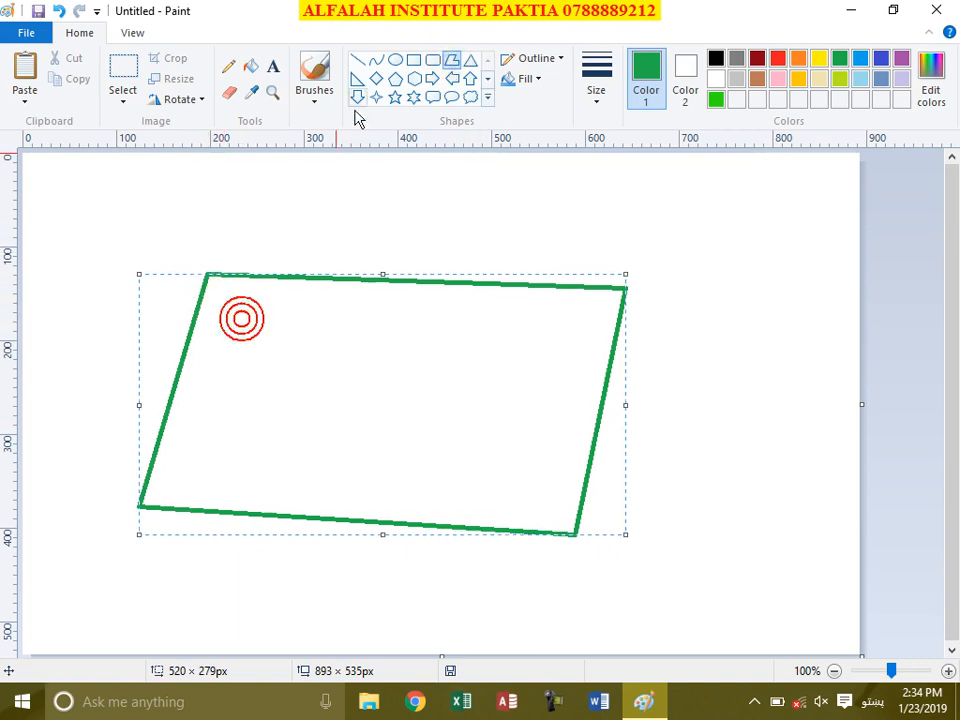
click(357, 59)
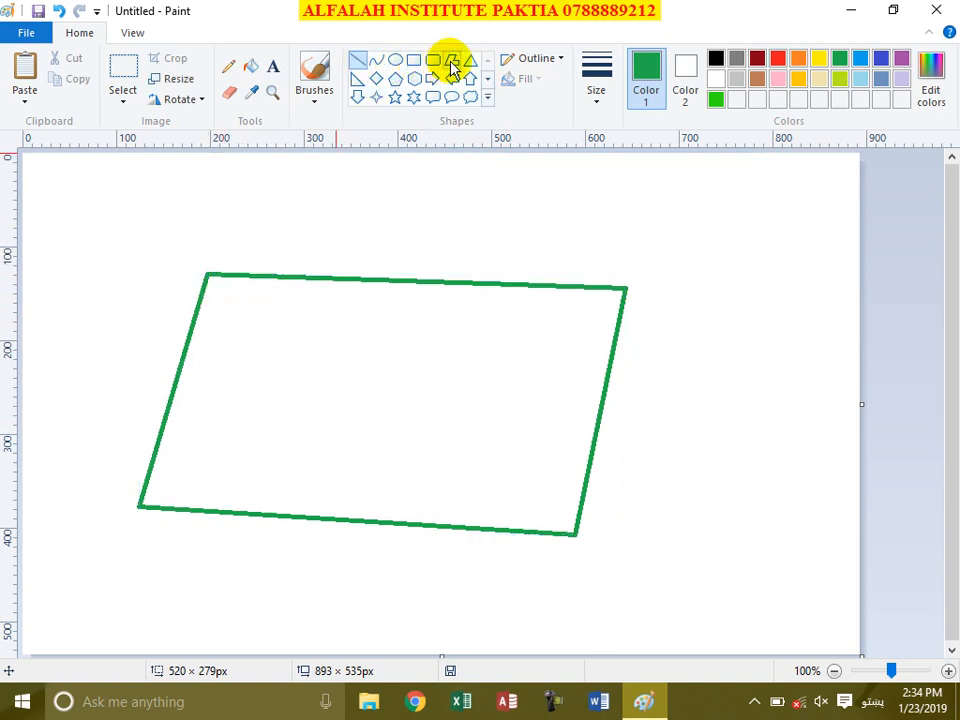
click(451, 61)
Step: Draw a V-shaped flap from the top-left corner to the centre and up to the top-right corner
drag(205, 276, 402, 387)
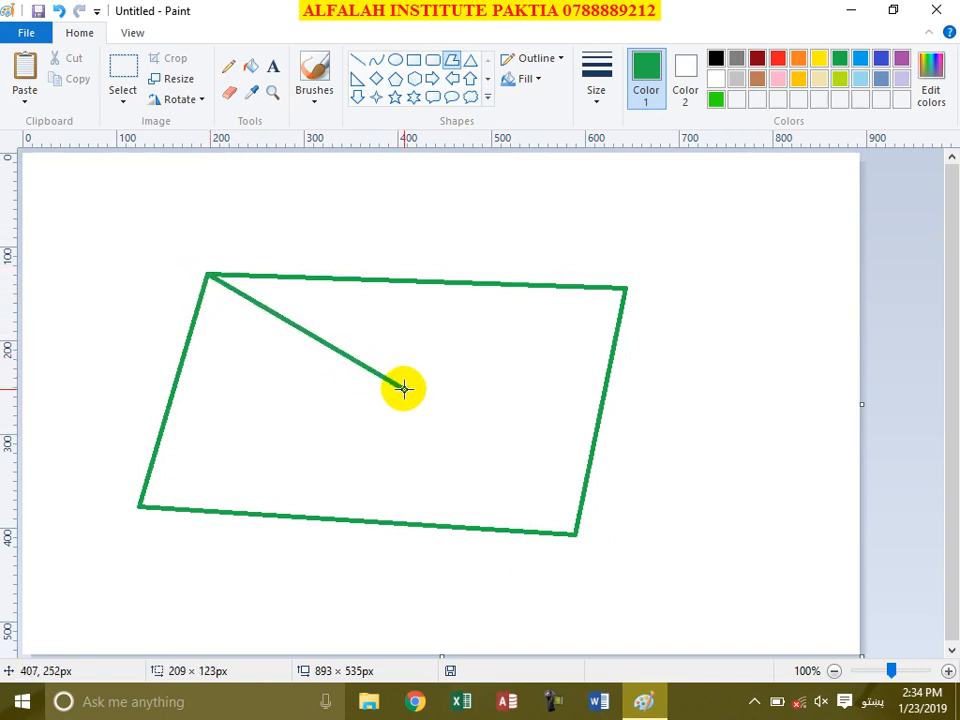
click(625, 288)
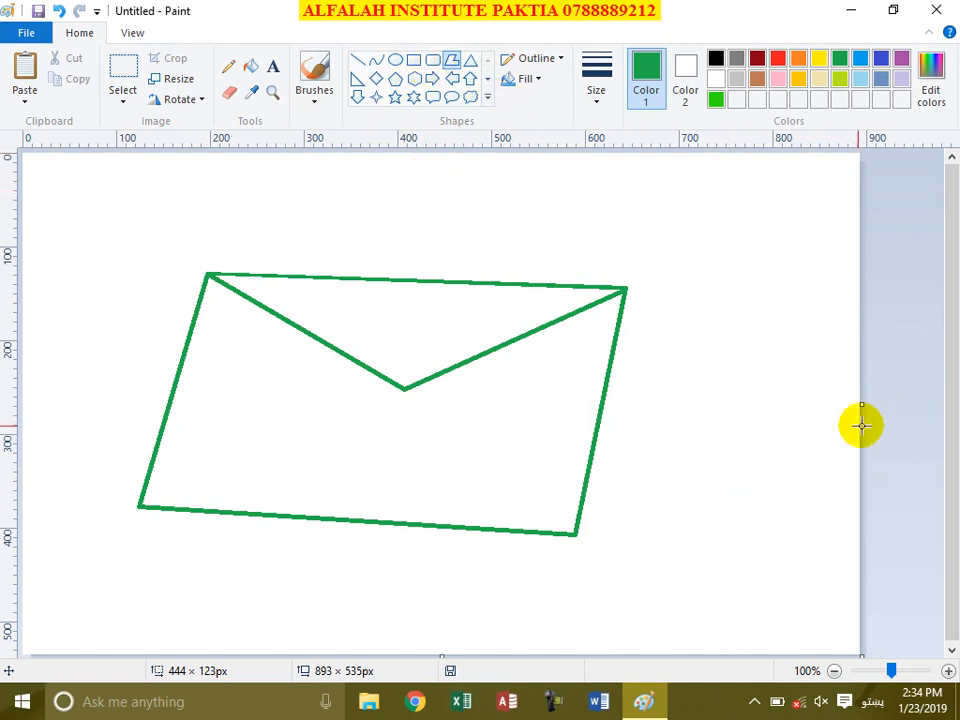
click(123, 70)
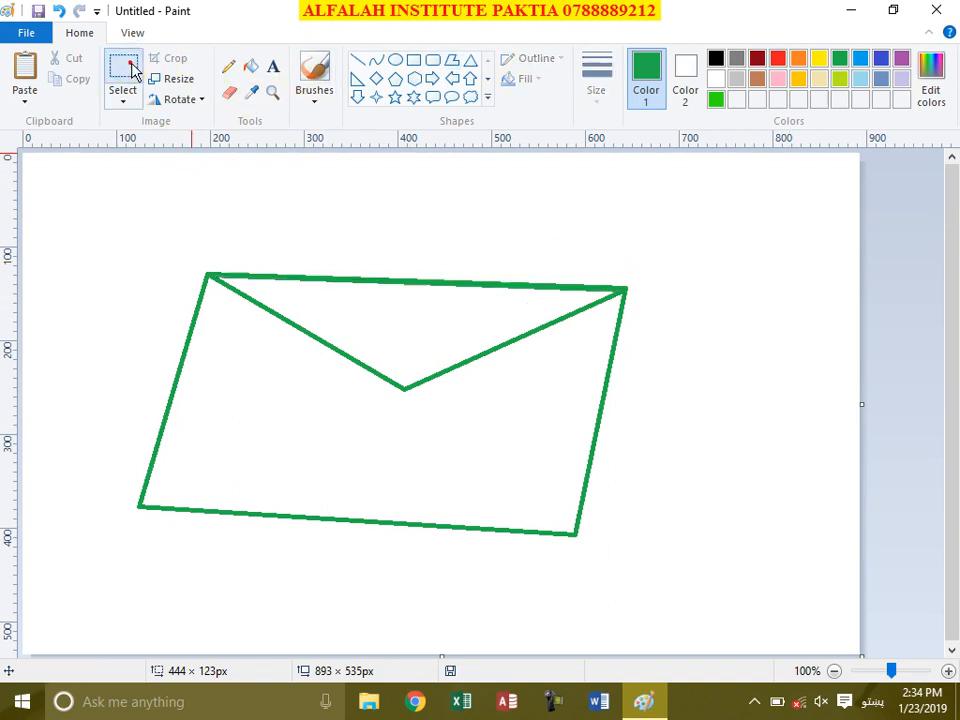
Step: Select the whole envelope and move it up into the top-left area
mouse_move(183, 248)
mouse_down()
mouse_move(236, 293)
mouse_move(195, 266)
mouse_up()
drag(133, 228, 630, 546)
drag(463, 460, 356, 358)
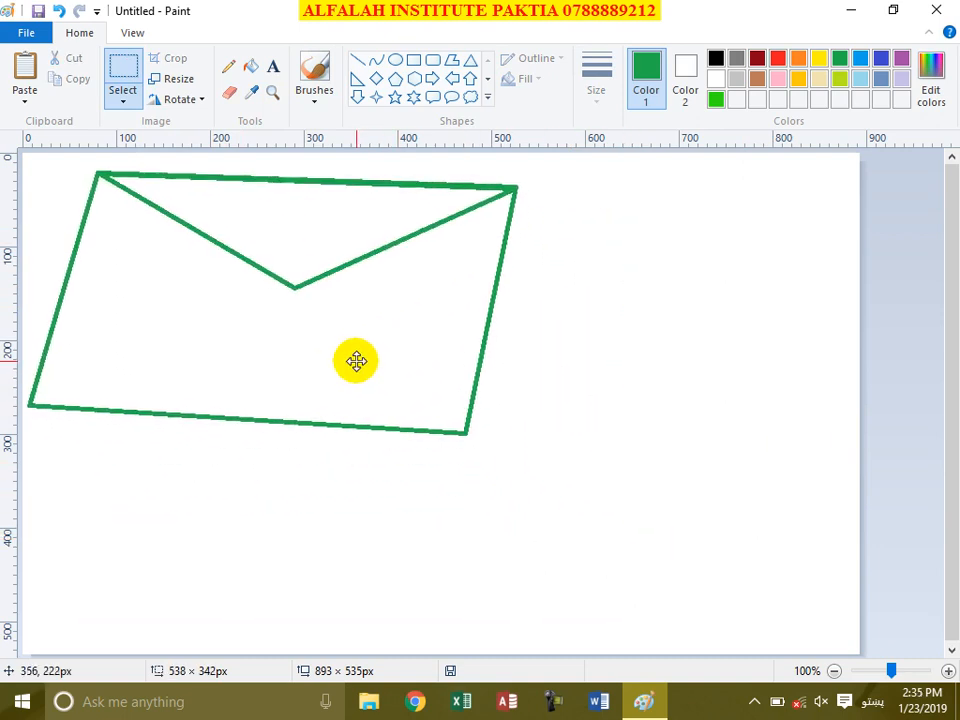
click(553, 366)
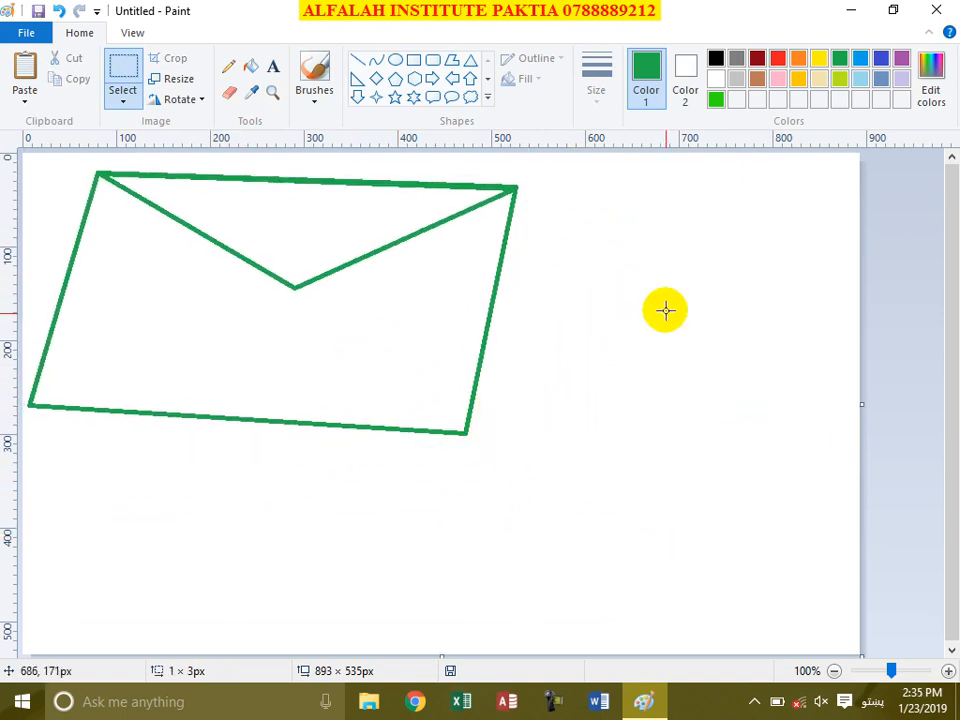
Step: Draw a trial irregular green polygon at lower right, then delete it
click(452, 60)
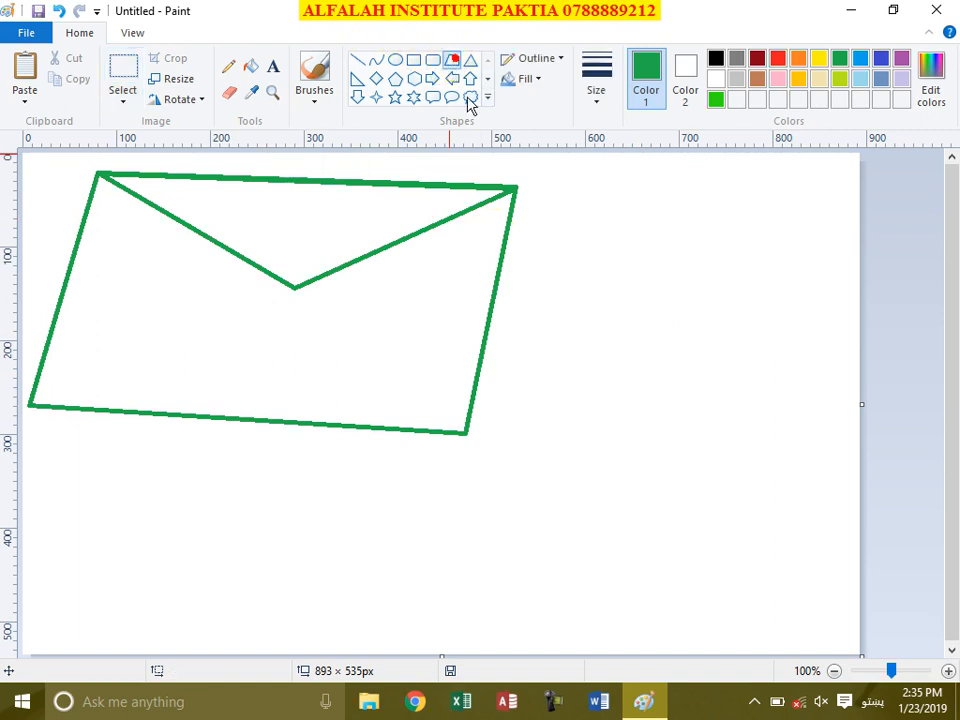
drag(599, 344, 744, 297)
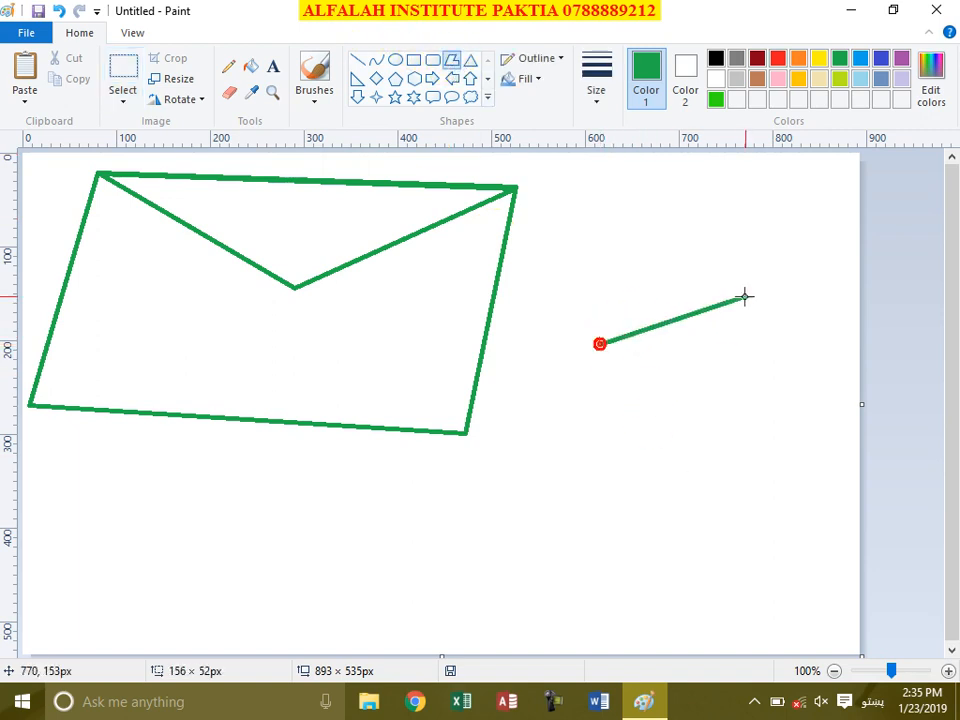
click(803, 512)
click(428, 625)
click(368, 547)
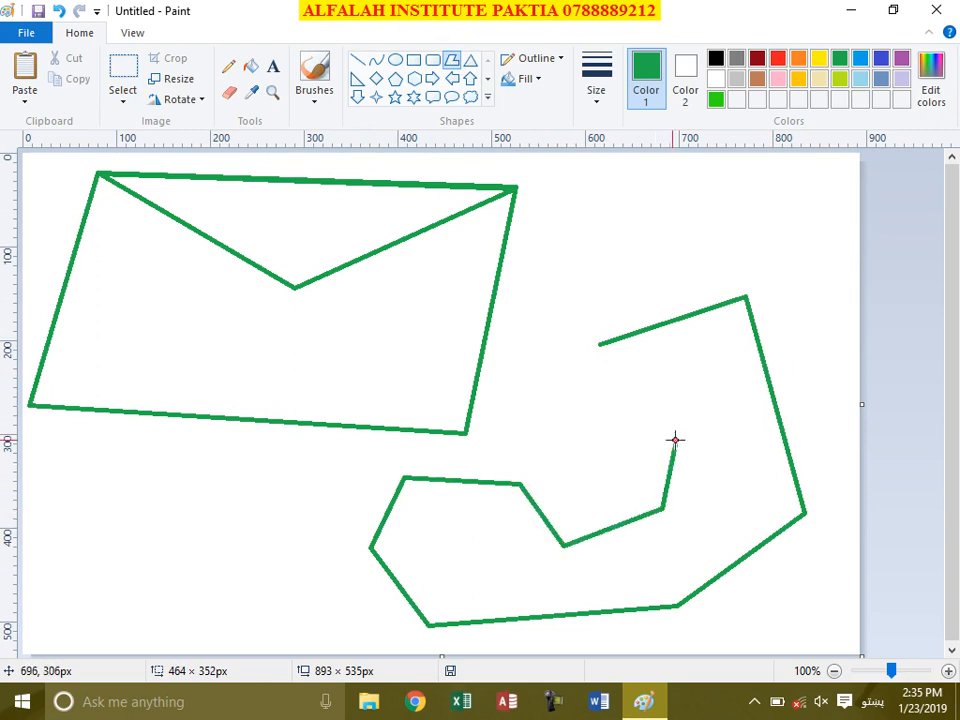
click(597, 352)
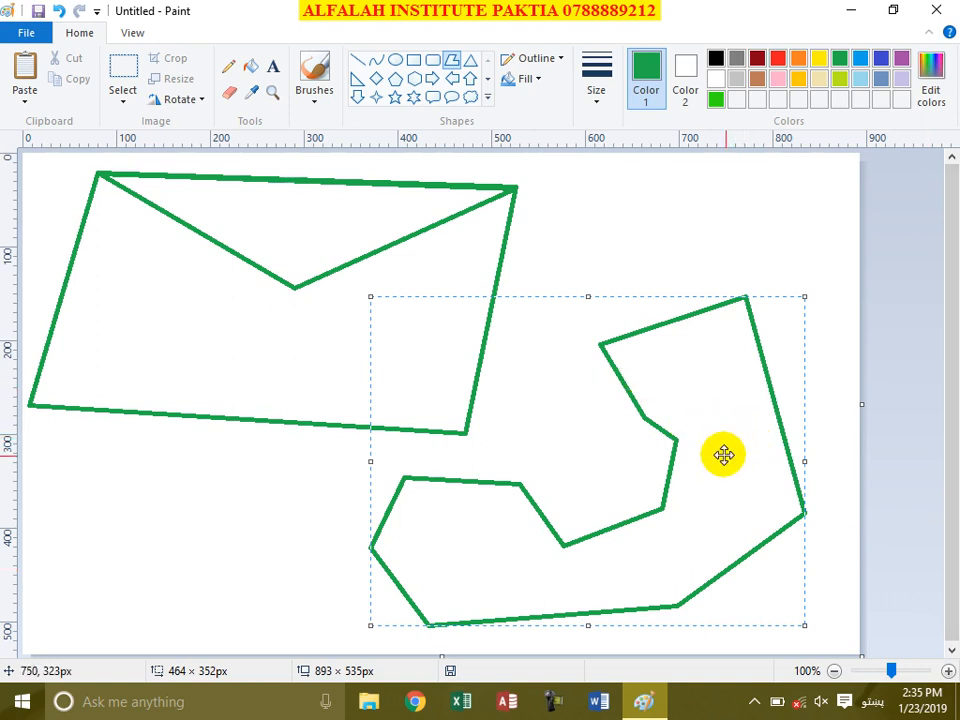
key(Delete)
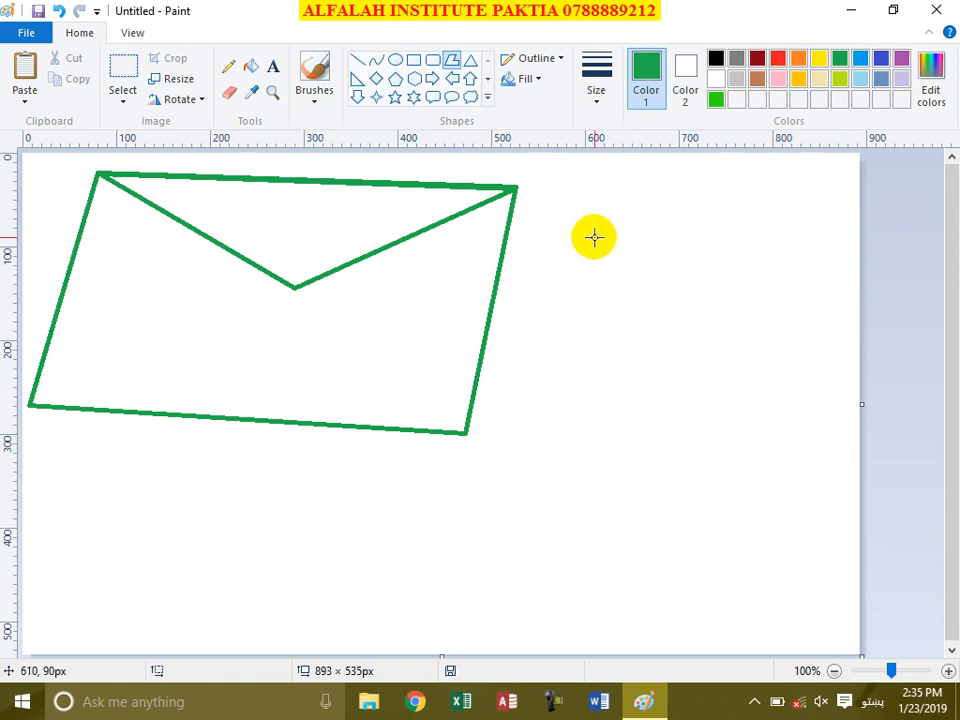
Step: Zoom the envelope drawing in and out, then return it to 100%
click(489, 100)
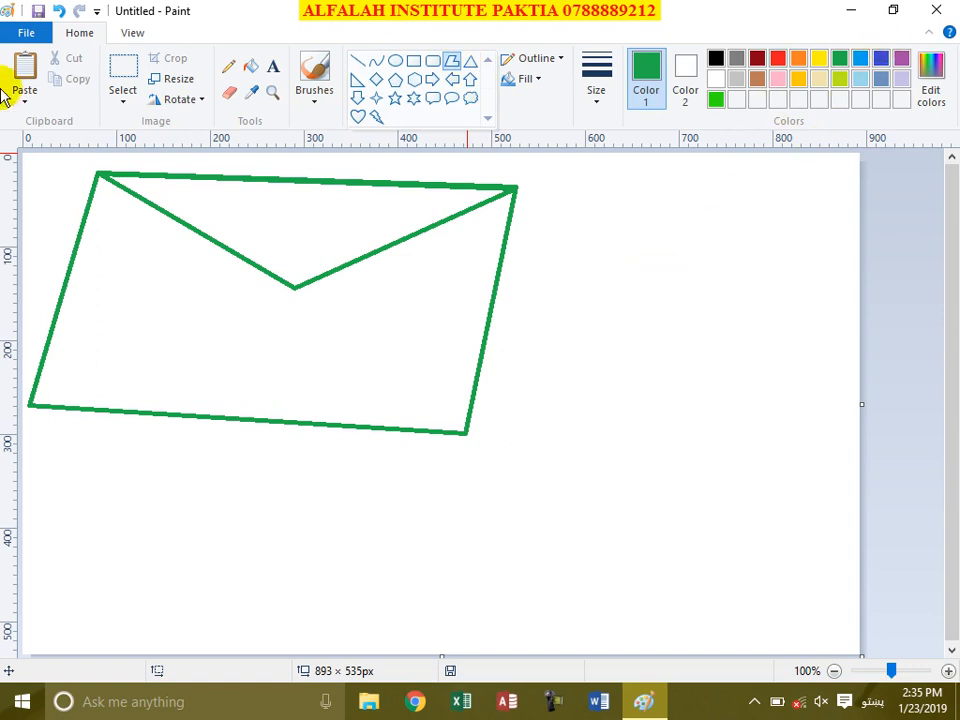
click(133, 32)
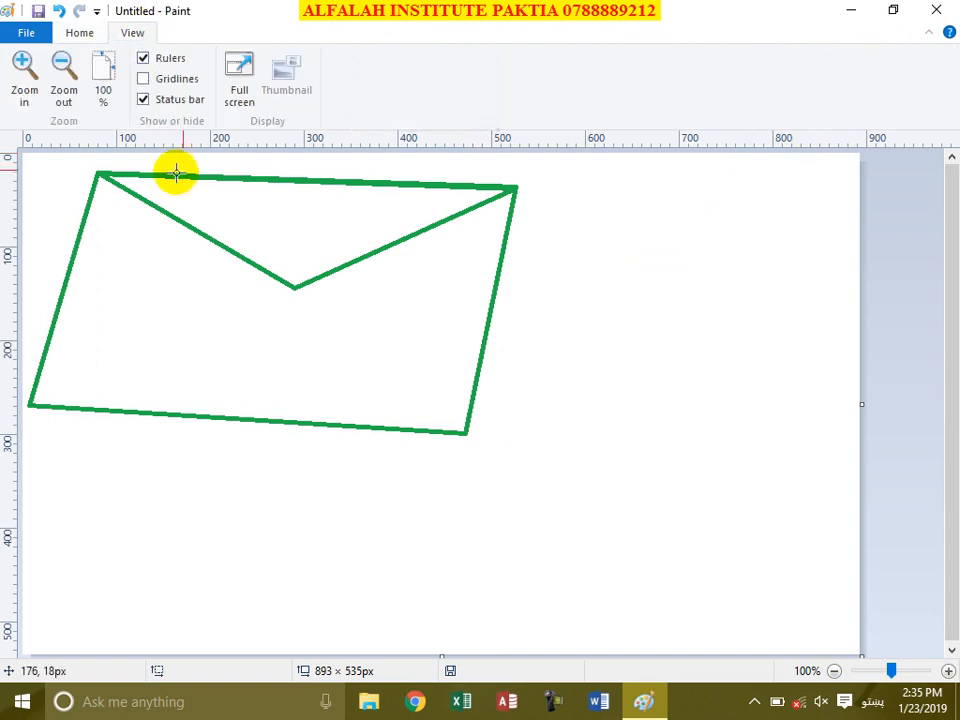
click(26, 88)
click(26, 88)
click(26, 88)
click(64, 95)
click(64, 95)
click(64, 95)
click(64, 95)
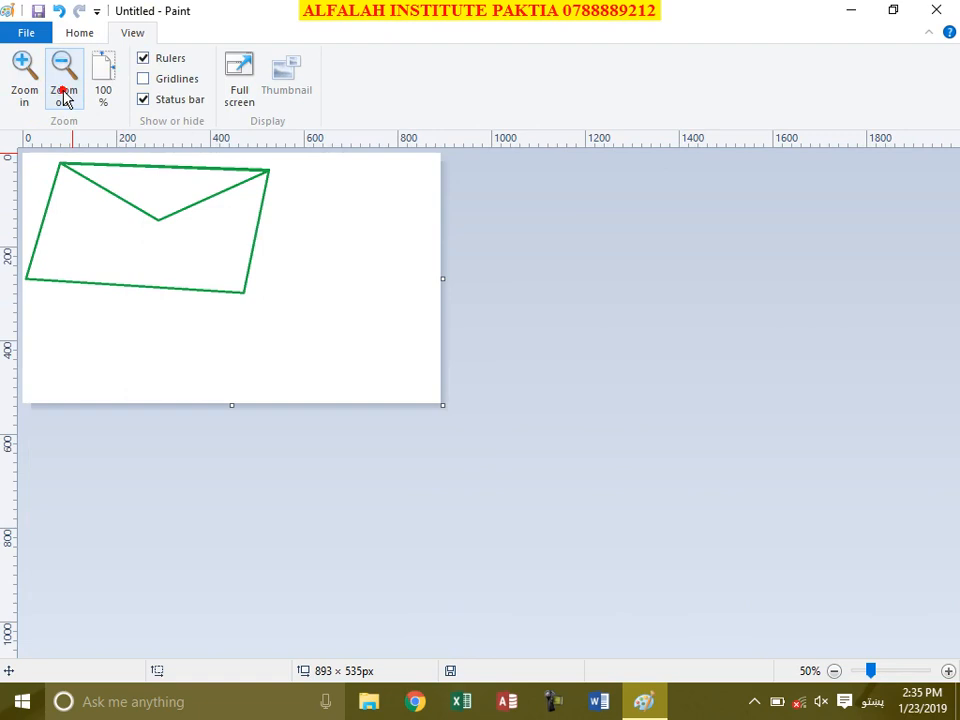
click(105, 92)
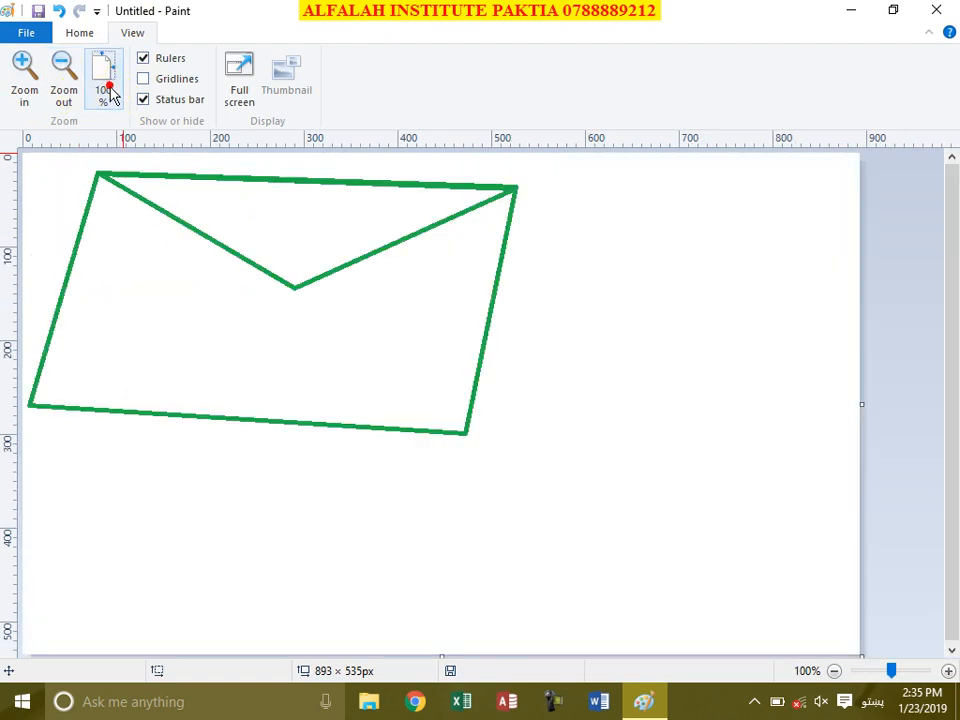
Step: Toggle rulers, gridlines and status bar, dismiss a warning, then view the envelope full screen
click(165, 62)
click(167, 64)
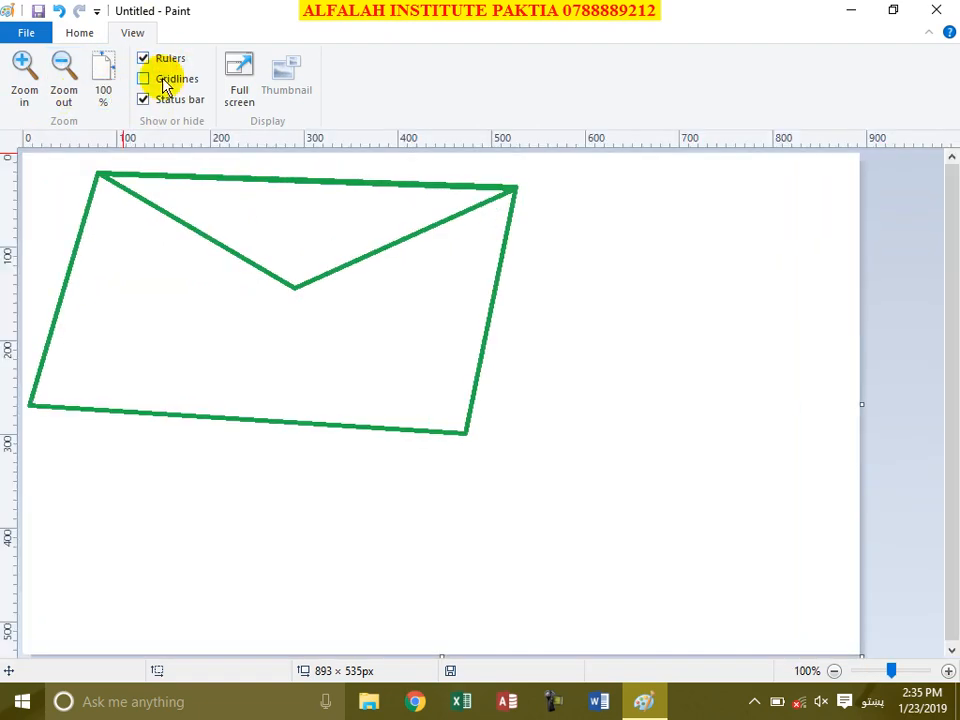
click(165, 82)
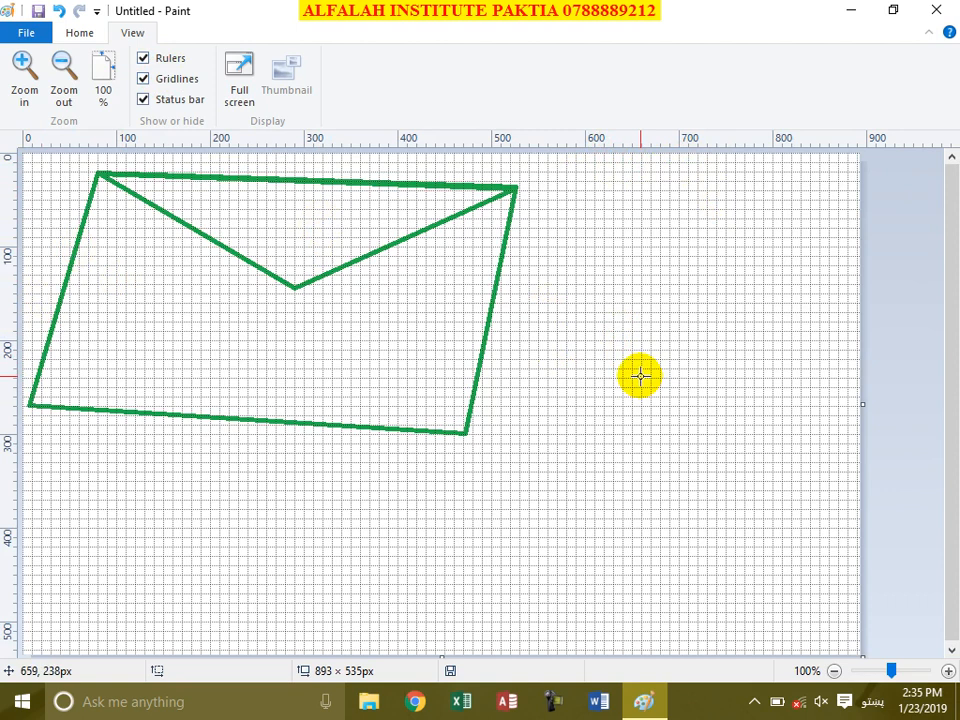
click(143, 79)
click(660, 414)
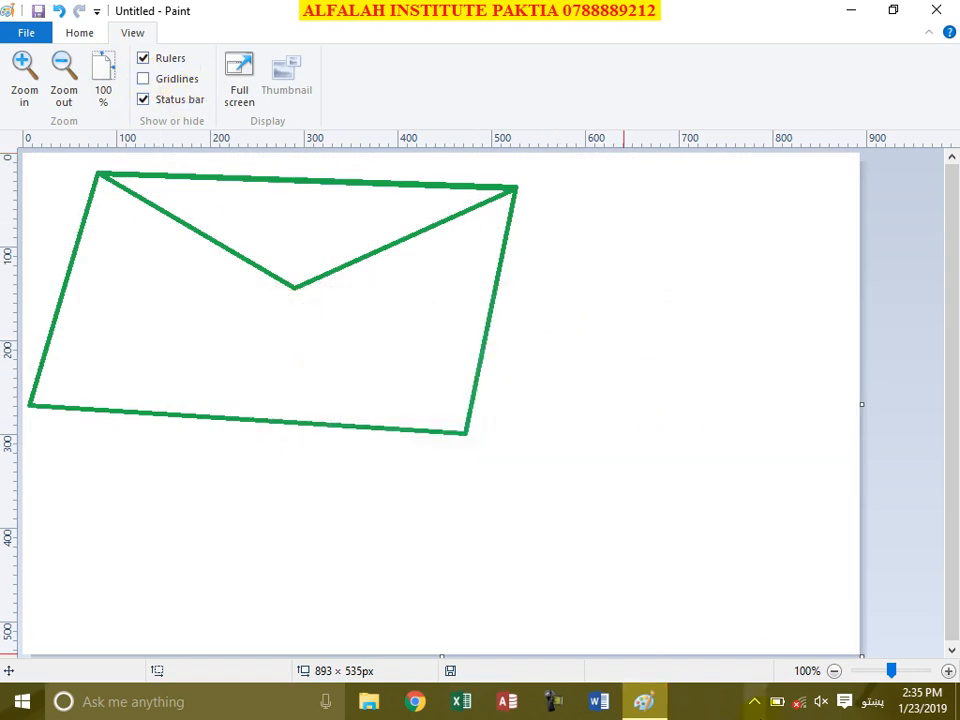
click(177, 101)
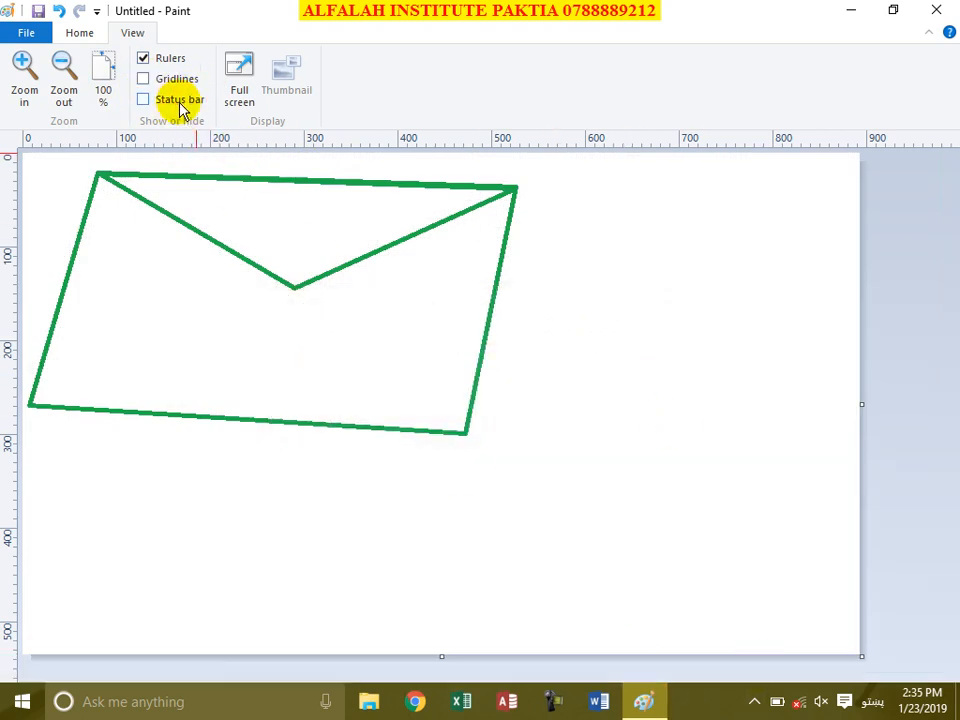
click(178, 101)
click(240, 85)
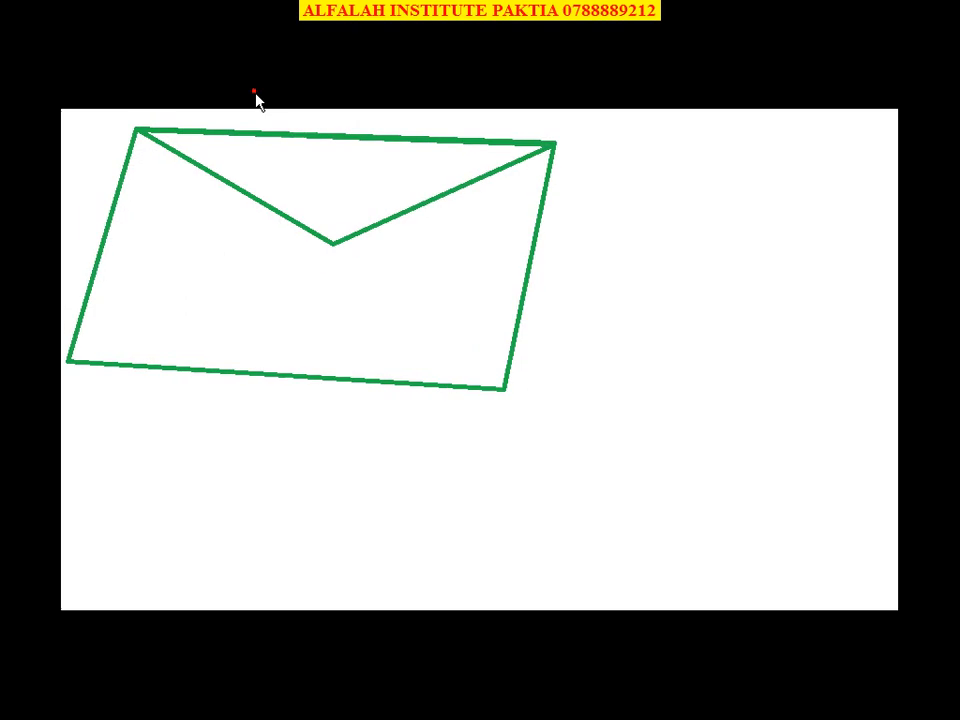
Step: Exit the full-screen view of the green envelope back to the normal Paint window
click(504, 258)
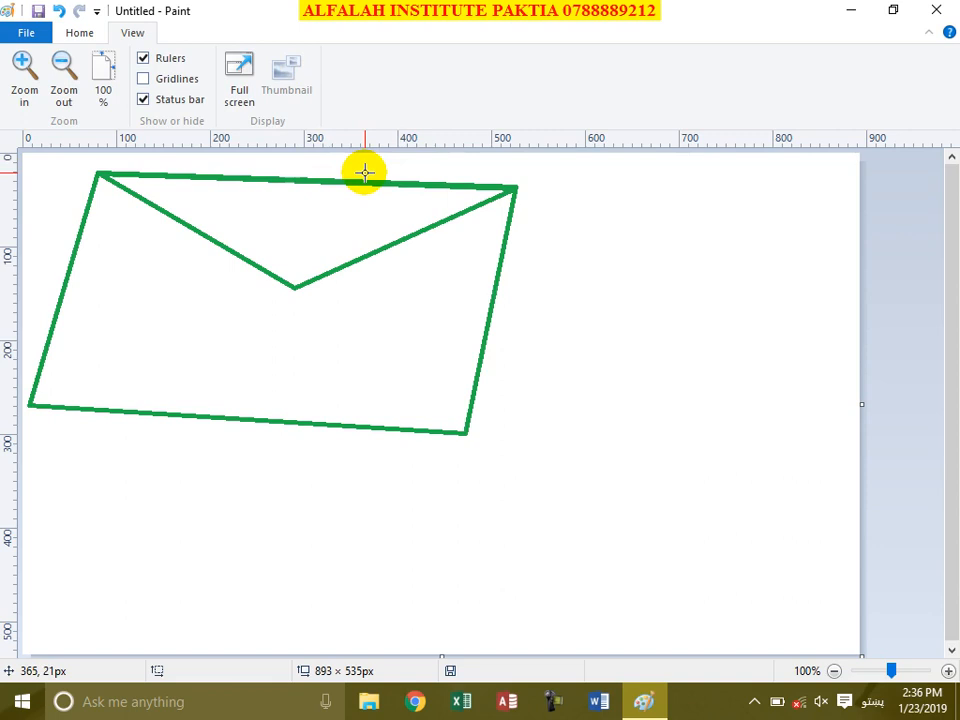
click(852, 10)
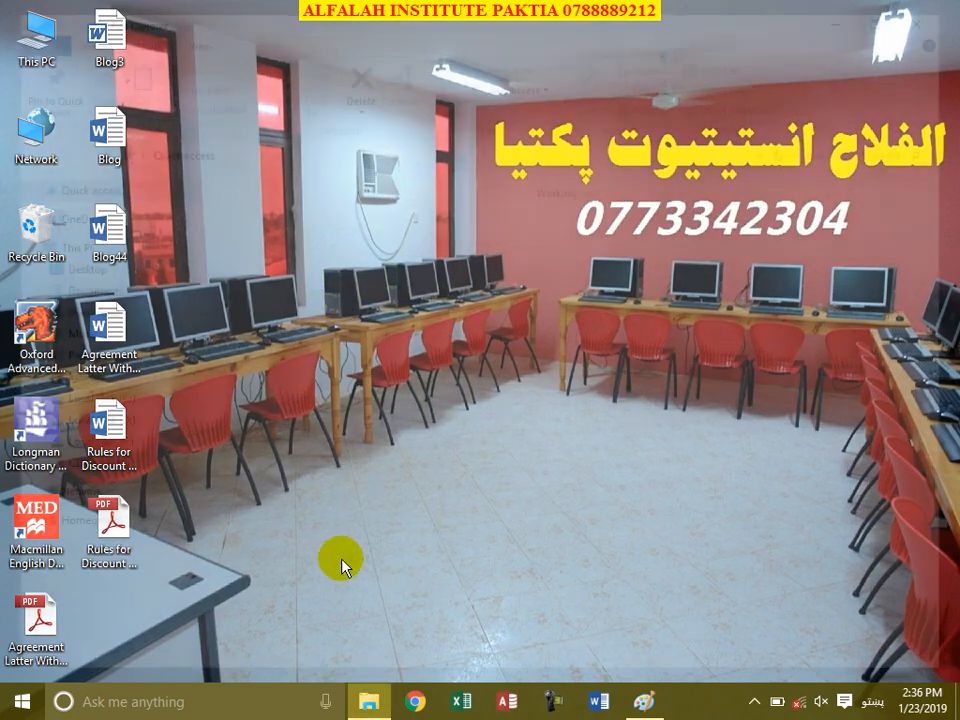
click(369, 701)
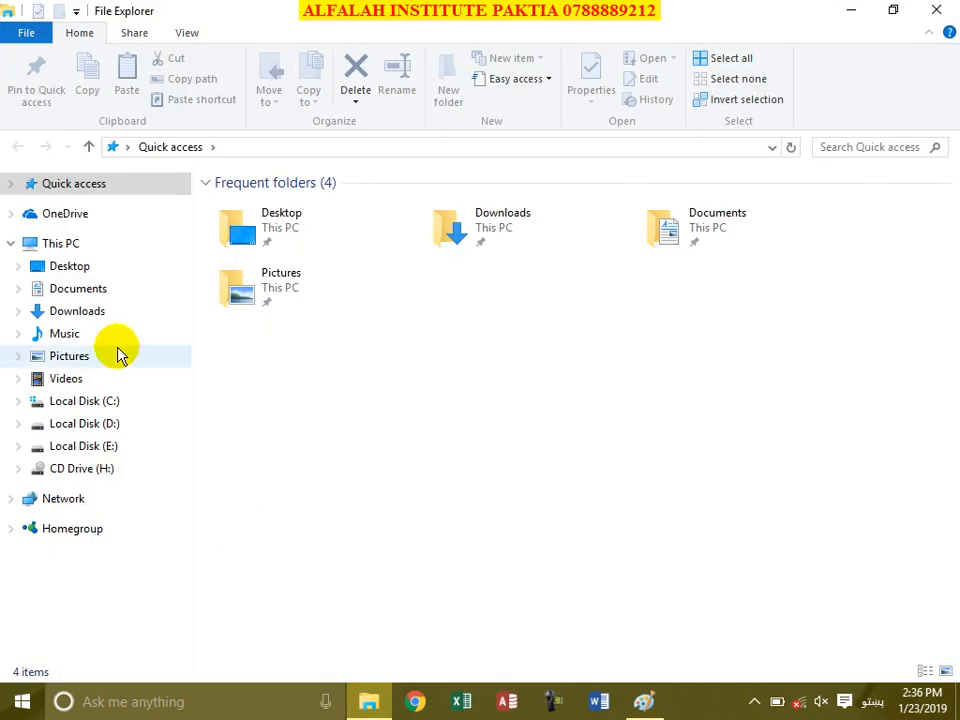
click(62, 313)
scroll(512, 418, down, 2)
scroll(512, 418, down, 5)
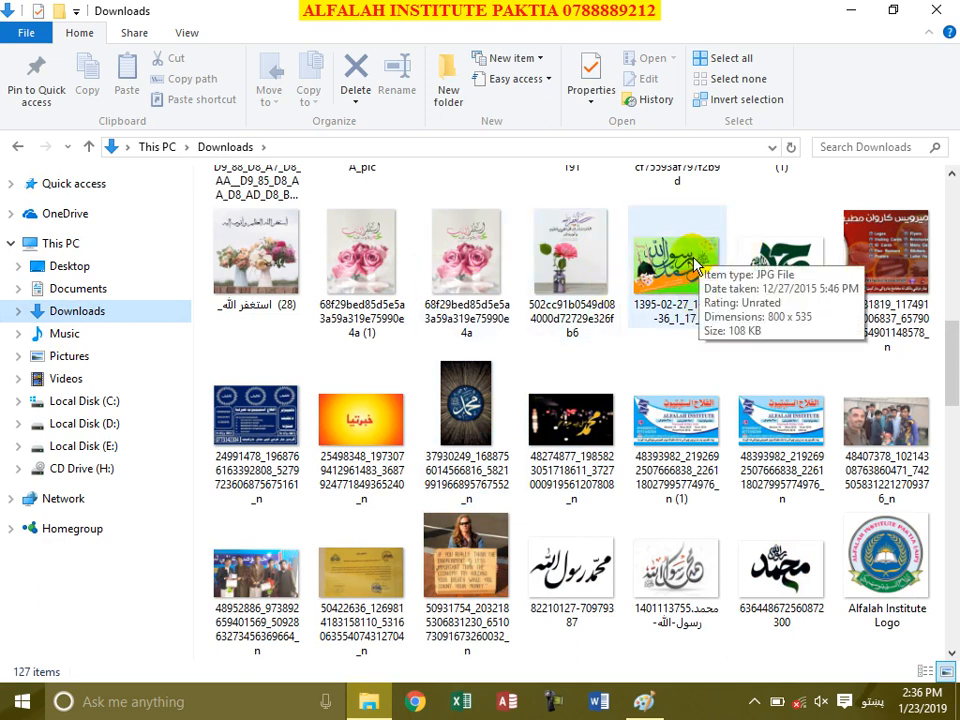
click(853, 12)
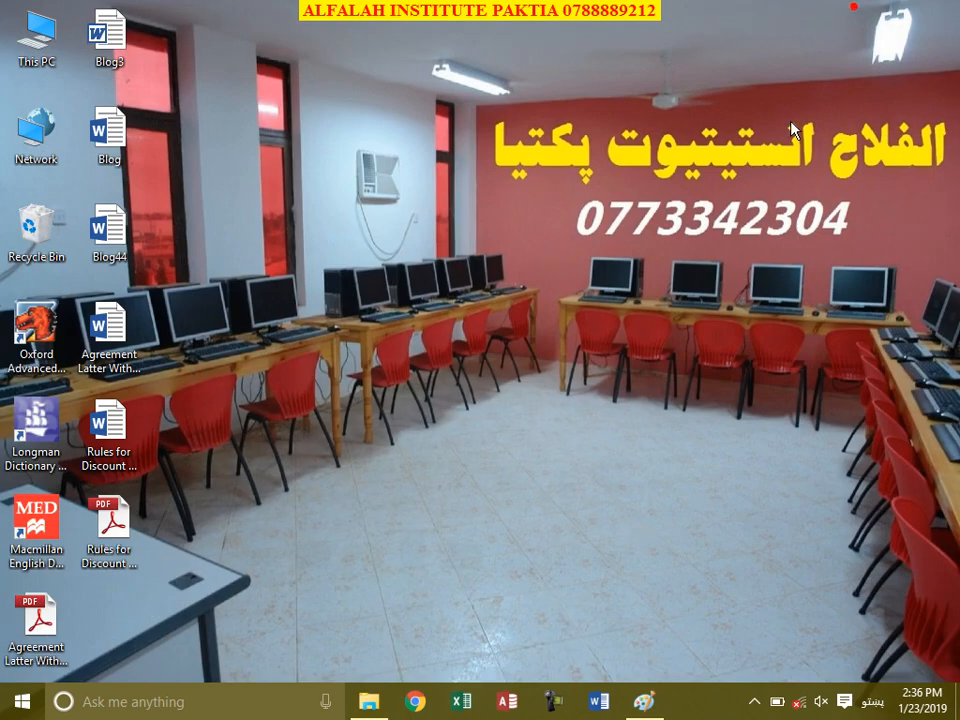
click(645, 701)
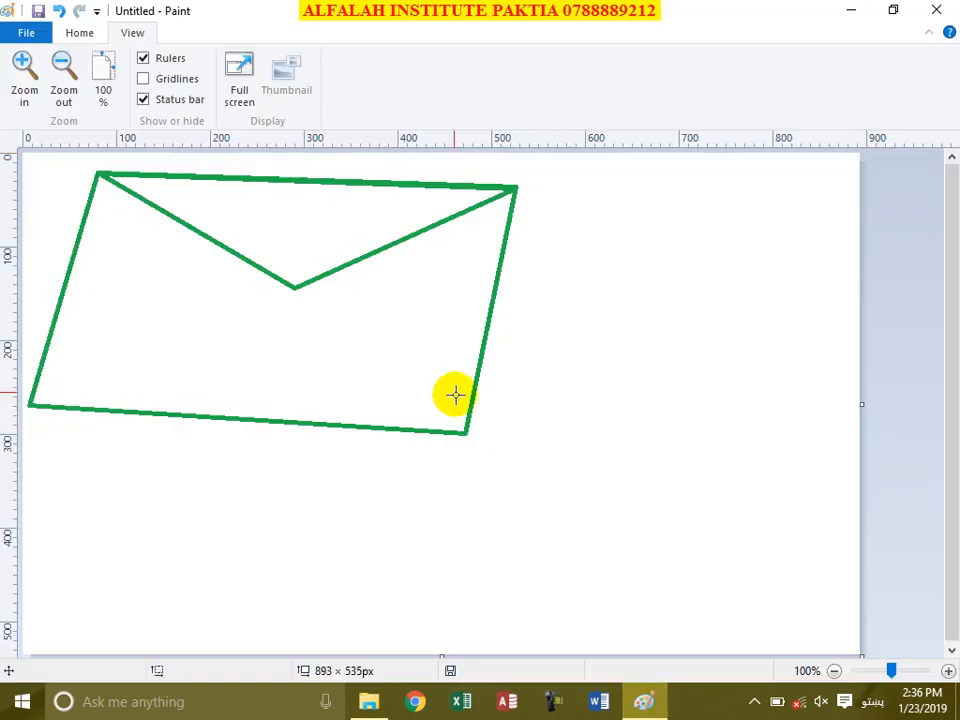
click(97, 13)
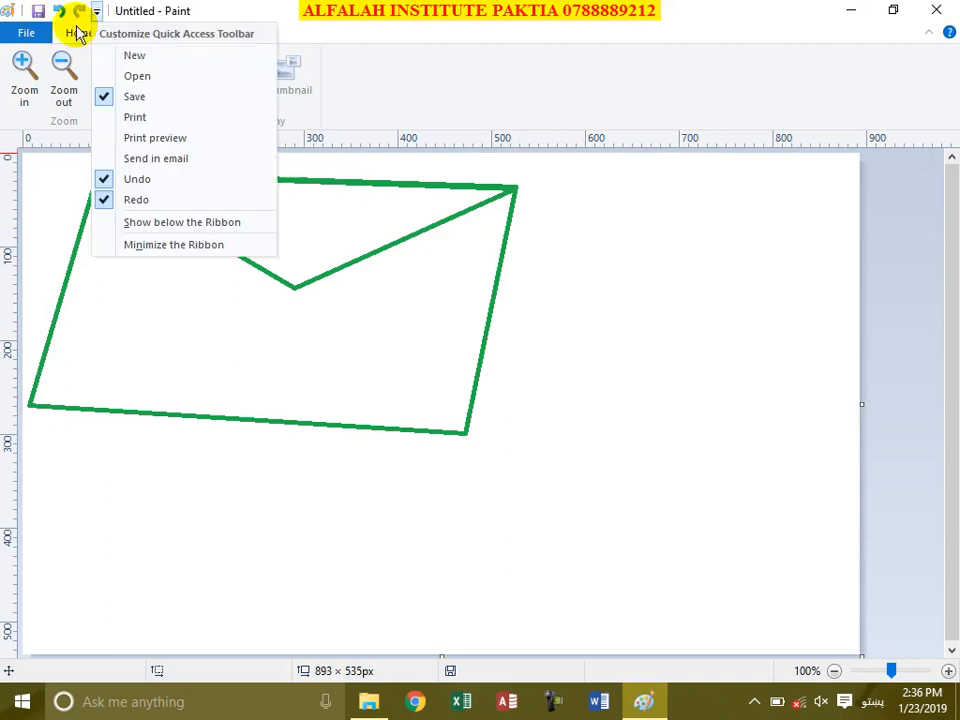
click(422, 122)
click(8, 10)
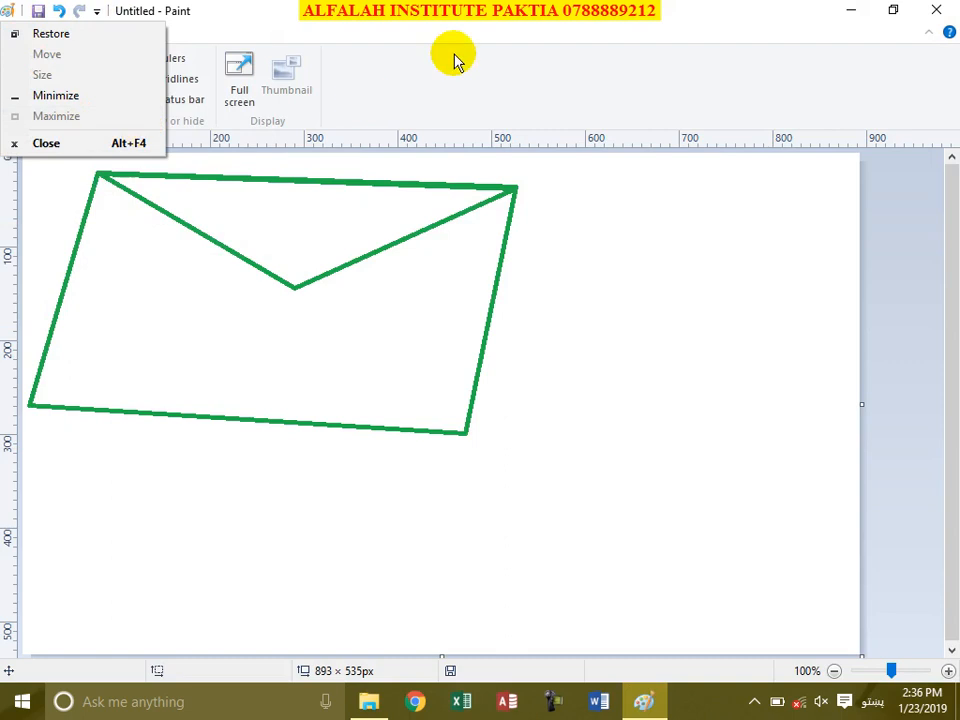
click(542, 62)
click(950, 35)
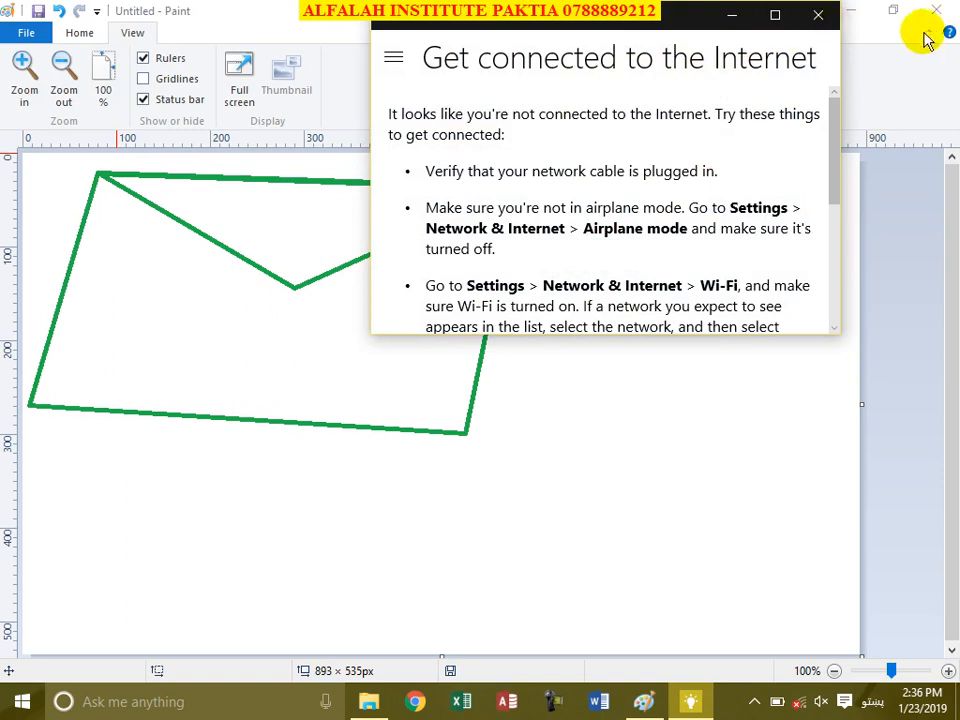
click(819, 14)
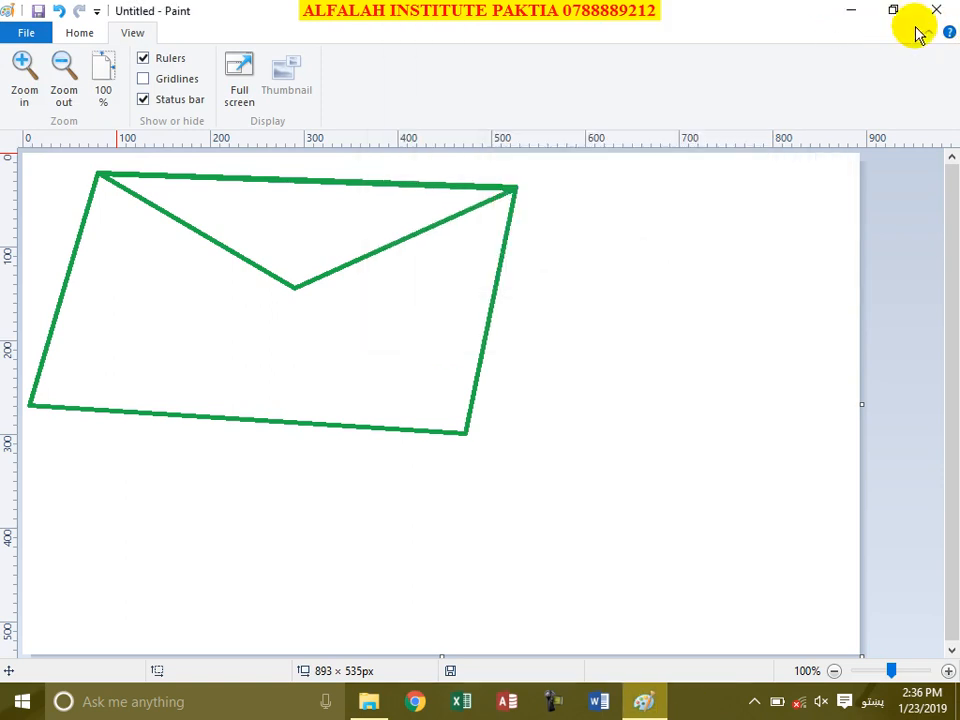
click(926, 31)
click(926, 33)
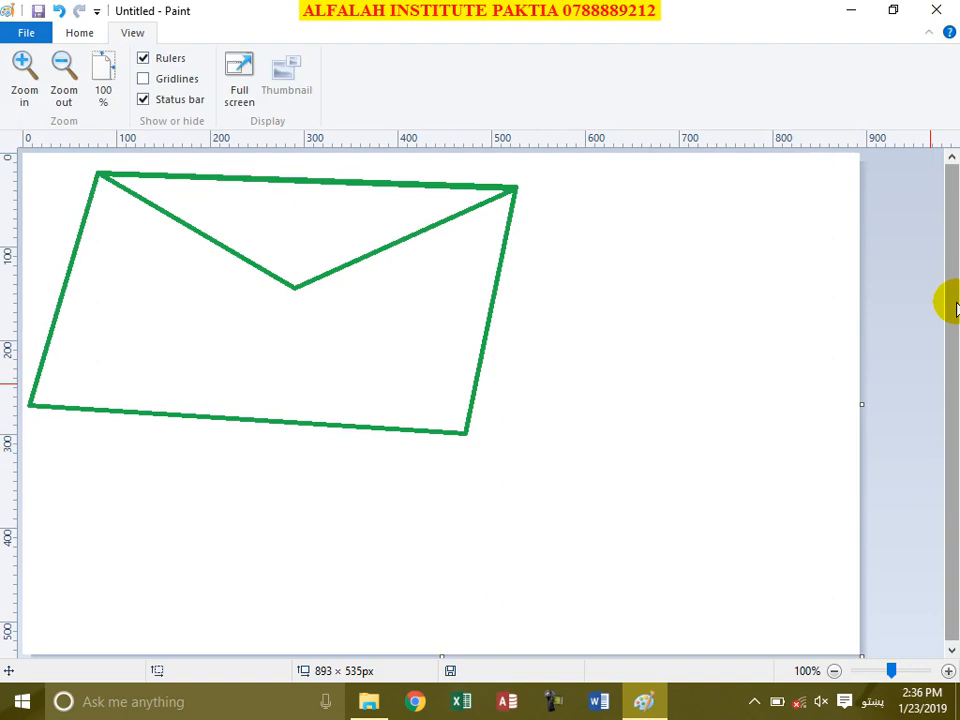
Step: Select all and delete the green envelope, leaving a blank 893×535 px canvas
key(ctrl+a)
key(Delete)
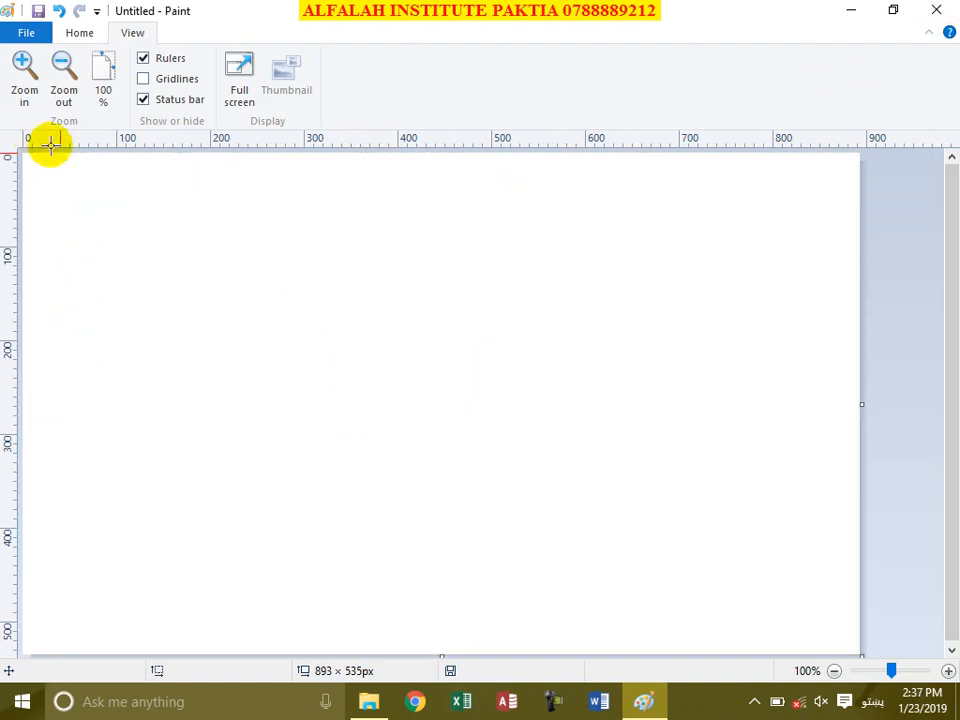
click(78, 34)
Step: Paste the Untitled ID card image from D:\Desktop and C\Invoices onto the canvas
click(24, 101)
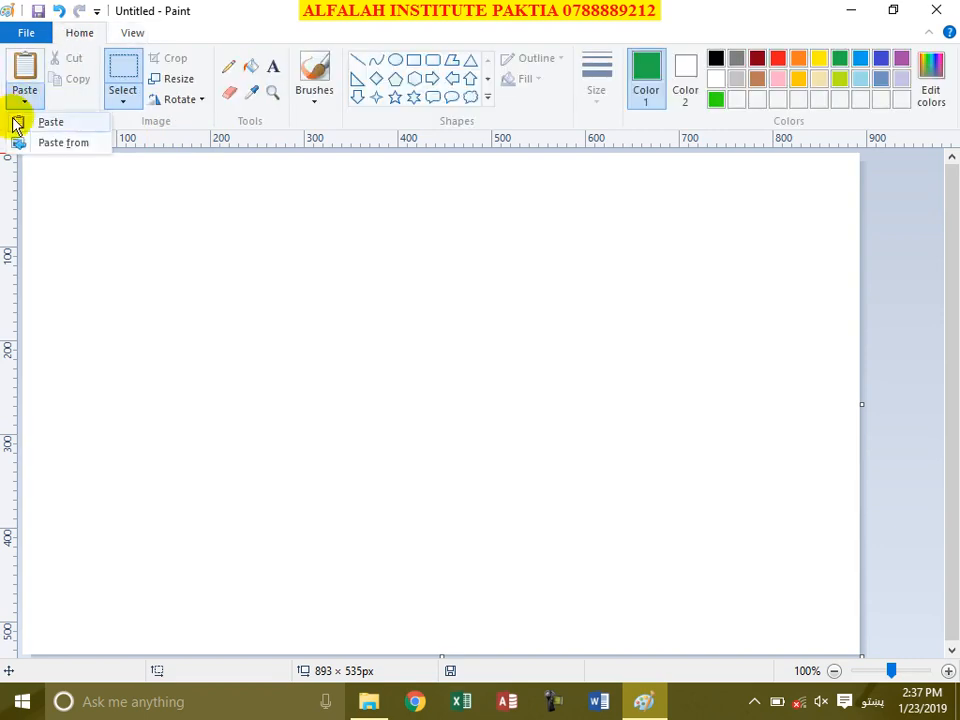
click(64, 144)
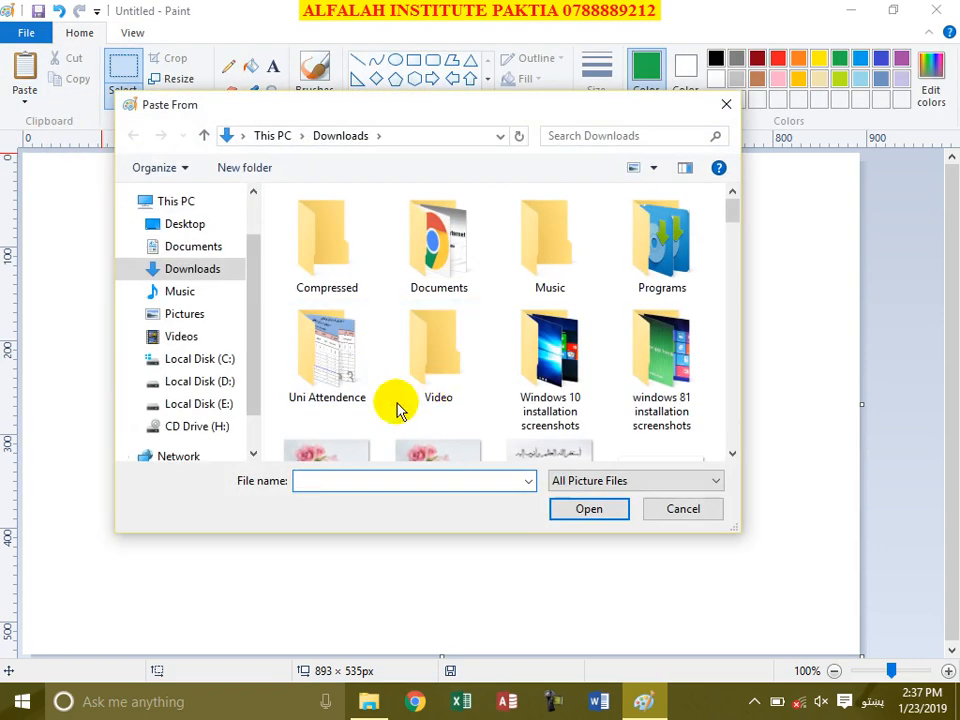
click(195, 380)
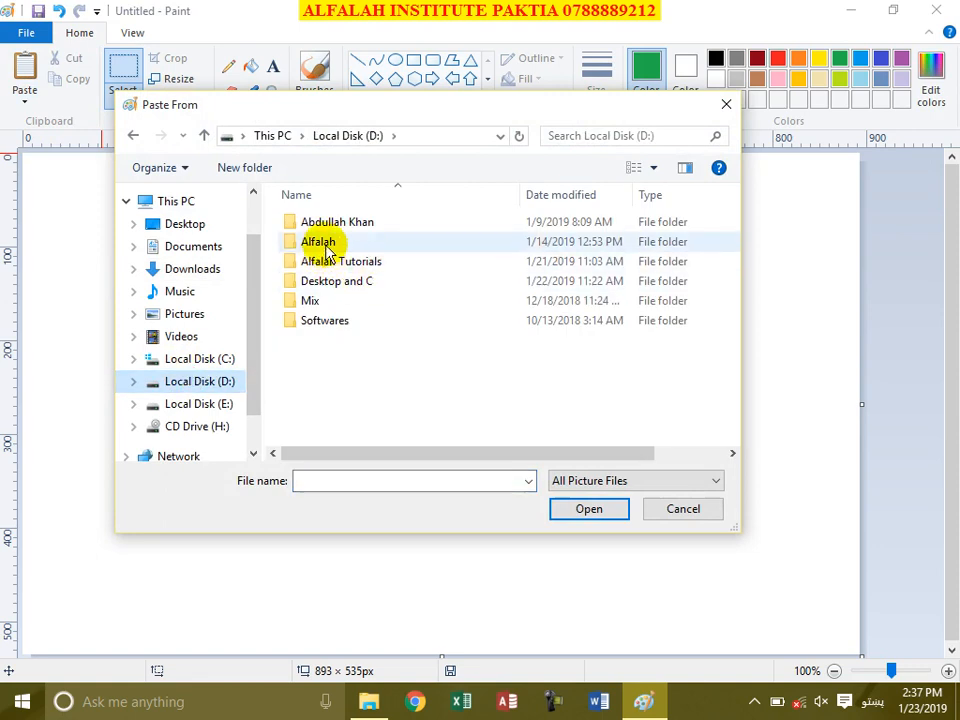
double_click(341, 281)
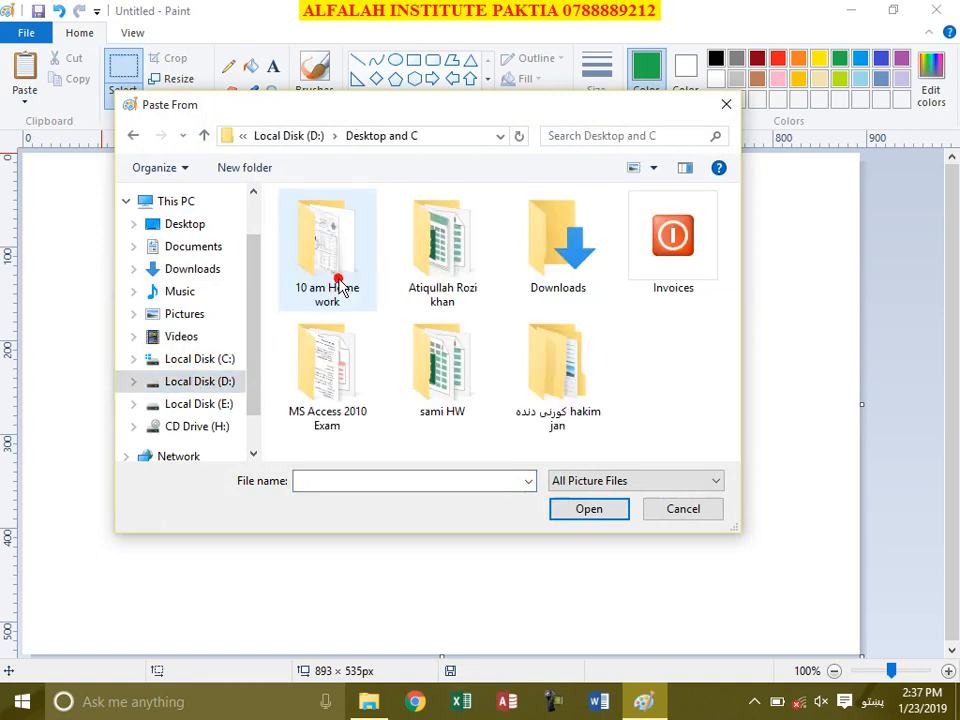
double_click(665, 250)
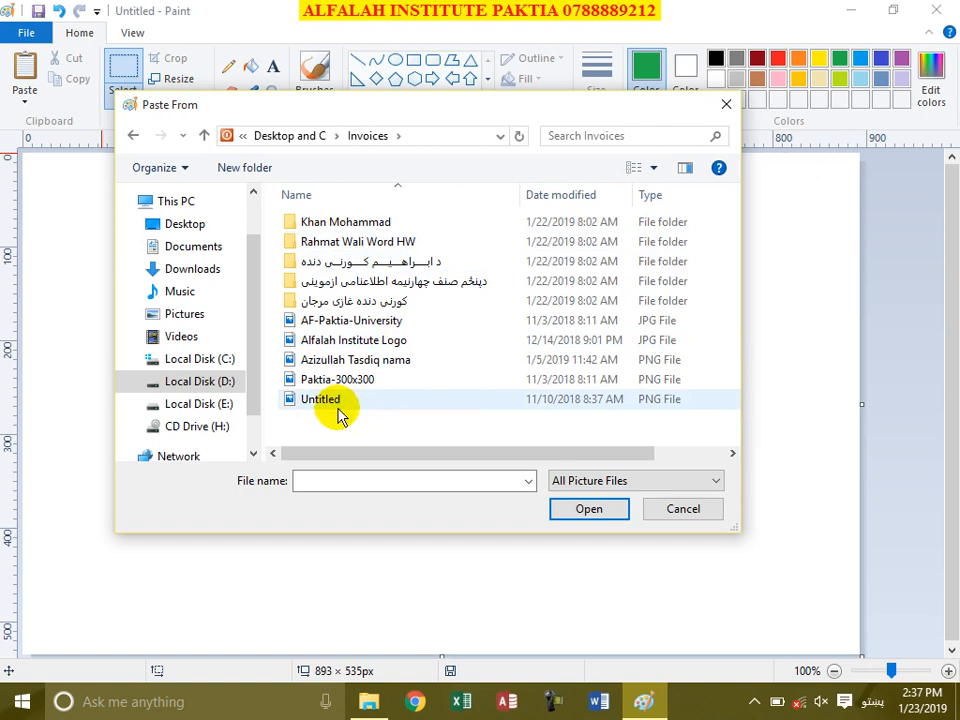
click(653, 170)
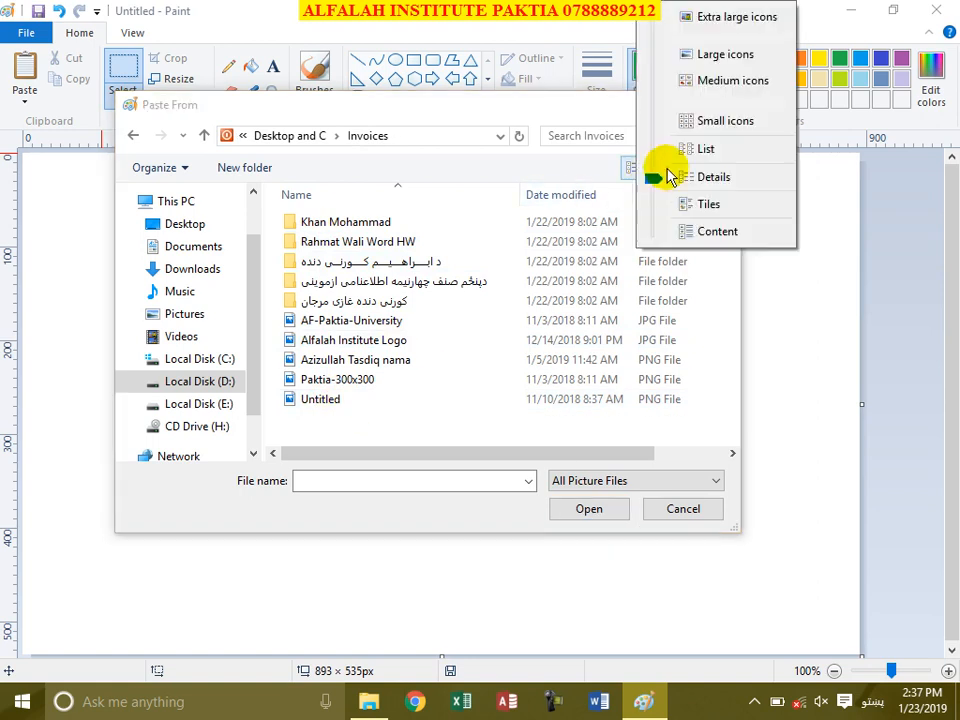
click(704, 55)
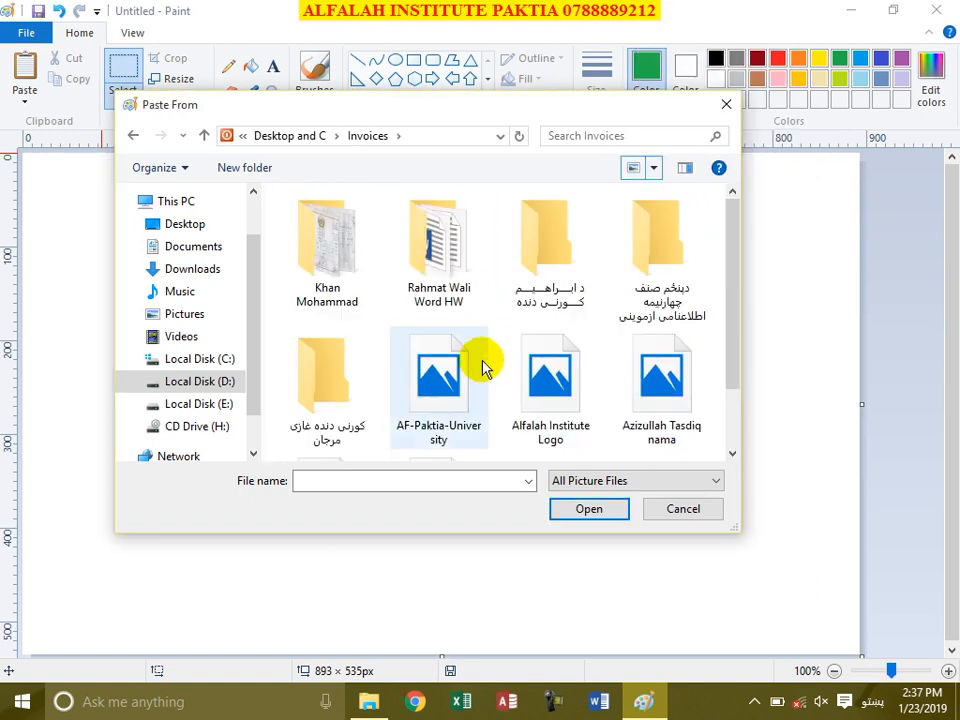
scroll(606, 377, down, 1)
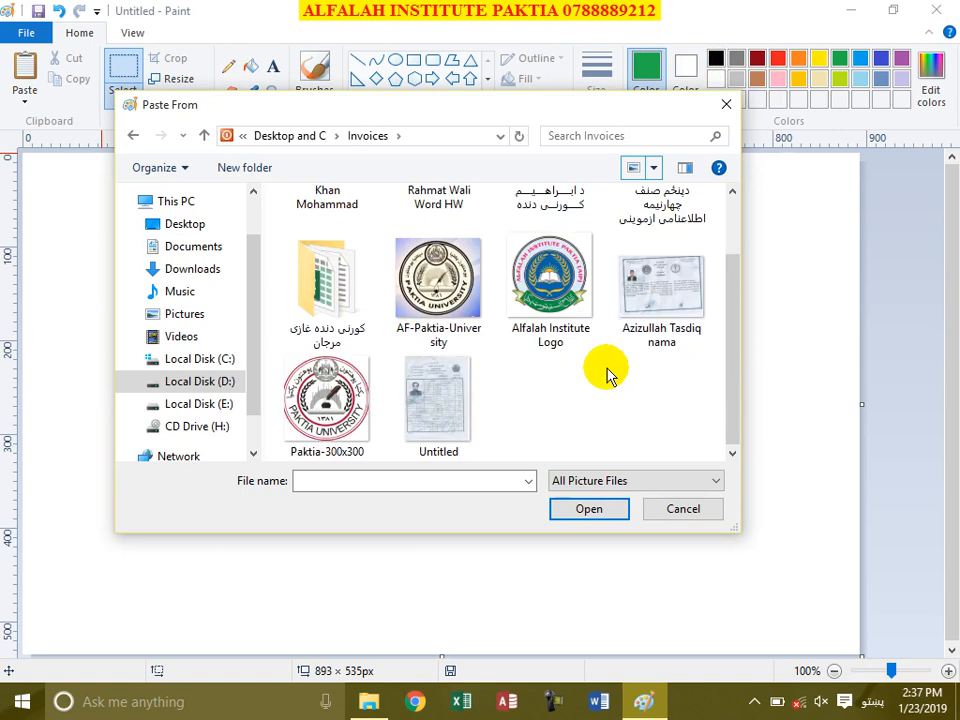
click(439, 388)
click(609, 508)
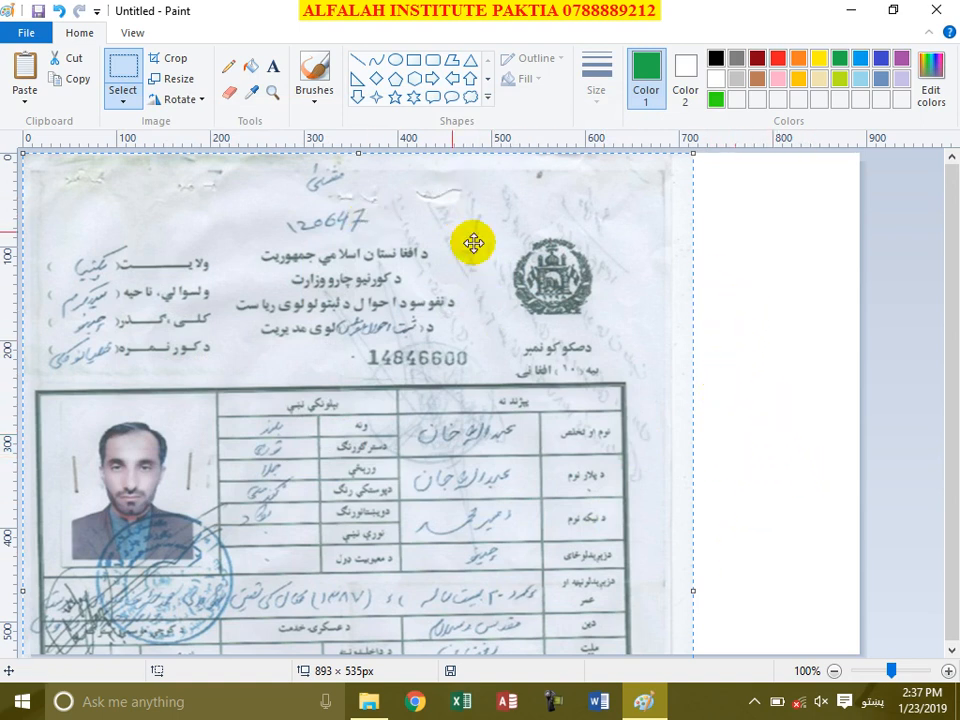
Step: Crop the canvas to the pasted ID card at 715×933 px and scroll to review it
click(166, 60)
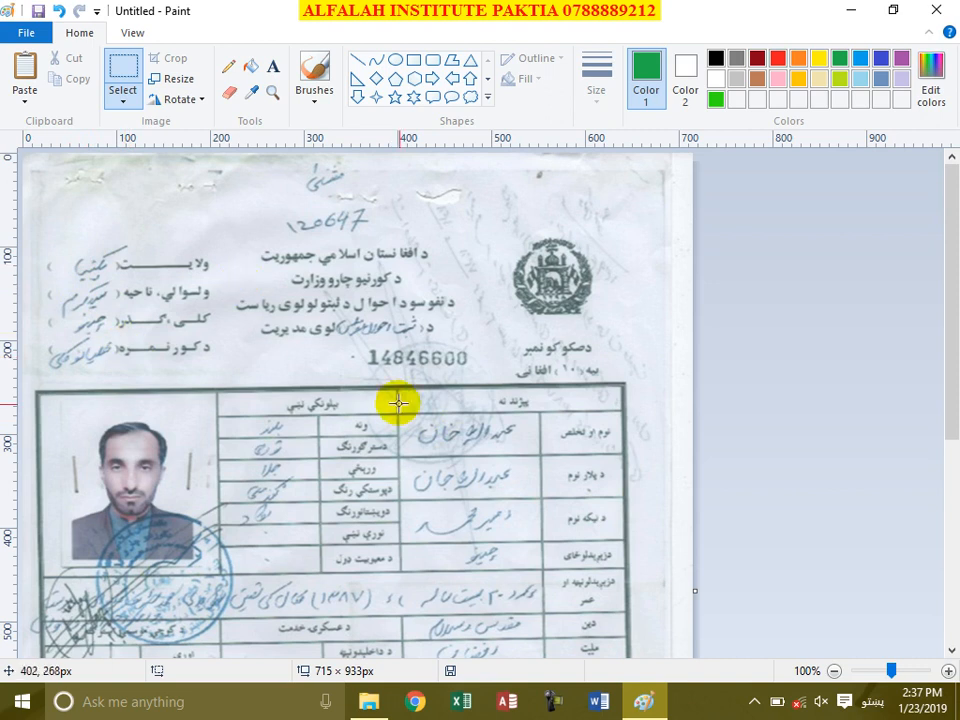
scroll(433, 458, down, 5)
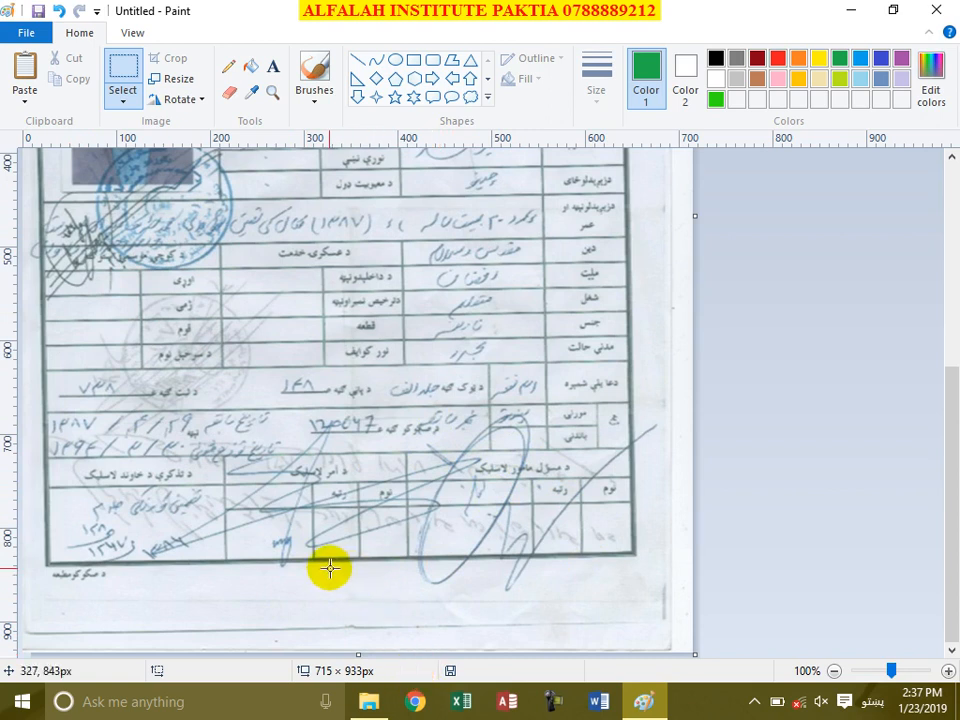
scroll(290, 520, up, 2)
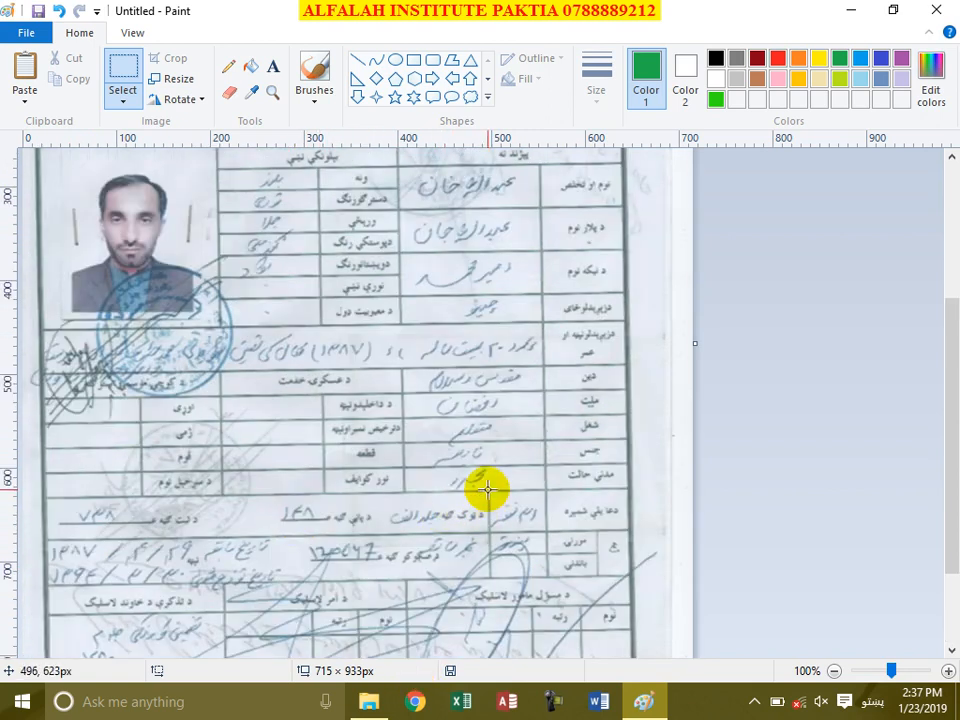
scroll(489, 497, up, 4)
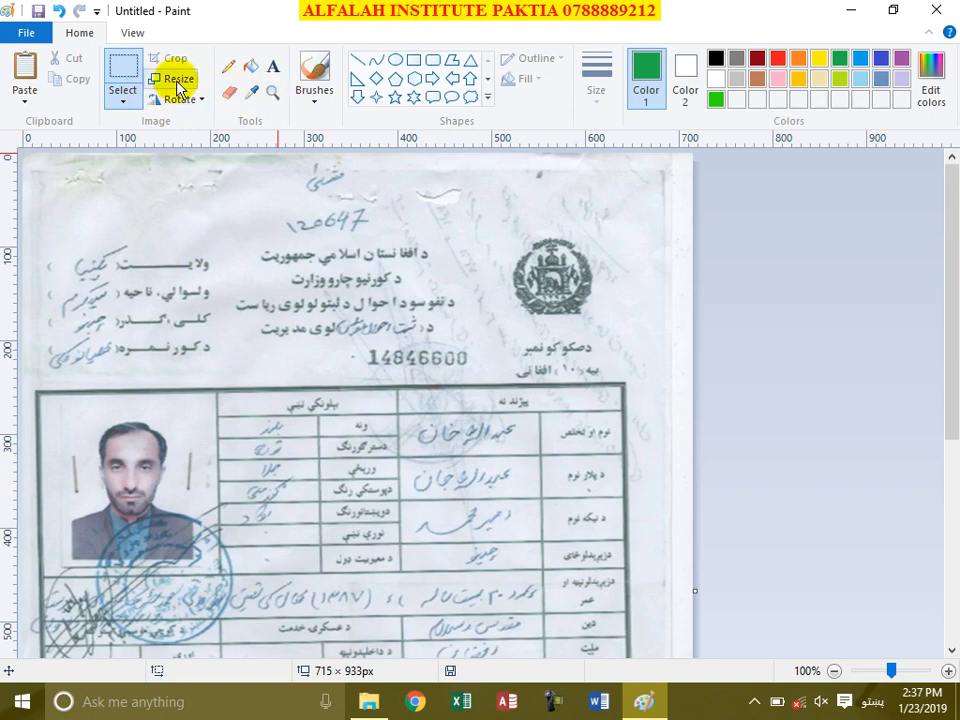
Step: Rectangle-select the handwritten name in the table's top row and delete it to white
click(121, 97)
click(161, 147)
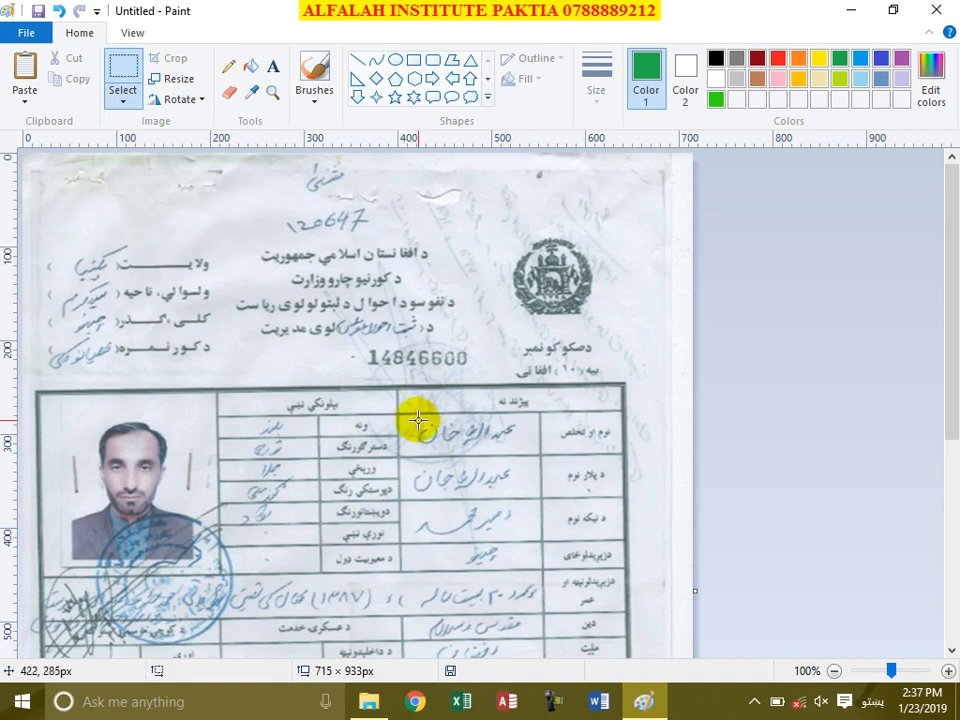
drag(443, 434, 515, 446)
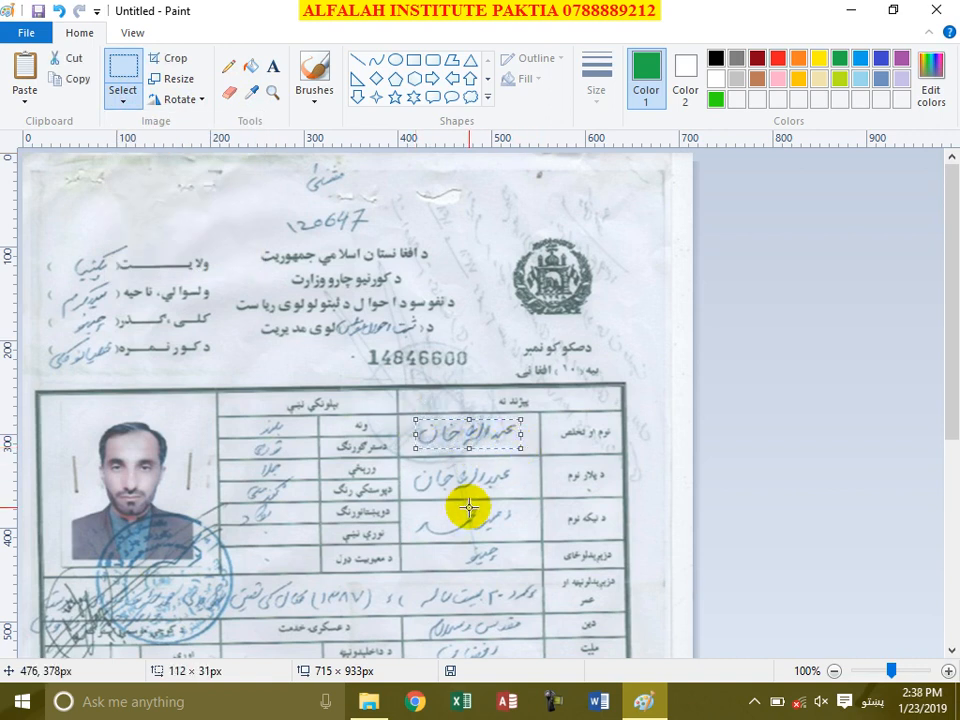
key(Delete)
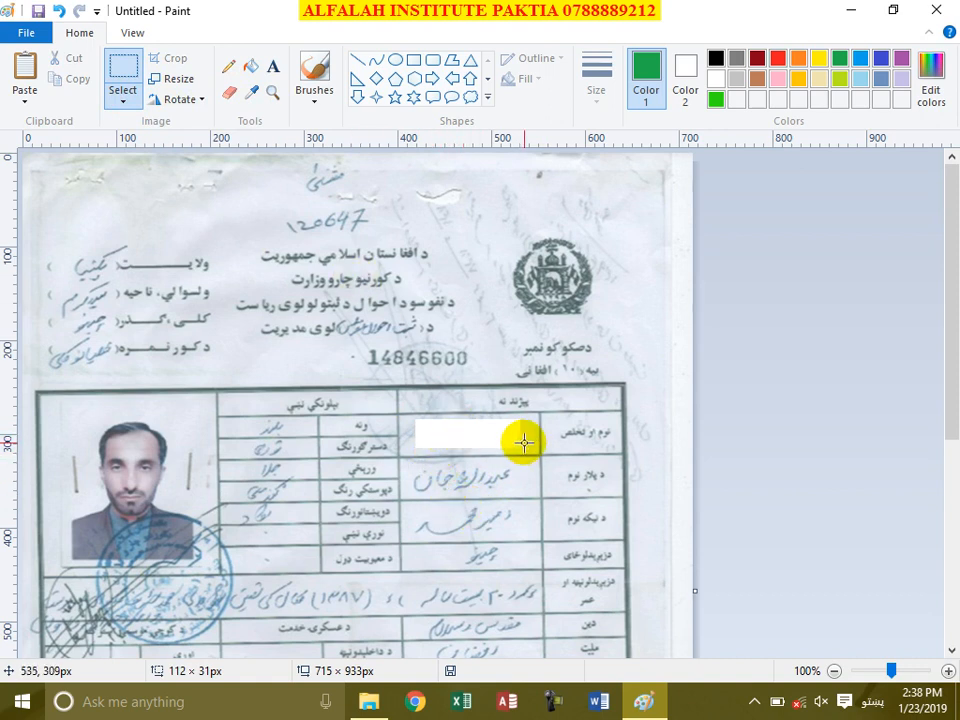
Step: Fill the white patch with a light grey sampled from the card, then undo the fill
click(250, 100)
click(533, 435)
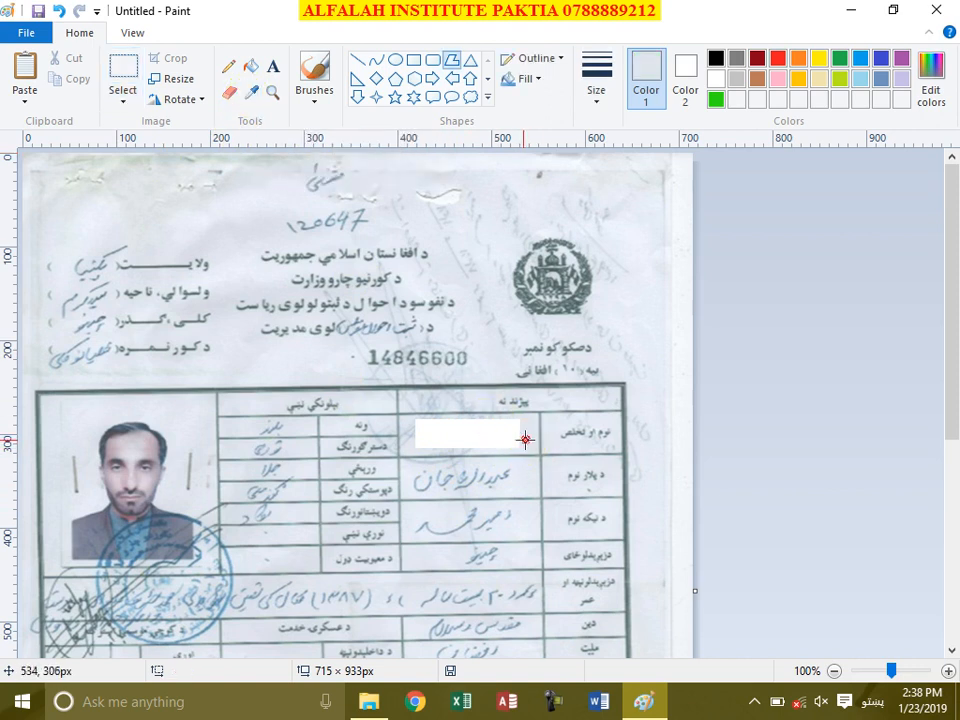
click(255, 64)
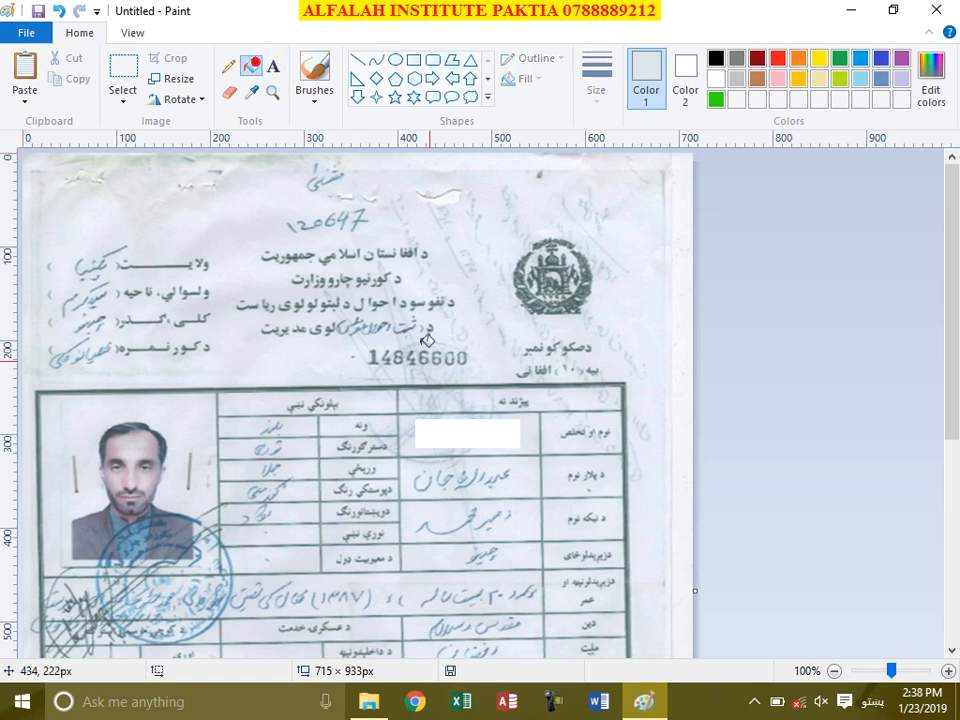
click(499, 440)
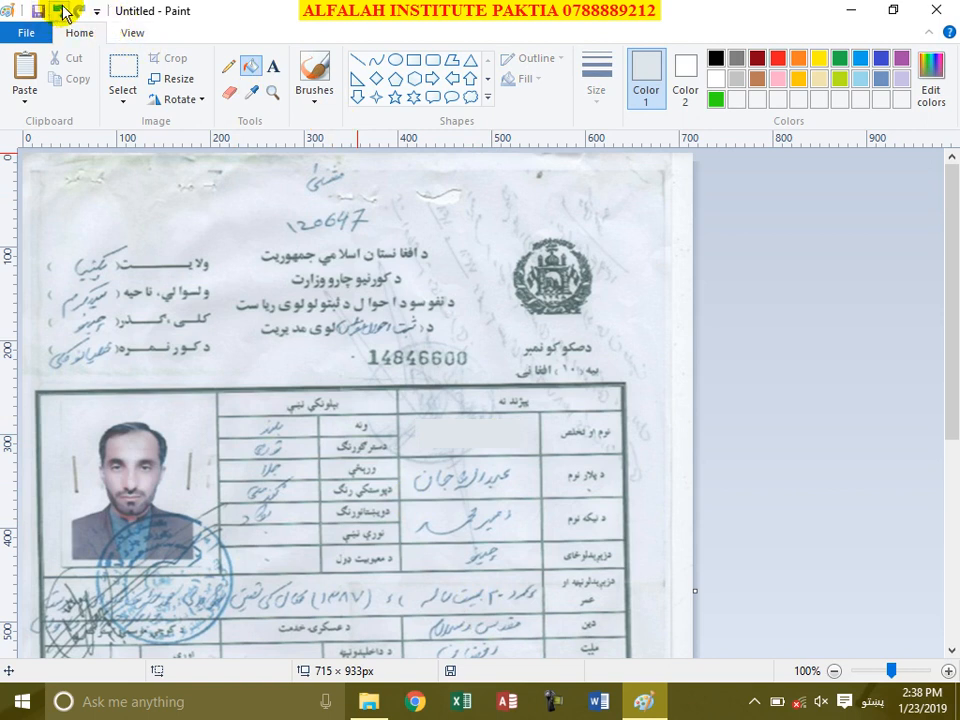
click(60, 11)
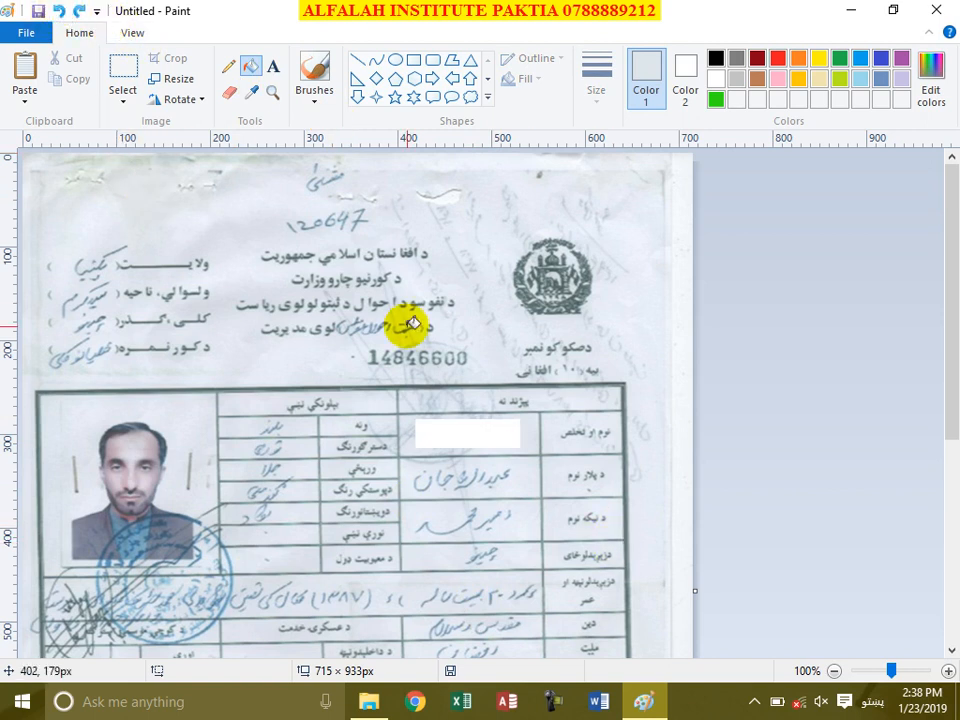
Step: Reselect and adjust the white box in the name cell, deselect, and dismiss the IDM warning
click(122, 72)
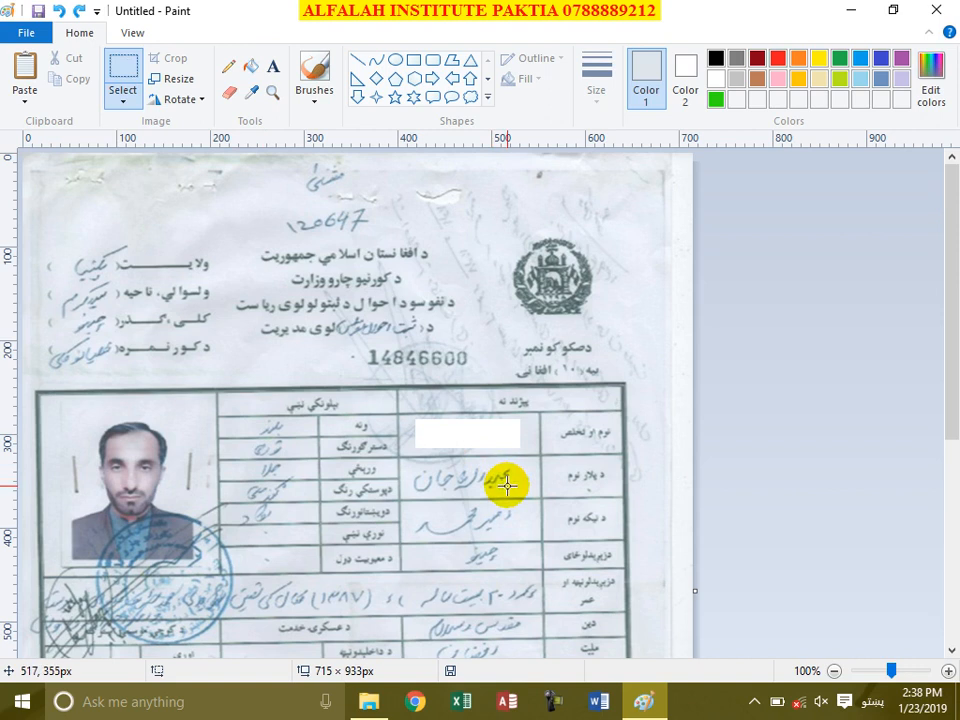
drag(412, 449, 503, 453)
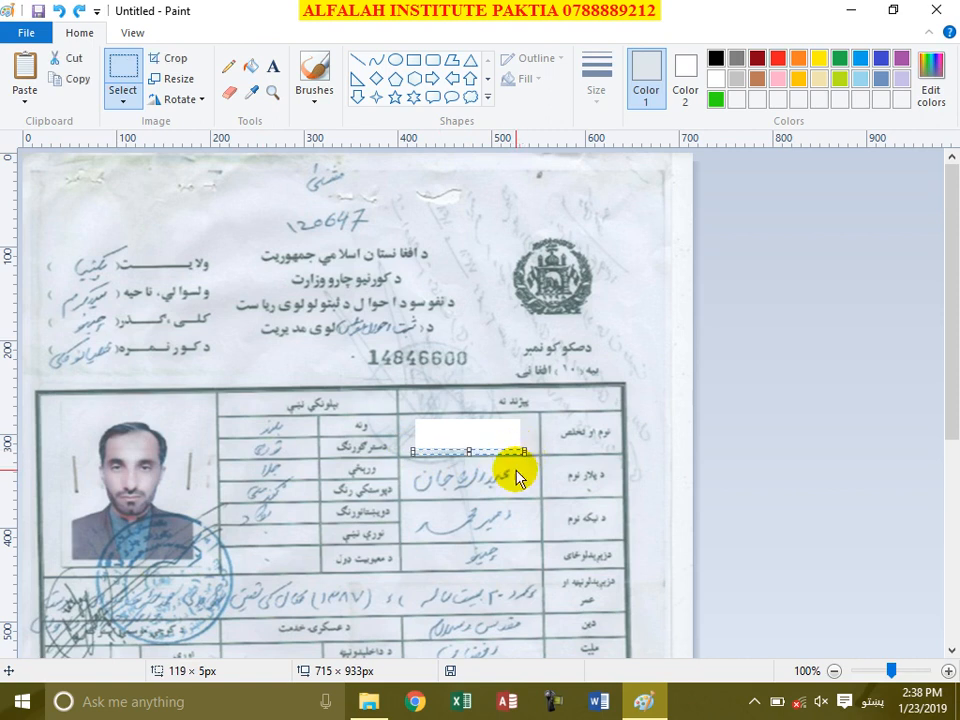
drag(471, 443, 471, 420)
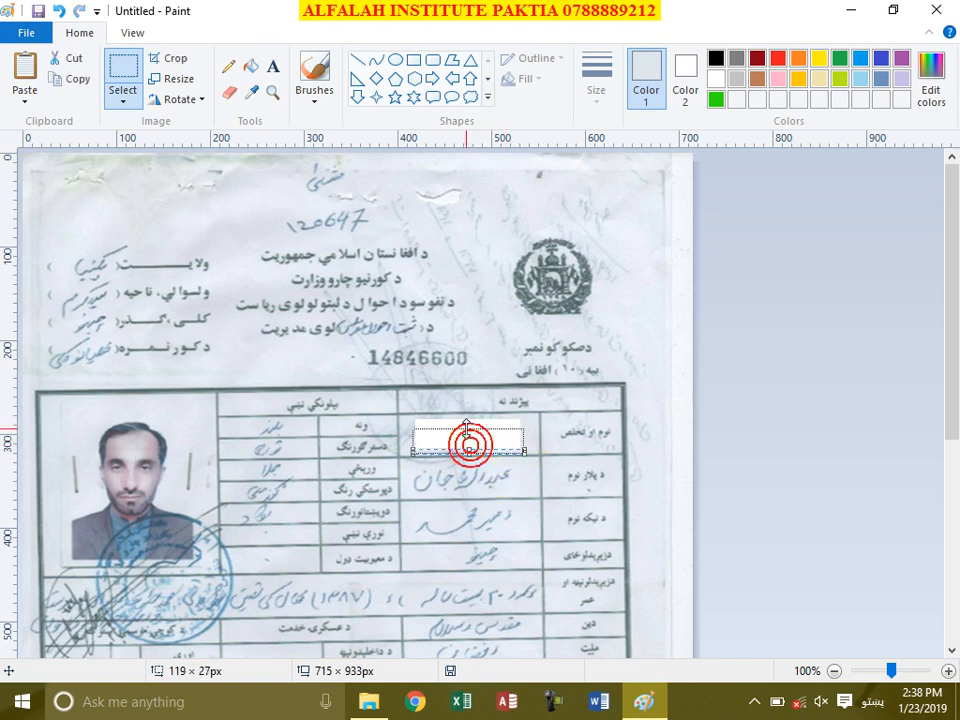
click(520, 496)
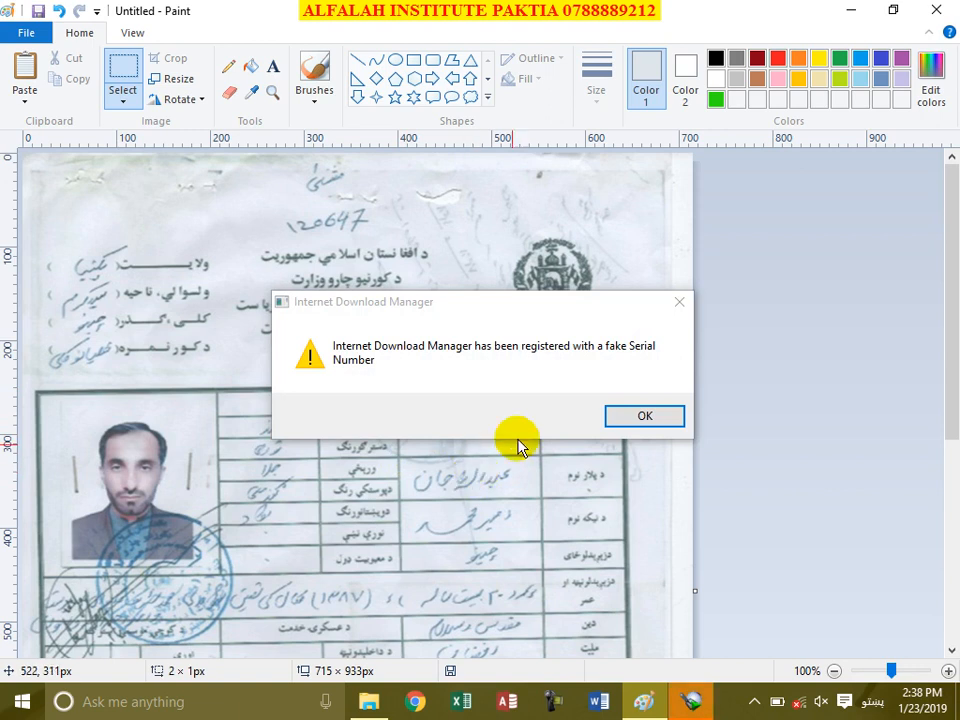
click(647, 418)
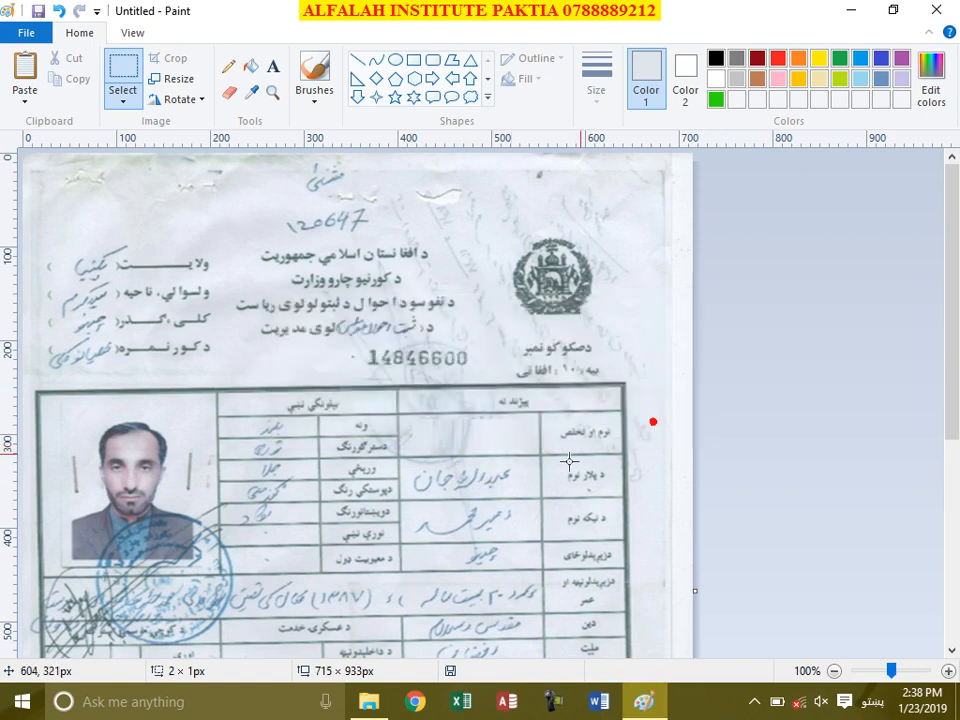
Step: Discard an empty text box and sample the card's grey-teal background colour
click(273, 67)
click(435, 433)
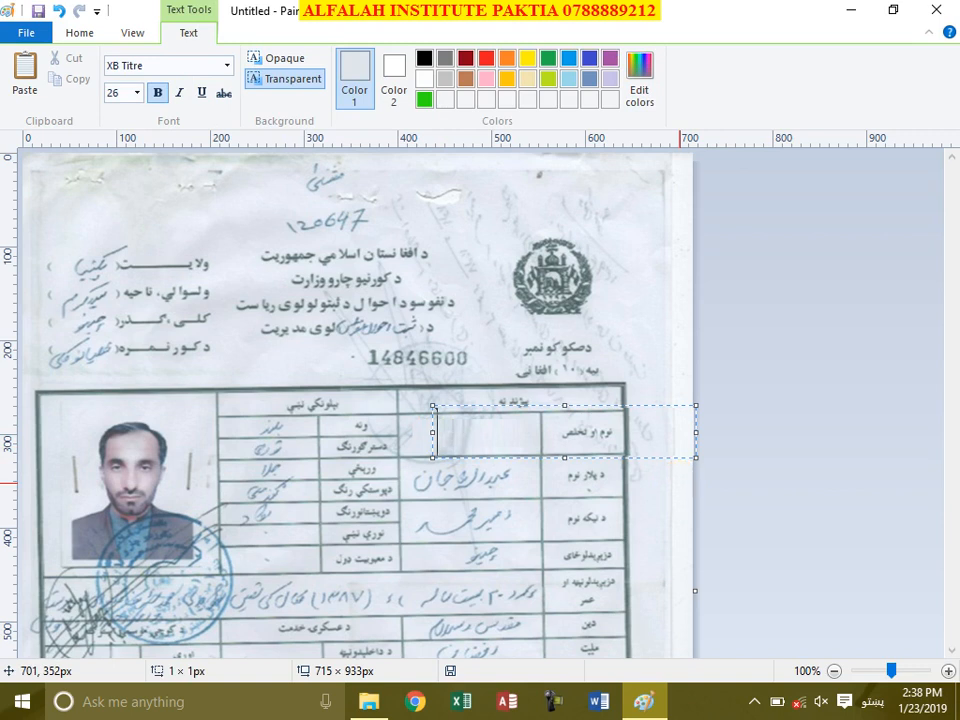
click(456, 317)
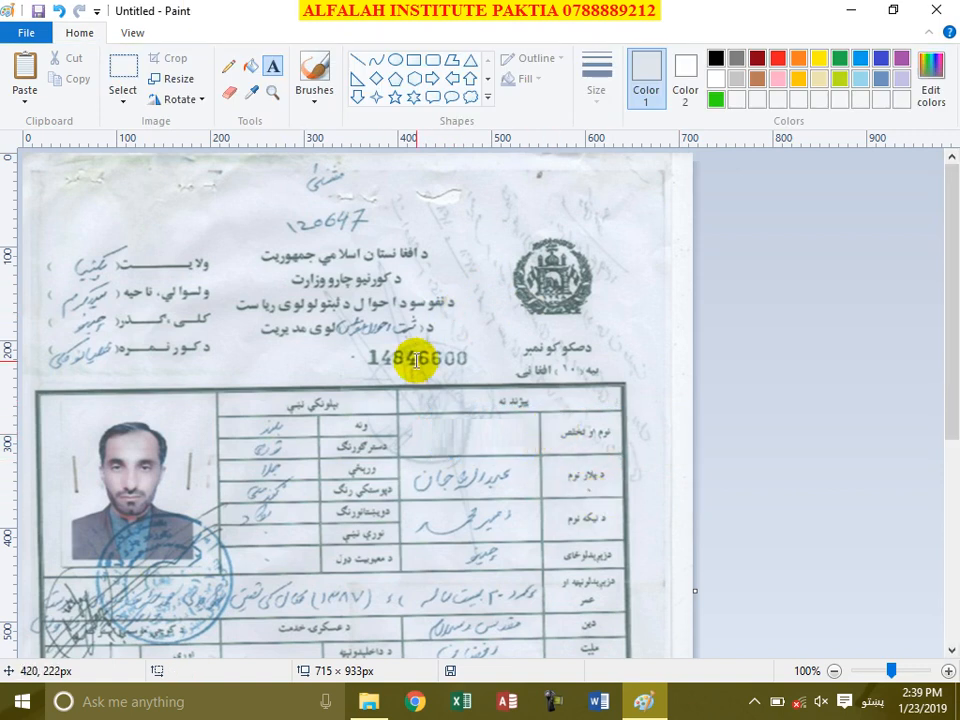
click(251, 92)
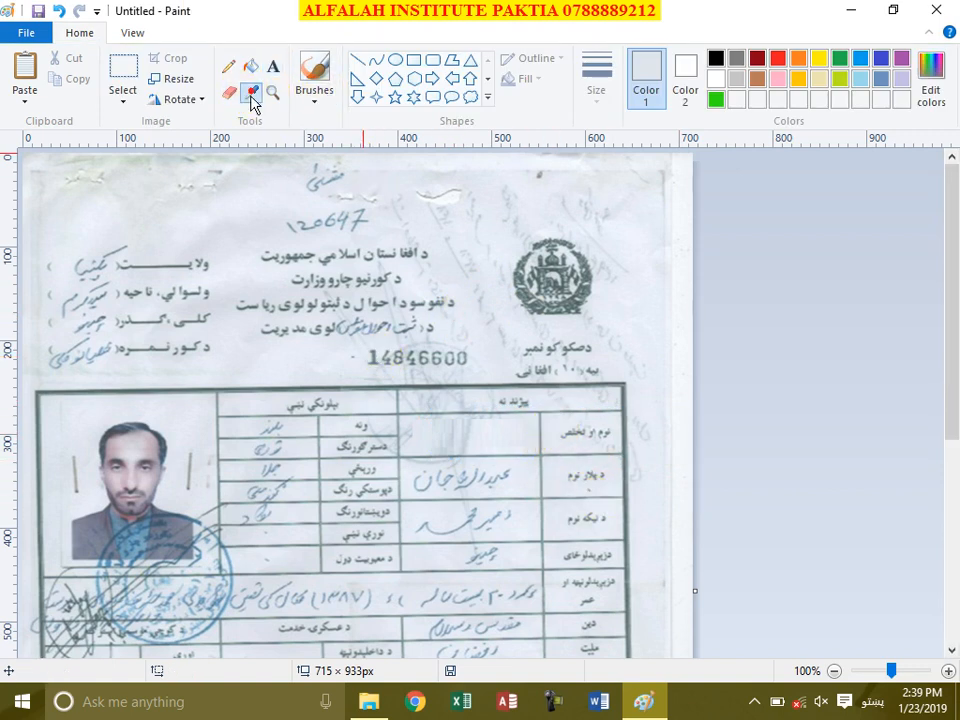
click(372, 356)
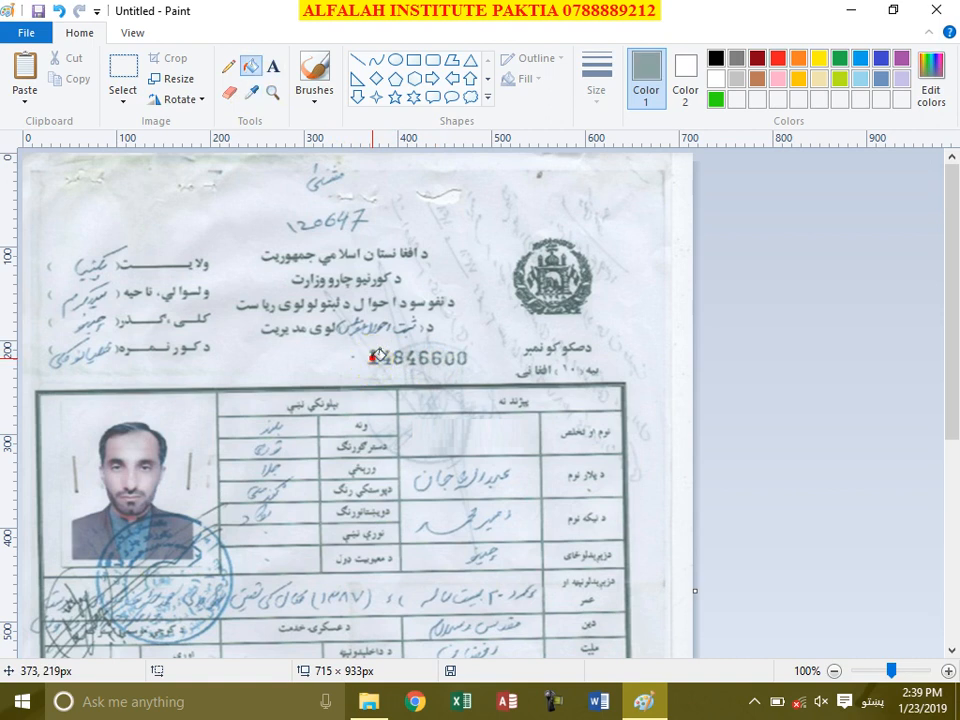
click(252, 67)
Step: Type the replacement name in the name cell and set it to Times New Roman
click(272, 68)
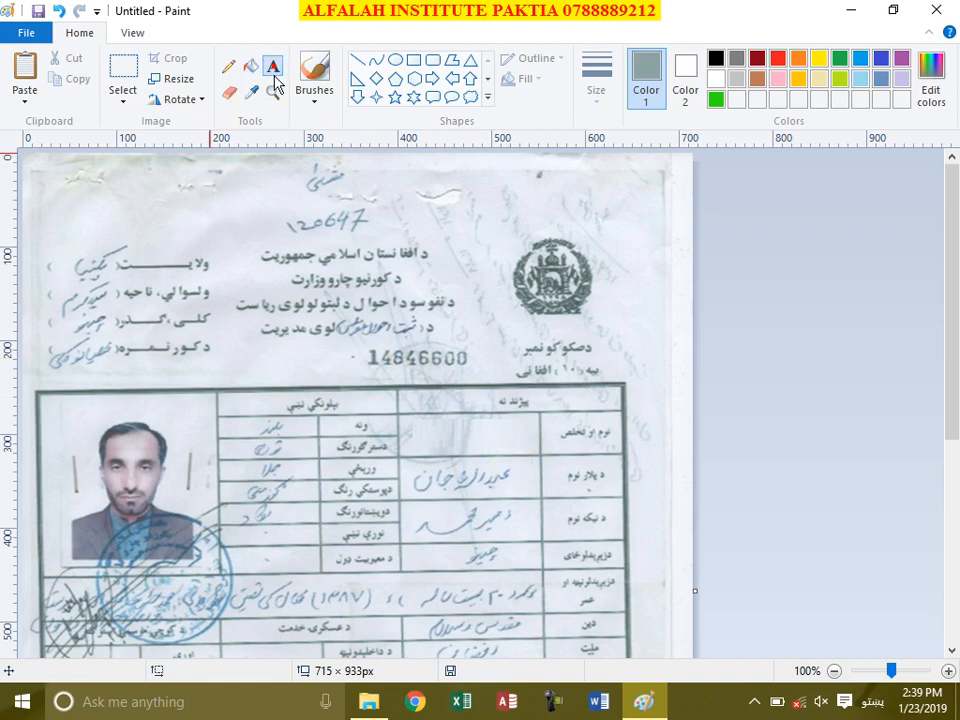
click(426, 439)
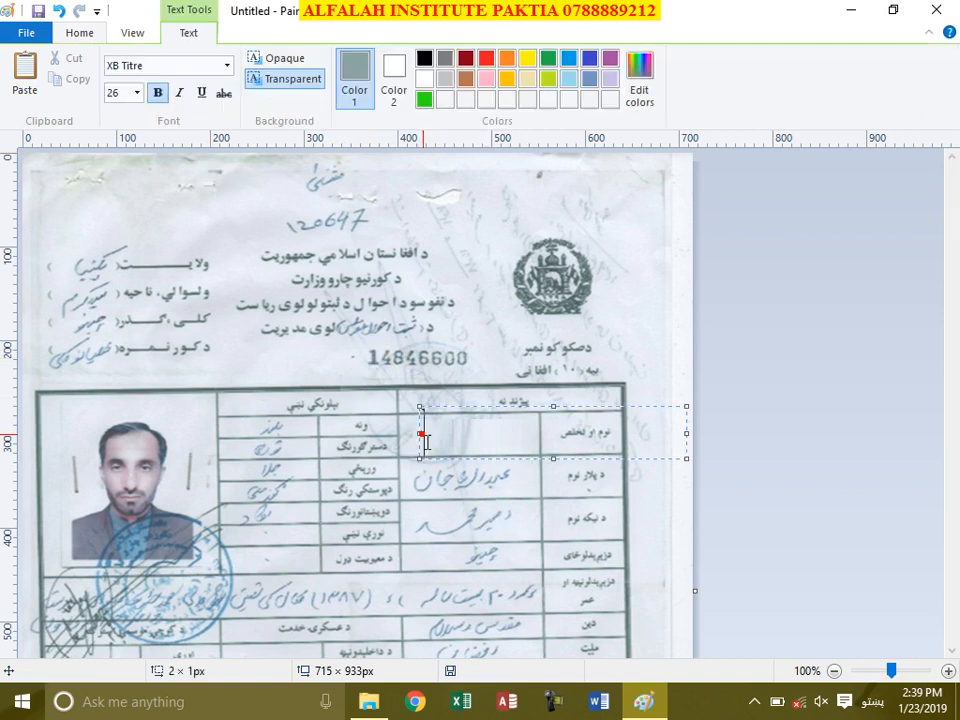
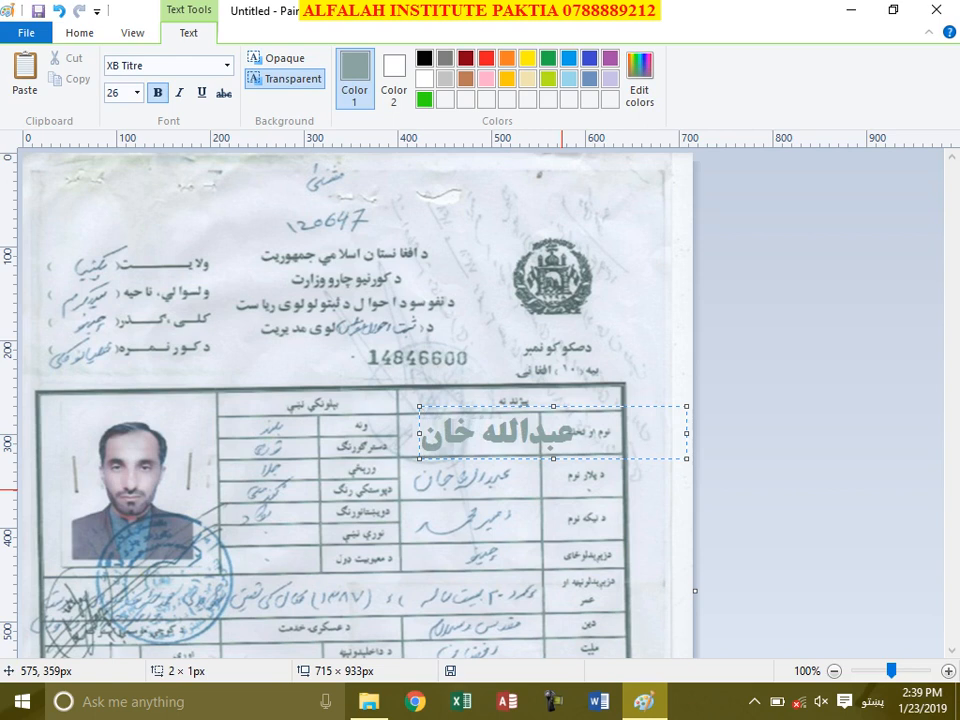
key(ctrl+a)
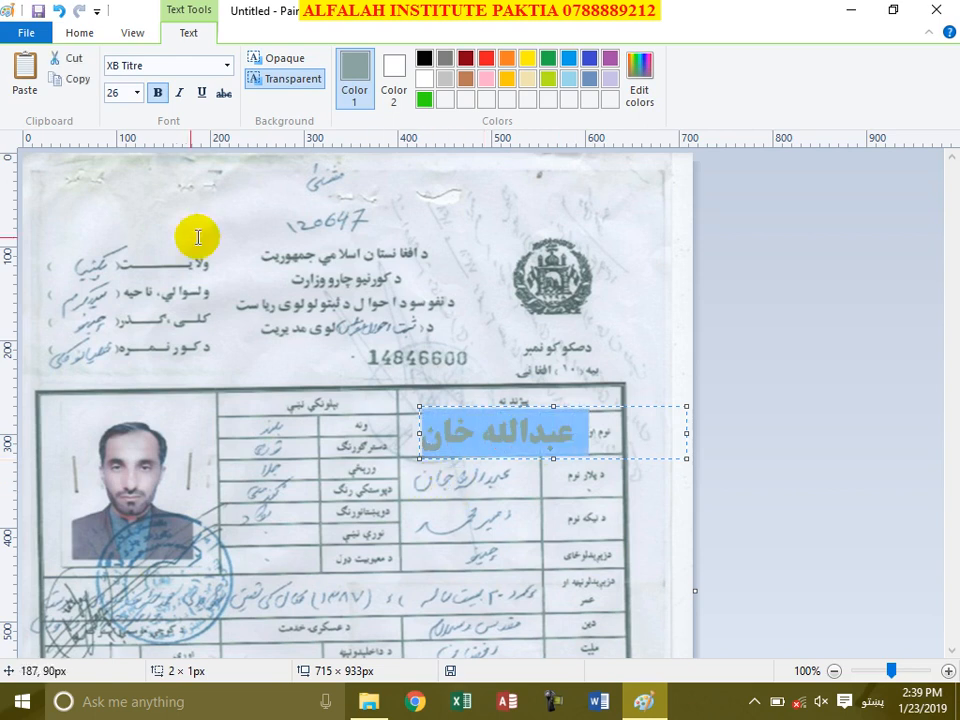
click(226, 66)
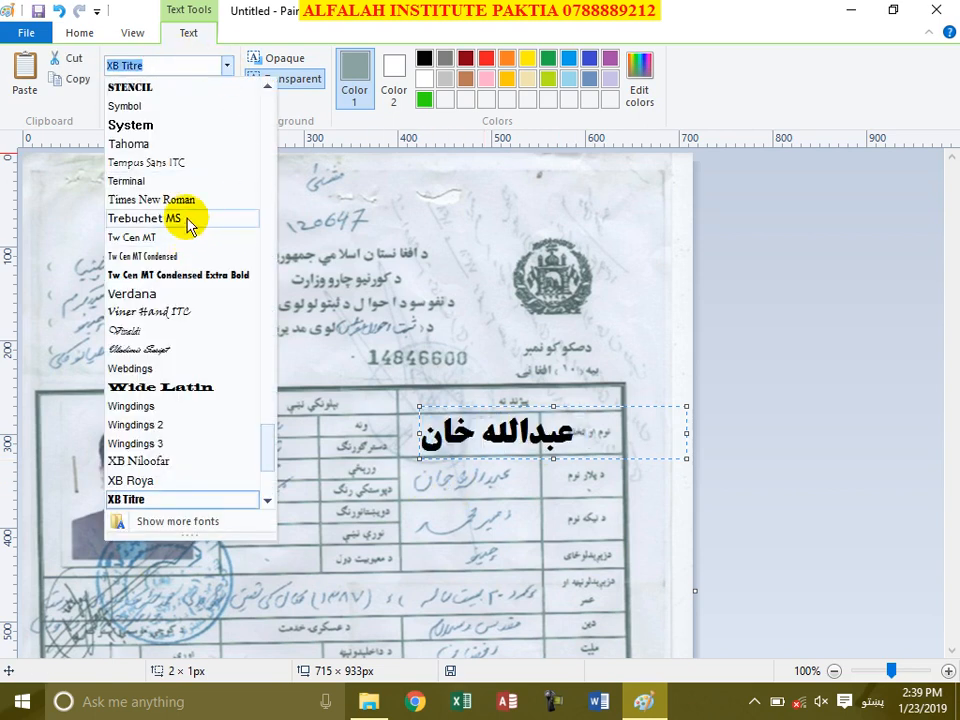
click(155, 199)
Step: Nudge the text box and set the name text to 14 point
click(488, 428)
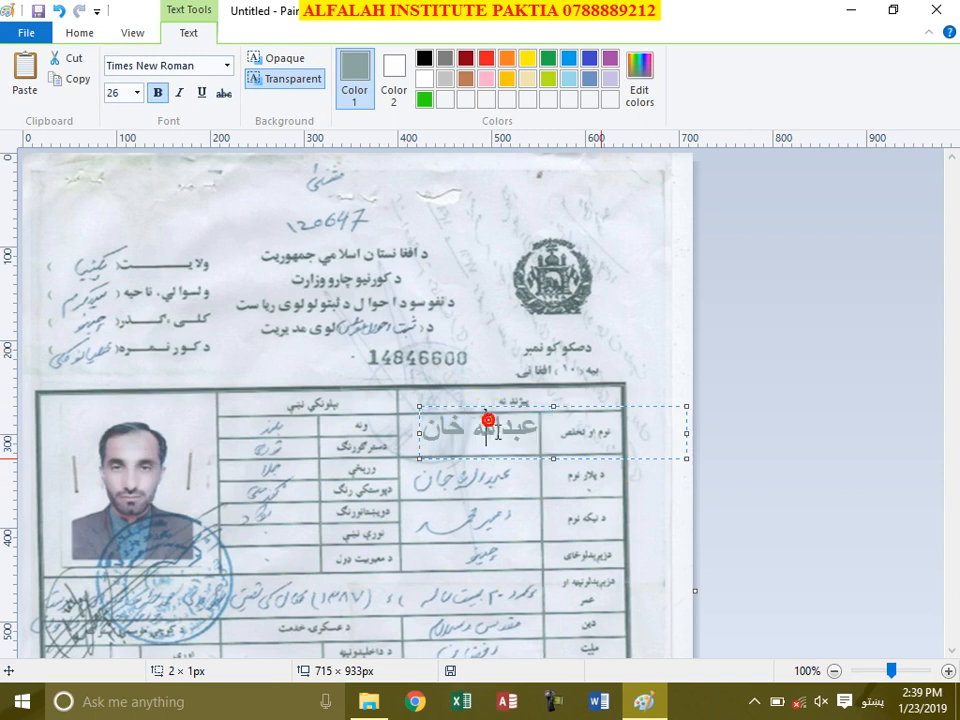
drag(530, 406, 524, 412)
triple_click(470, 439)
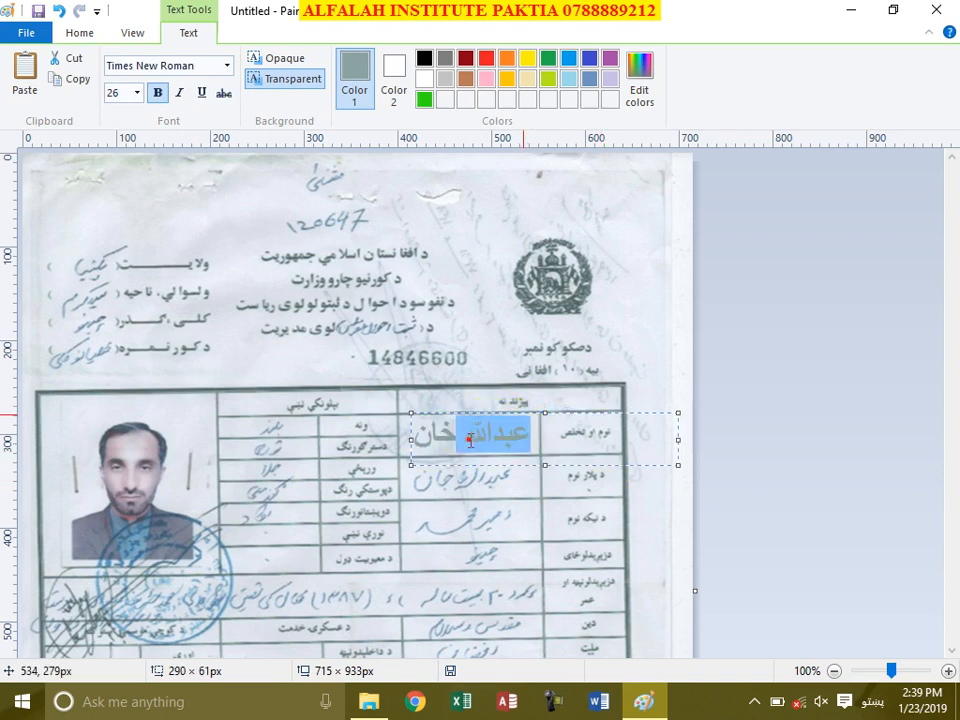
click(137, 92)
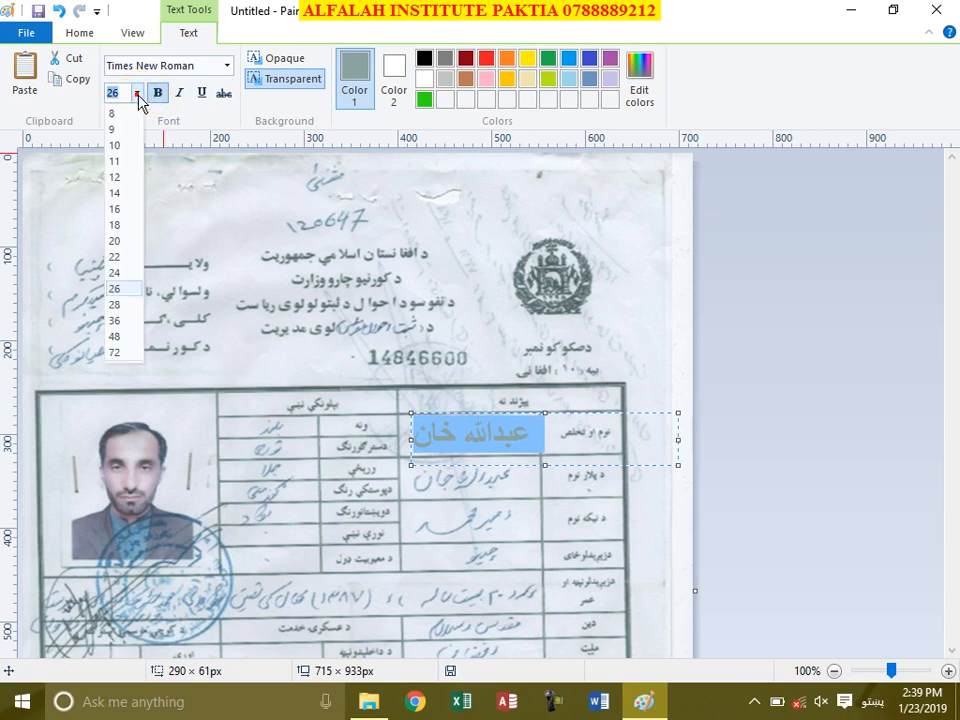
click(115, 193)
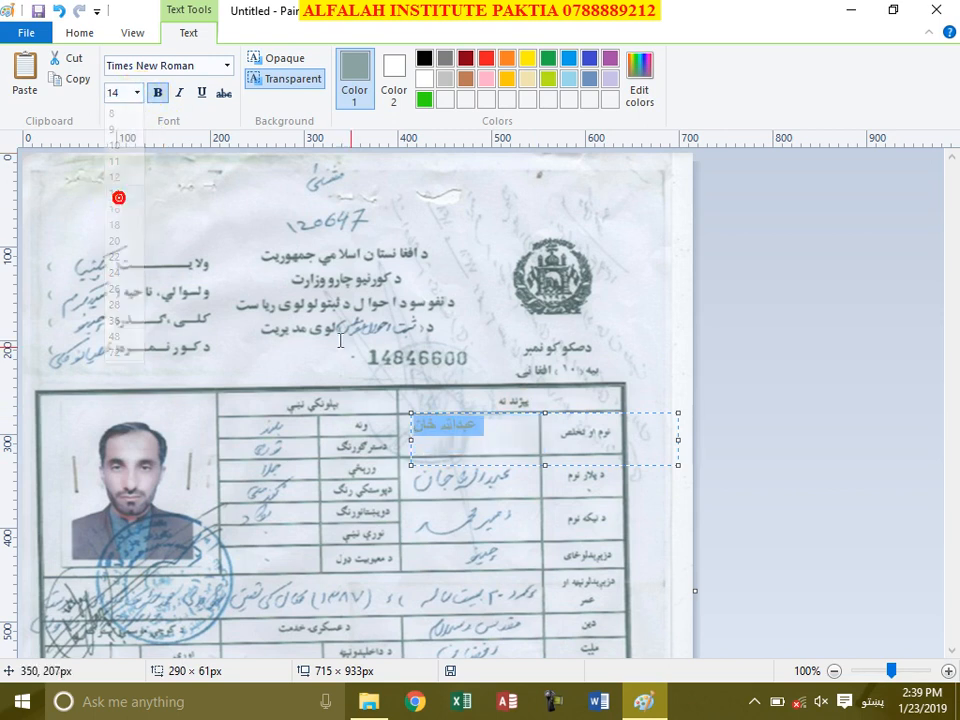
click(485, 435)
Step: Fit the text box to the name cell, make the name black, and commit it
drag(503, 413, 520, 423)
drag(694, 451, 508, 420)
double_click(483, 433)
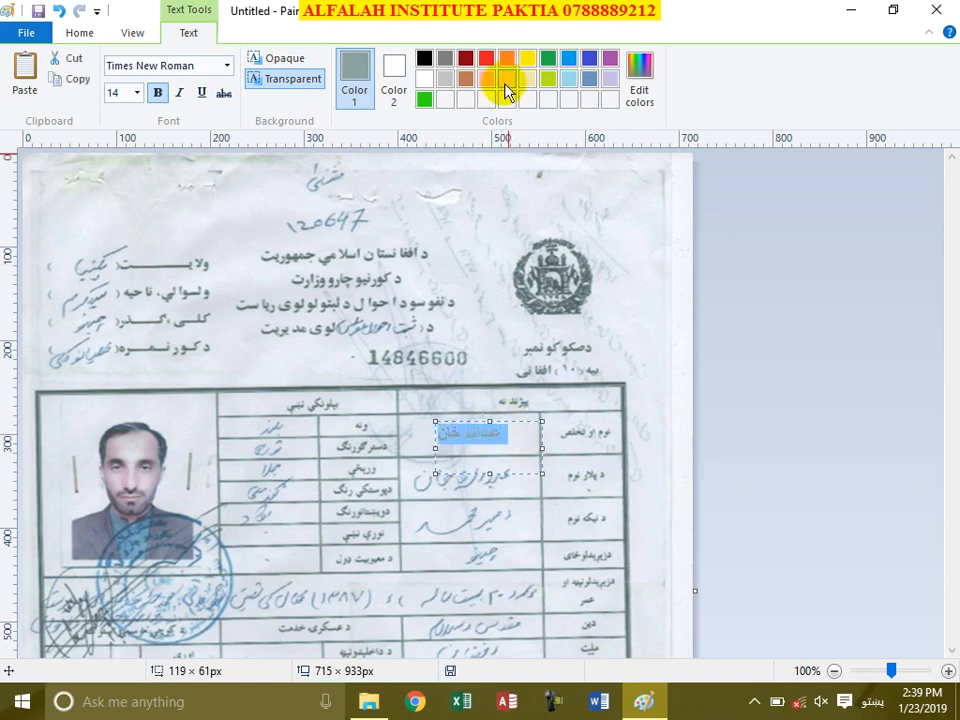
click(424, 58)
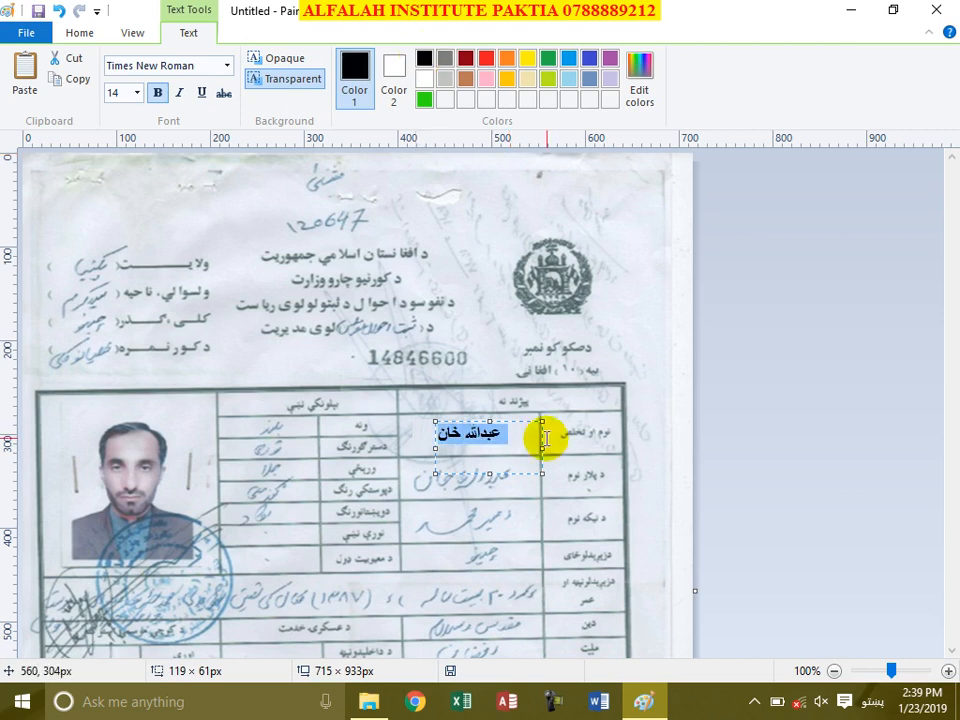
click(485, 440)
click(467, 497)
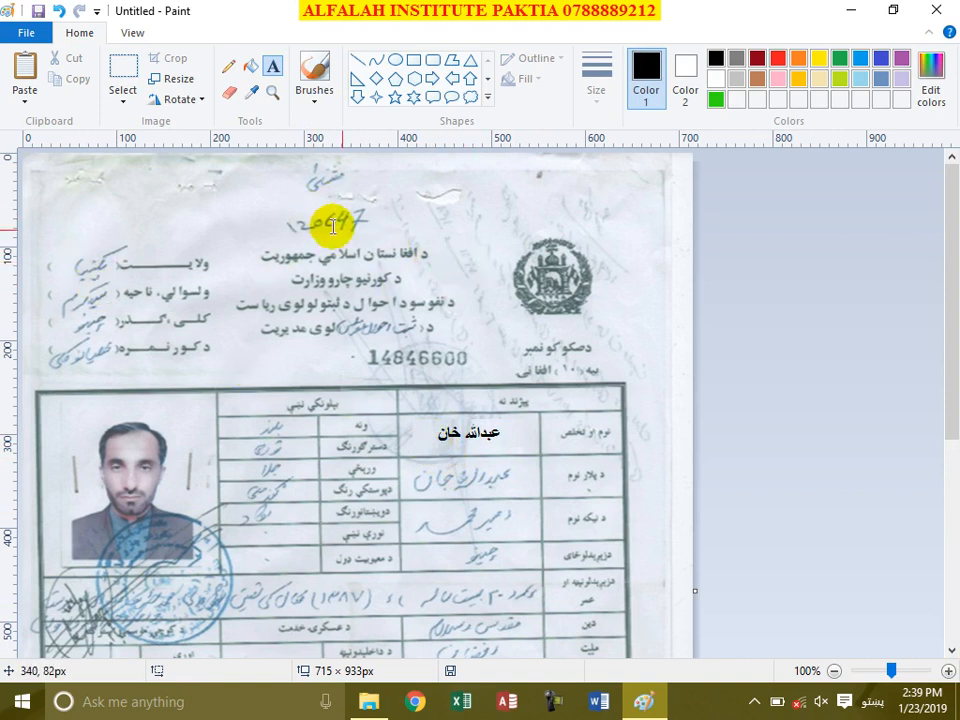
Step: Scroll through the edited ID card, then close Paint to get the save prompt for Untitled
scroll(500, 300, down, 5)
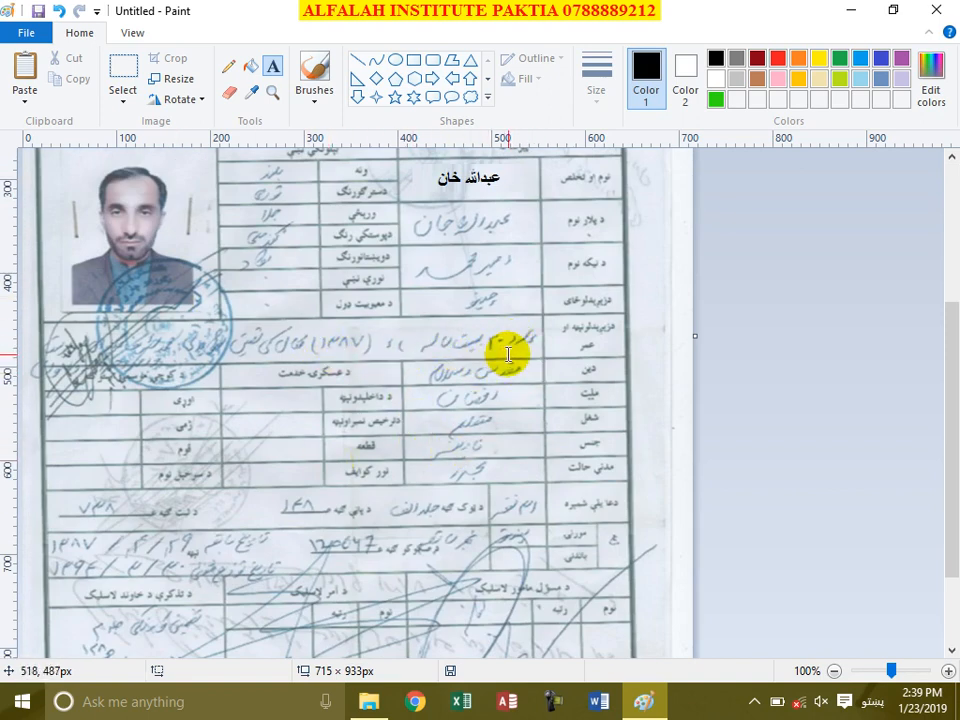
scroll(462, 403, down, 3)
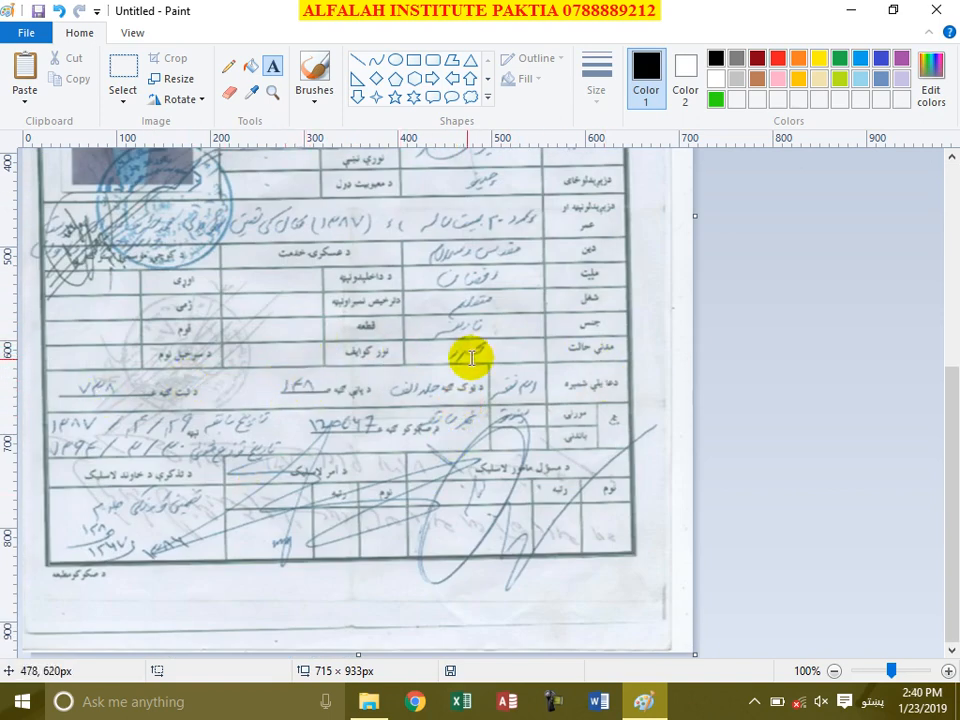
scroll(290, 478, up, 6)
scroll(266, 470, up, 3)
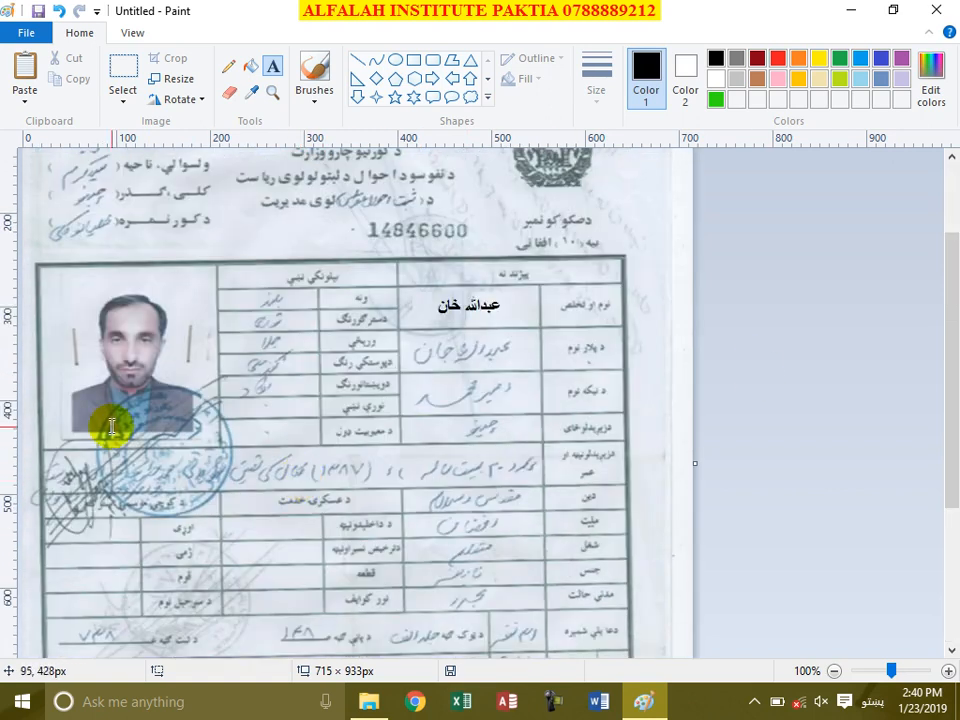
scroll(546, 167, up, 3)
click(936, 10)
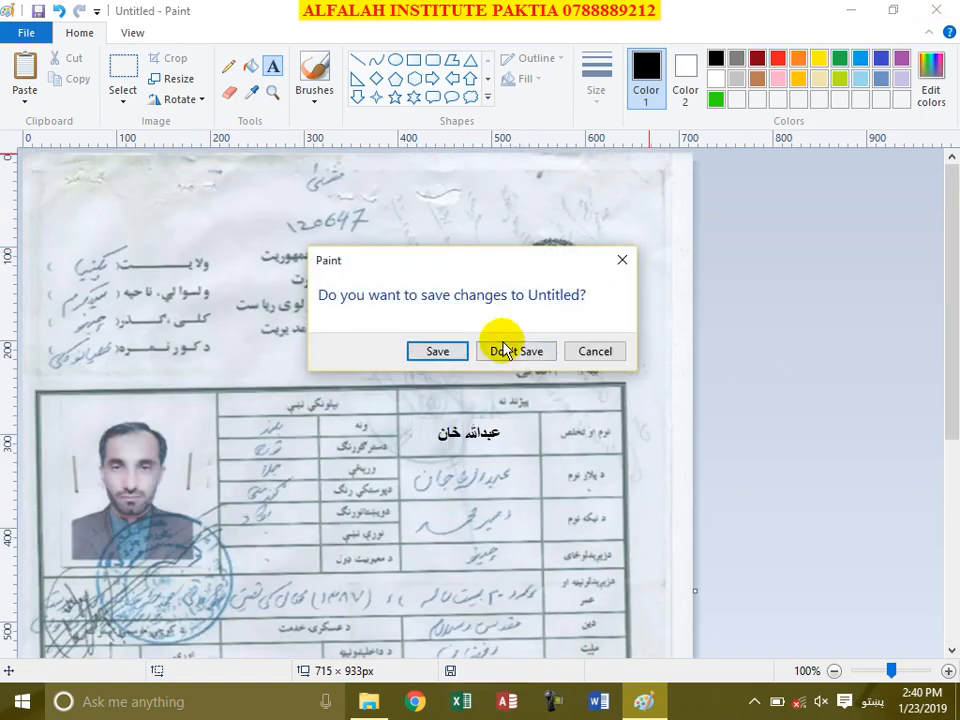